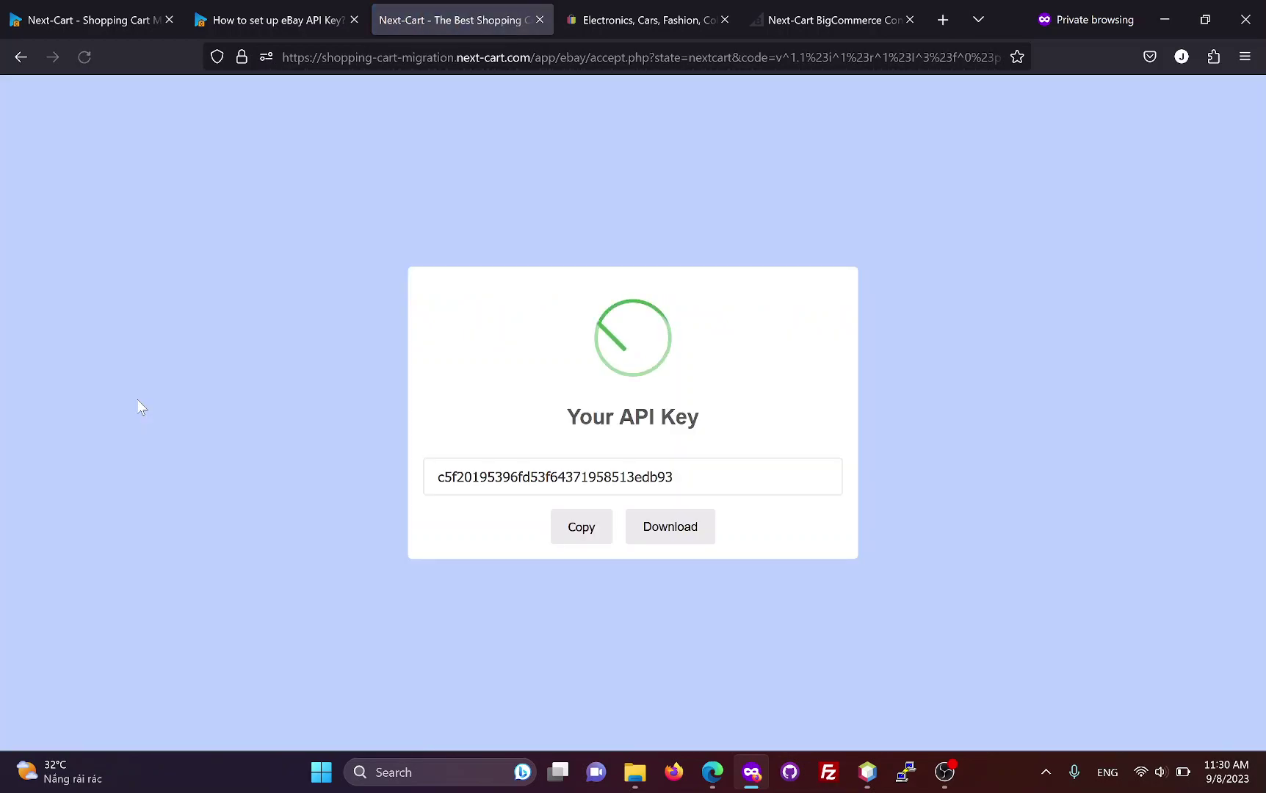
Step: Copy the generated eBay API key and paste it into the API Key field of the Source Cart Setup on the migration page
{"action": "left_click", "coordinate": [470, 481]}
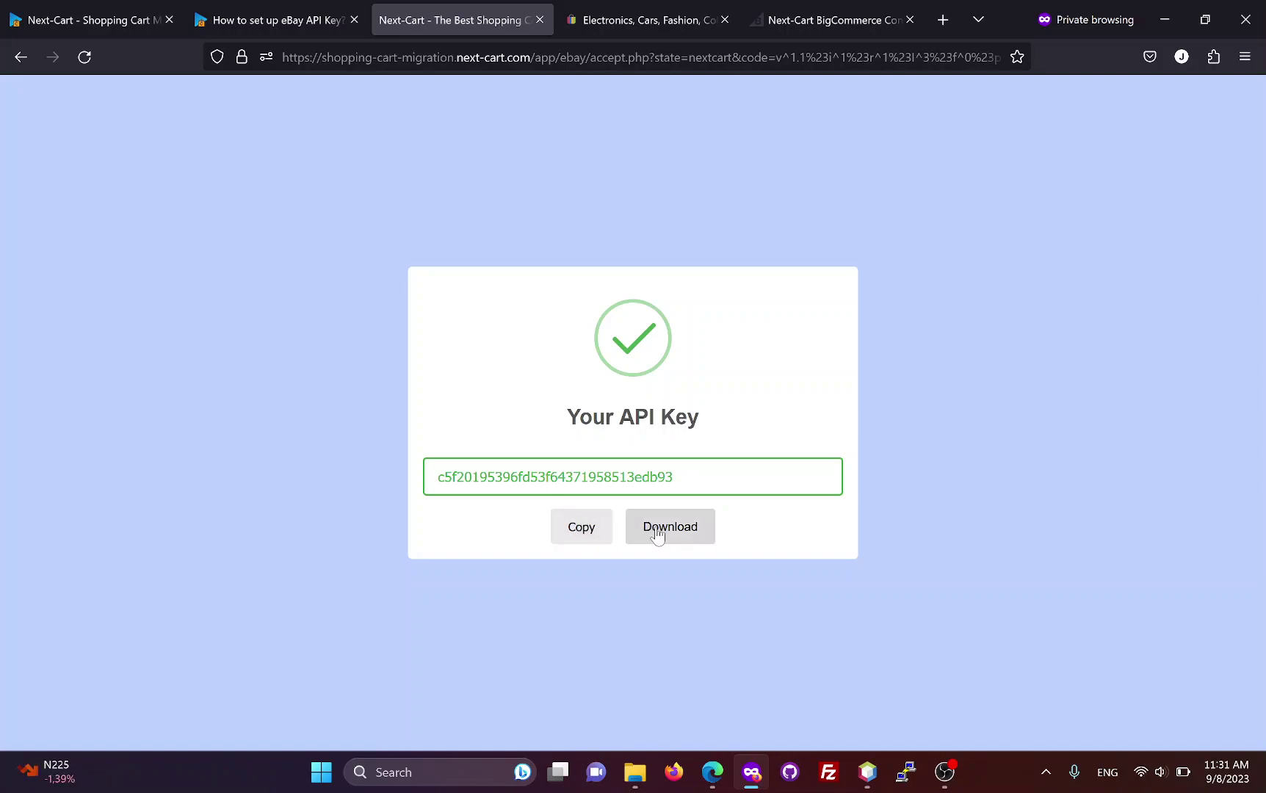
{"action": "left_click", "coordinate": [584, 530]}
{"action": "left_click", "coordinate": [103, 18]}
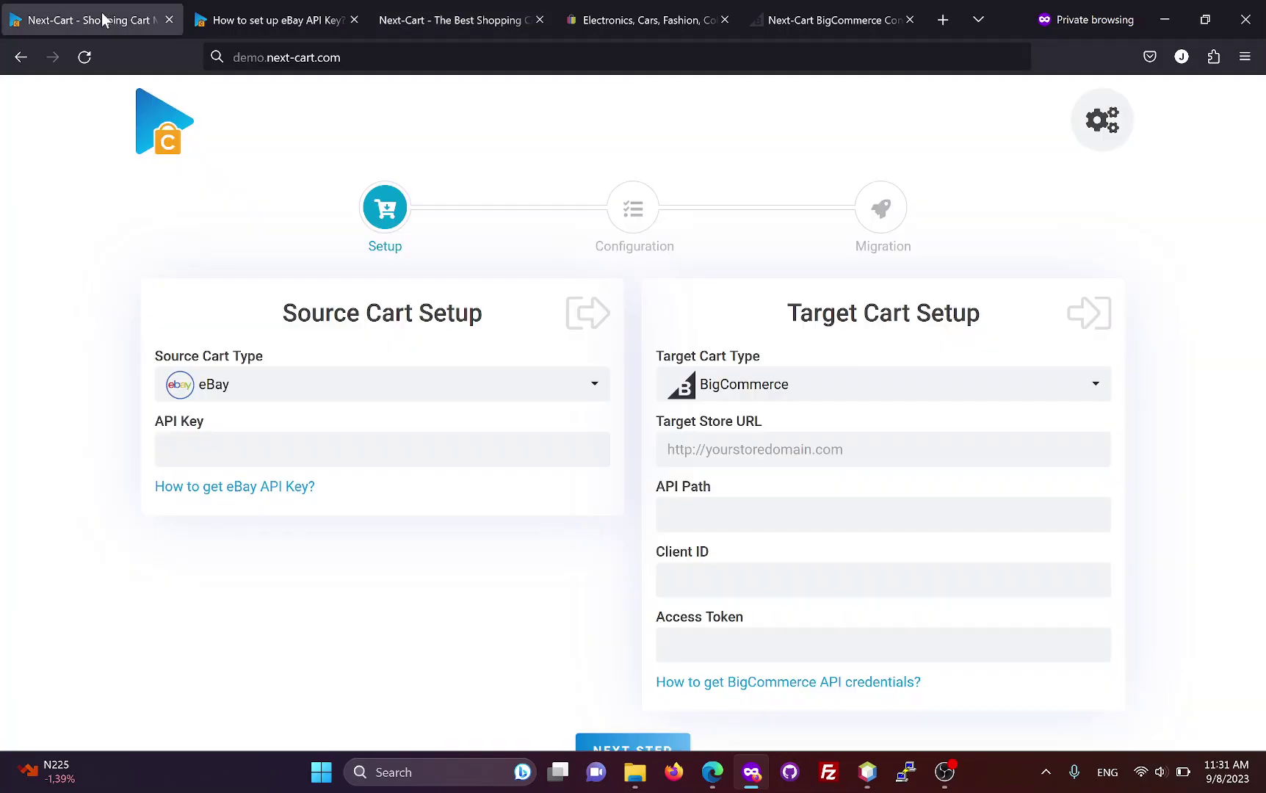
{"action": "left_click", "coordinate": [293, 450]}
{"action": "key", "text": "ctrl+v"}
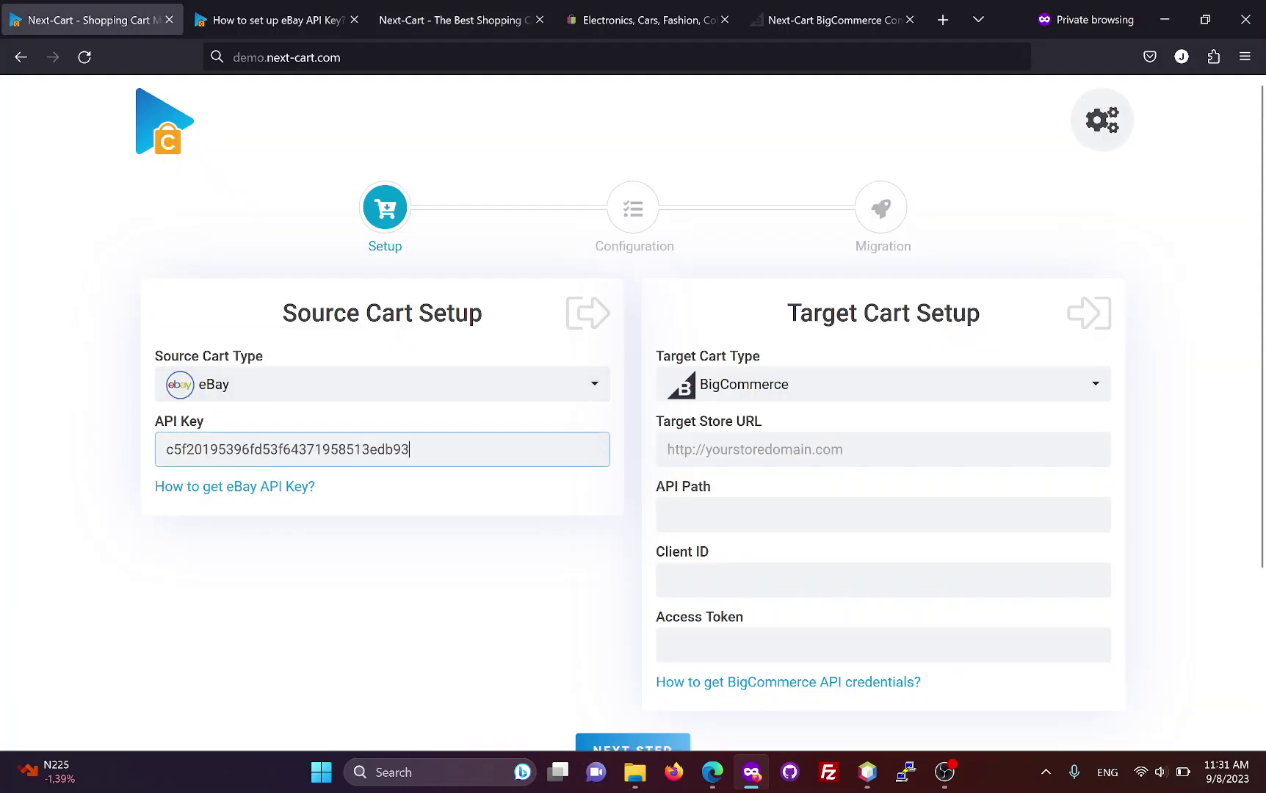
{"action": "left_click", "coordinate": [734, 449]}
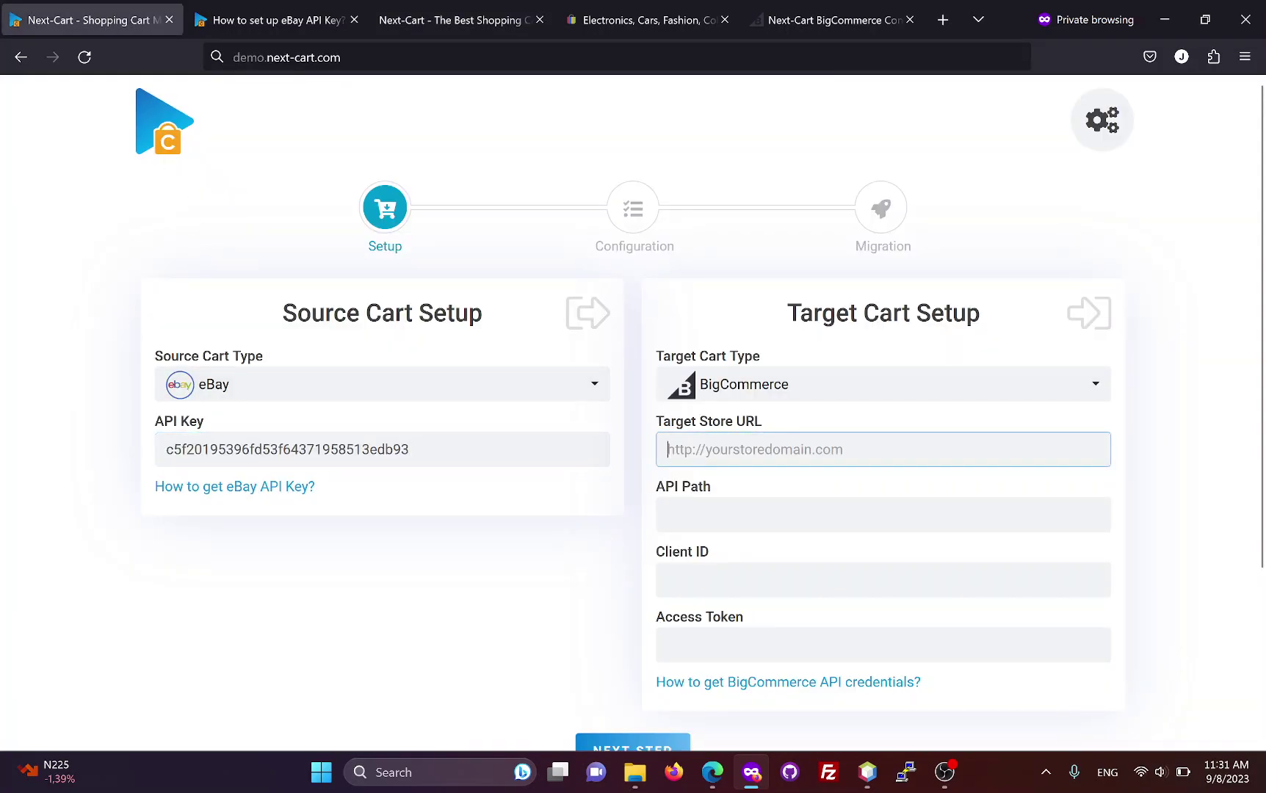
{"action": "left_click", "coordinate": [819, 20]}
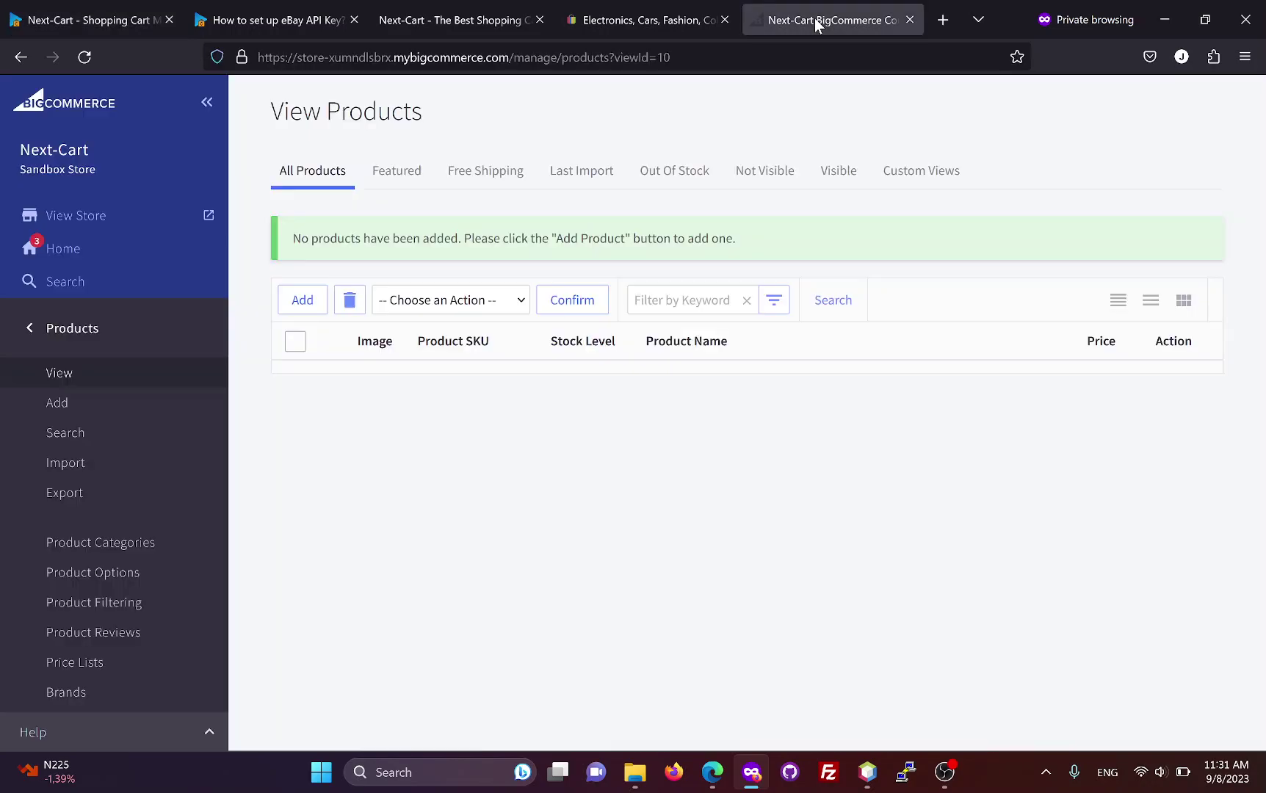
{"action": "left_click", "coordinate": [34, 336]}
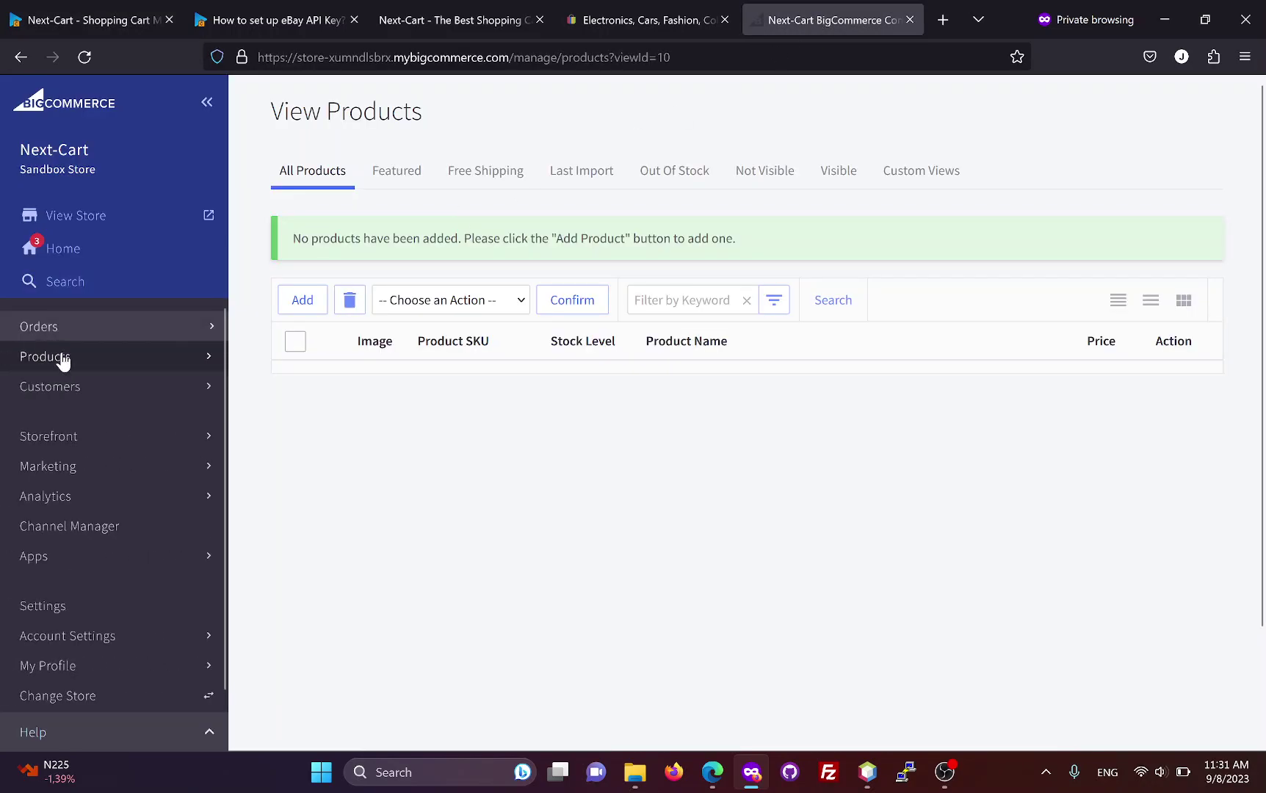
{"action": "left_click", "coordinate": [86, 530]}
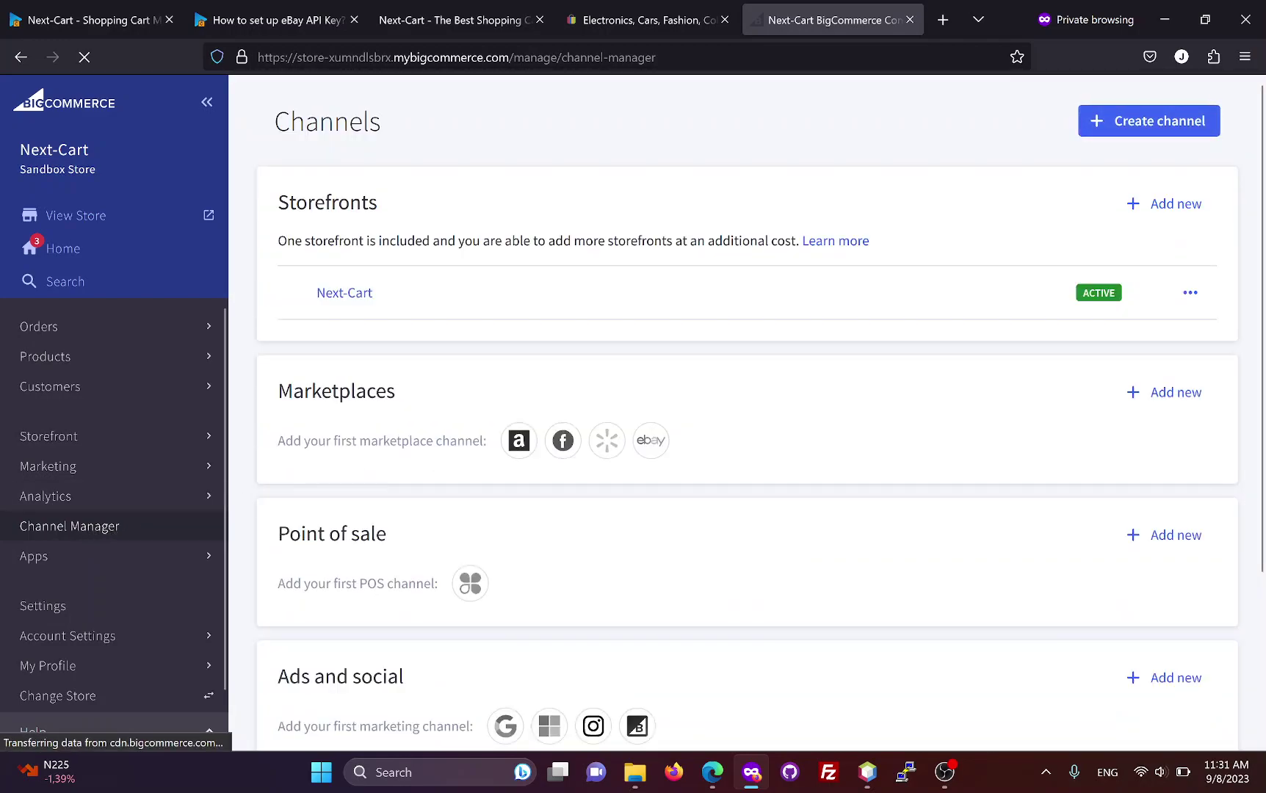
{"action": "left_click_drag", "start_coordinate": [566, 302], "coordinate": [832, 294]}
{"action": "key", "text": "ctrl+c"}
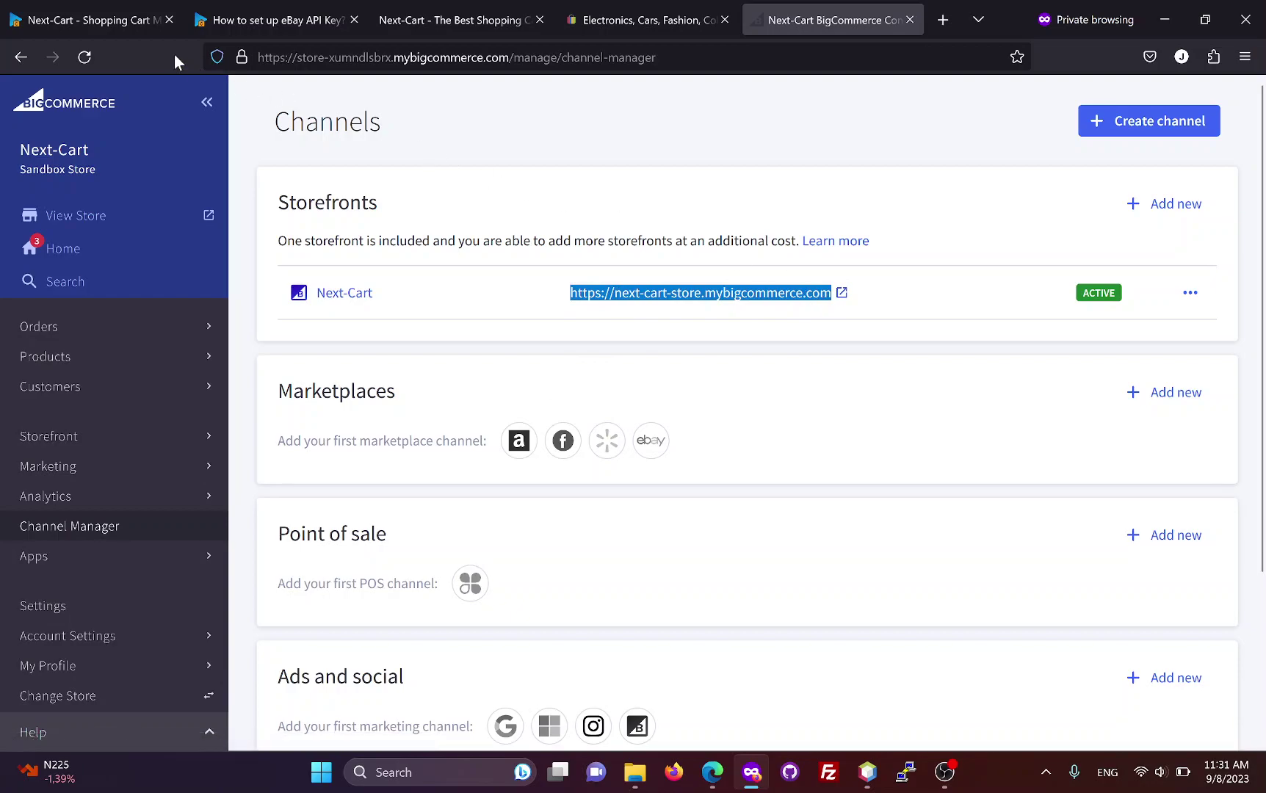
{"action": "left_click", "coordinate": [95, 20]}
{"action": "left_click", "coordinate": [735, 449]}
{"action": "key", "text": "ctrl+v"}
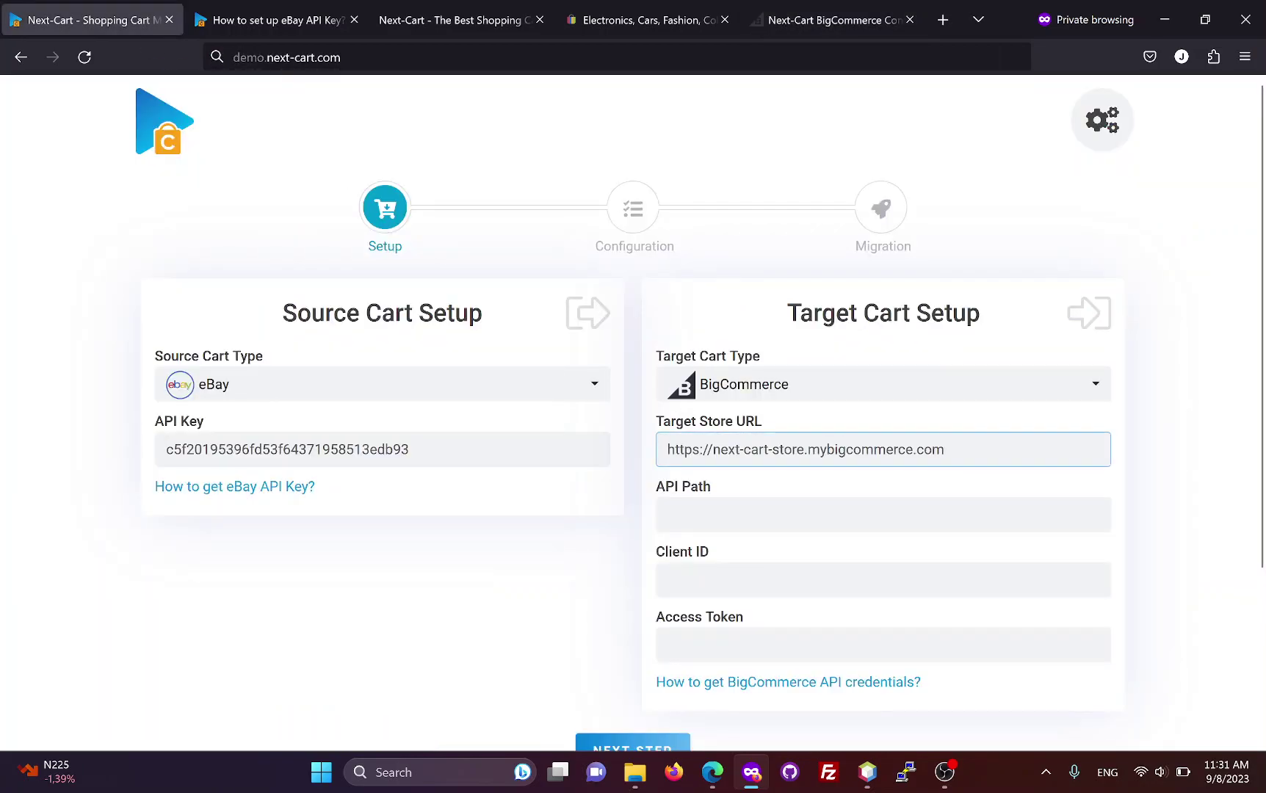
Step: Open the guide on getting BigCommerce API credentials and read its instructions for creating an API account
{"action": "left_click", "coordinate": [881, 514]}
{"action": "left_click", "coordinate": [881, 580]}
{"action": "left_click", "coordinate": [881, 645]}
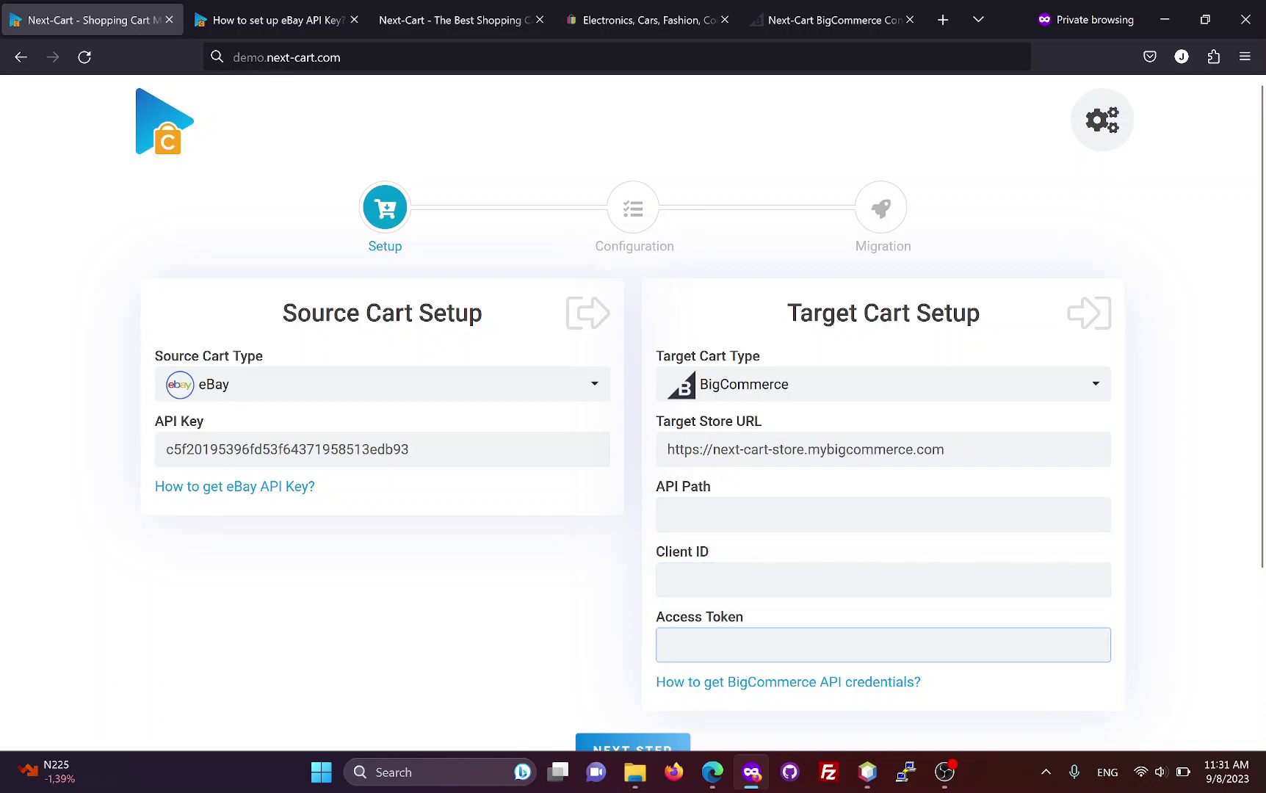
{"action": "left_click", "coordinate": [787, 683]}
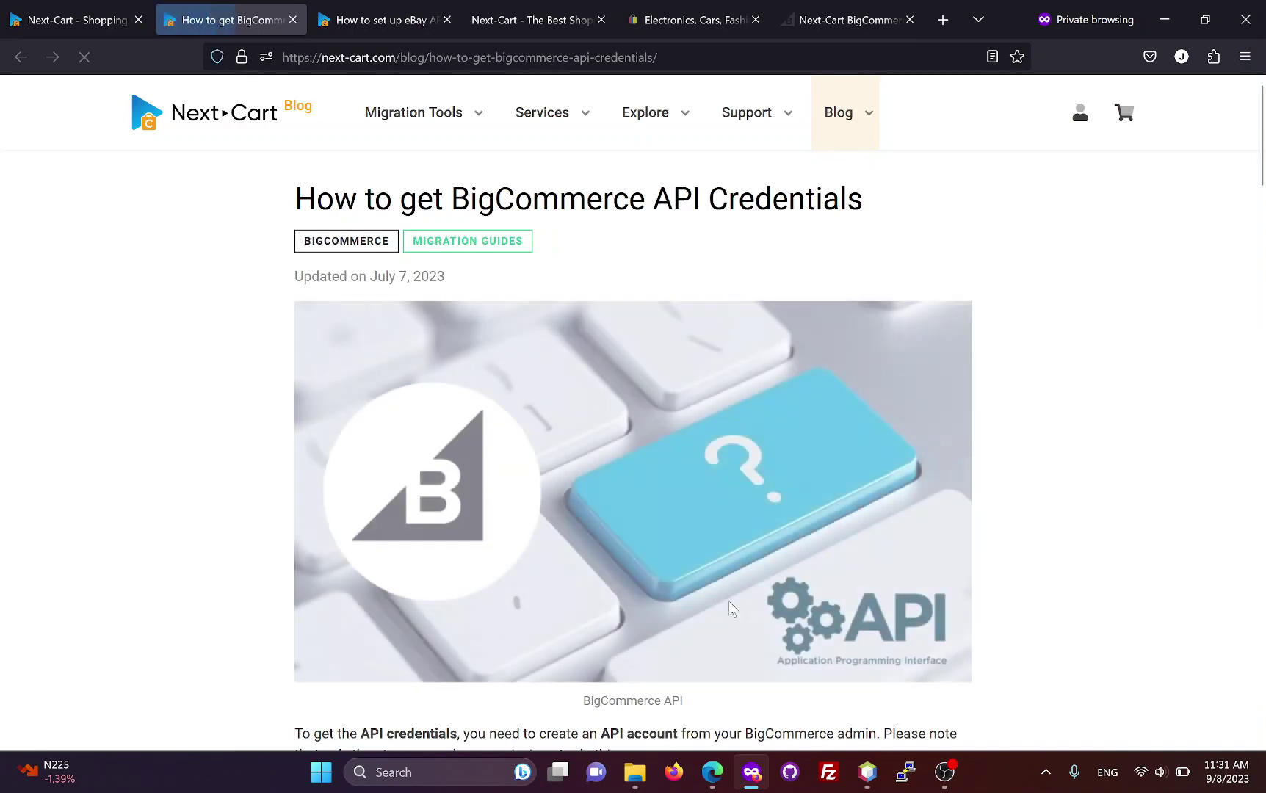
{"action": "scroll", "coordinate": [618, 508], "scroll_direction": "down", "scroll_amount": 5}
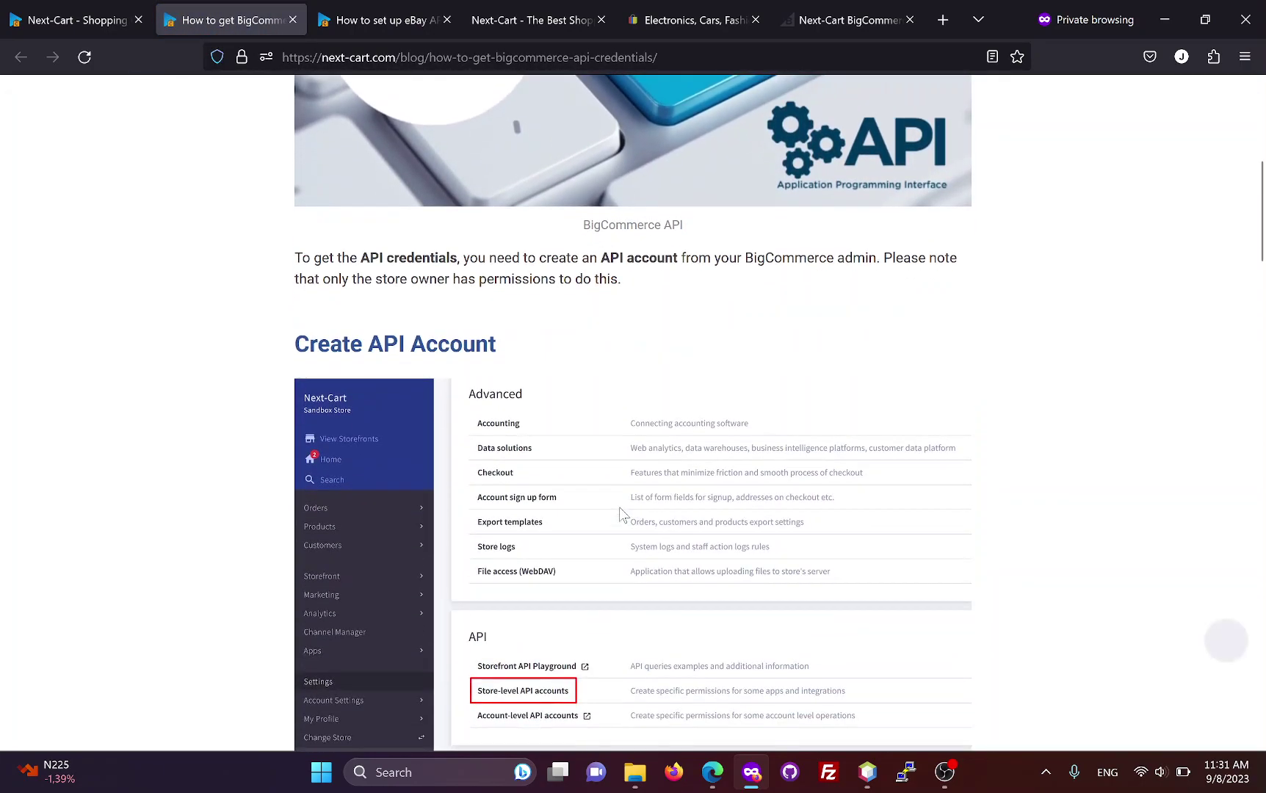
{"action": "scroll", "coordinate": [619, 512], "scroll_direction": "down", "scroll_amount": 5}
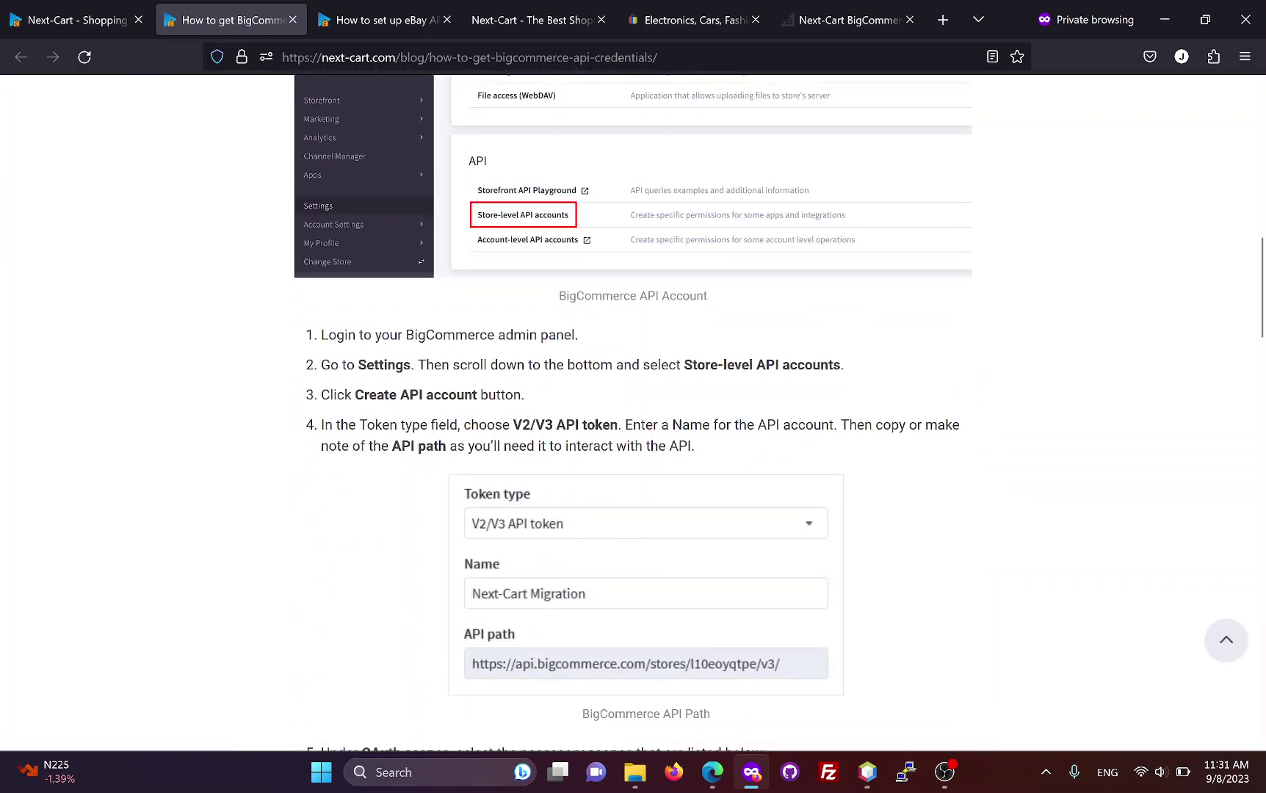
{"action": "double_click", "coordinate": [383, 365]}
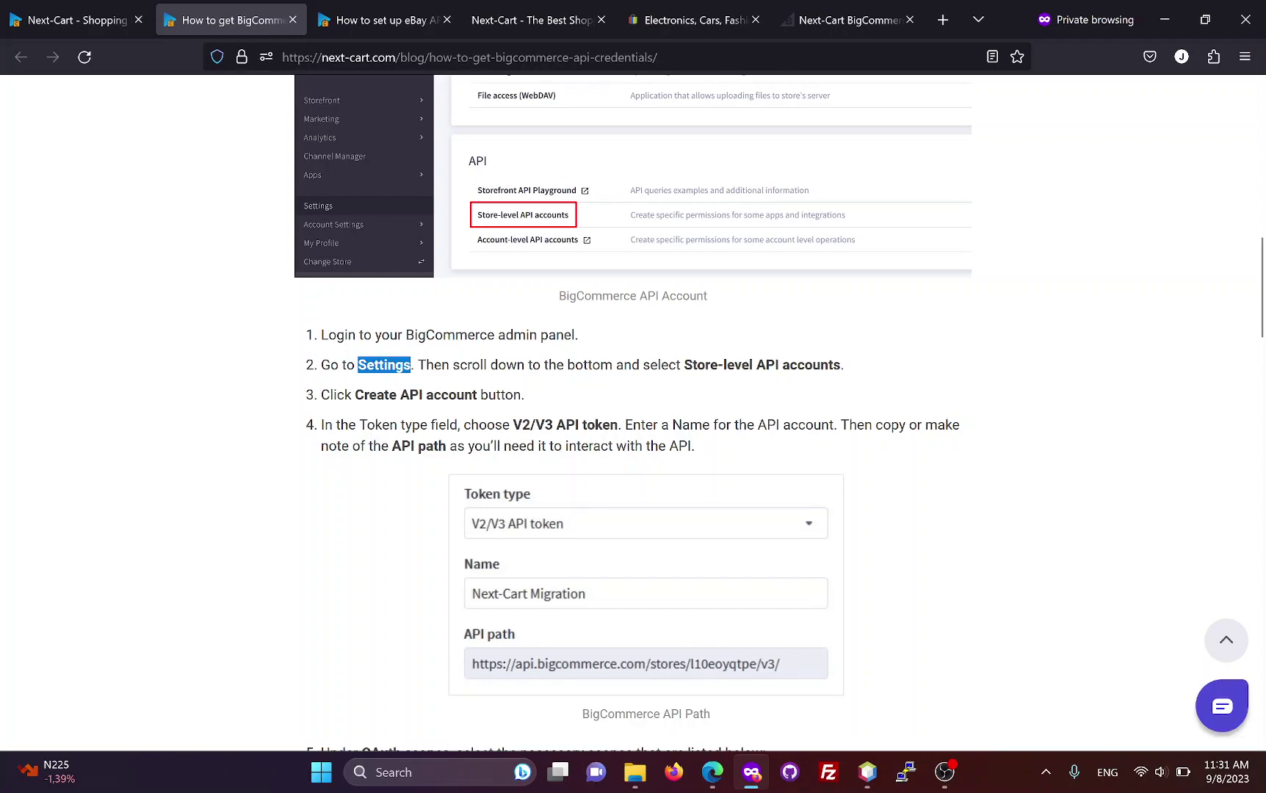
Step: Start a new store-level API account in the BigCommerce store settings and name it "eBay to Big"
{"action": "left_click", "coordinate": [848, 19]}
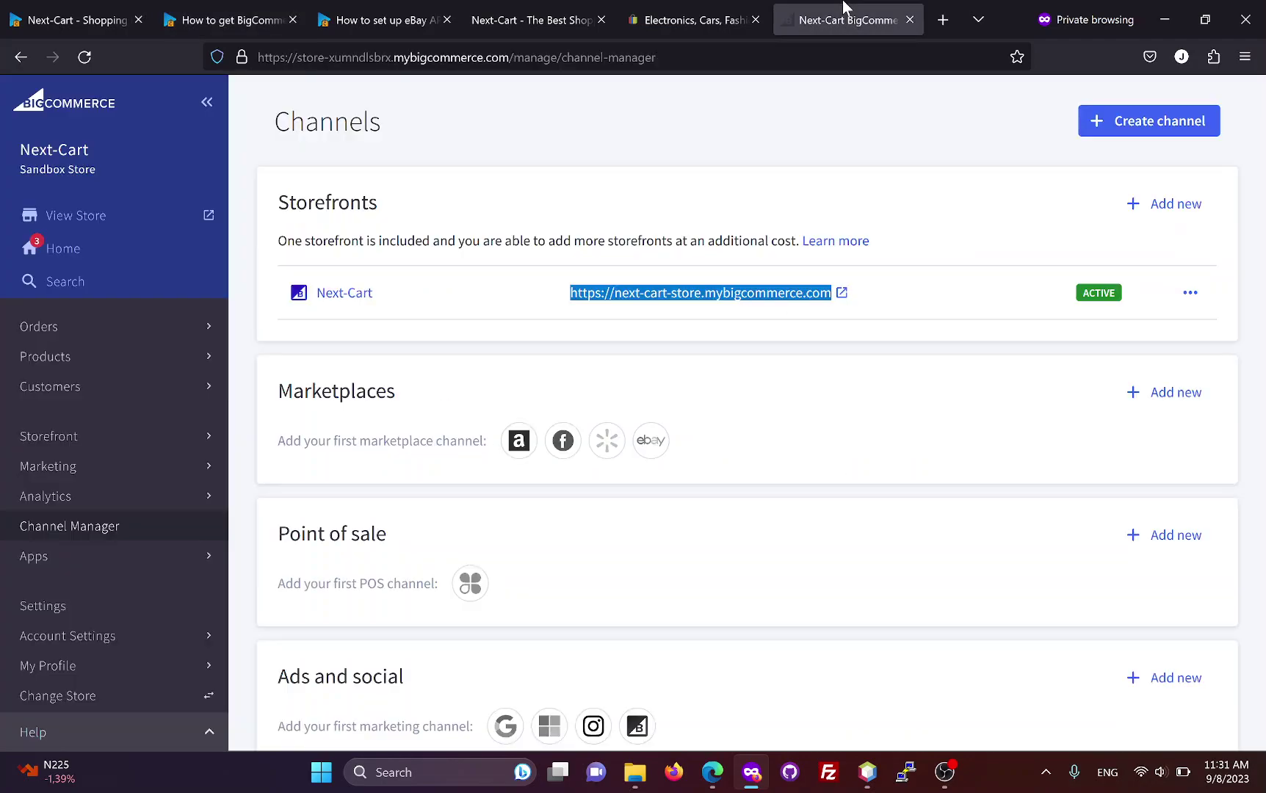
{"action": "left_click", "coordinate": [76, 620]}
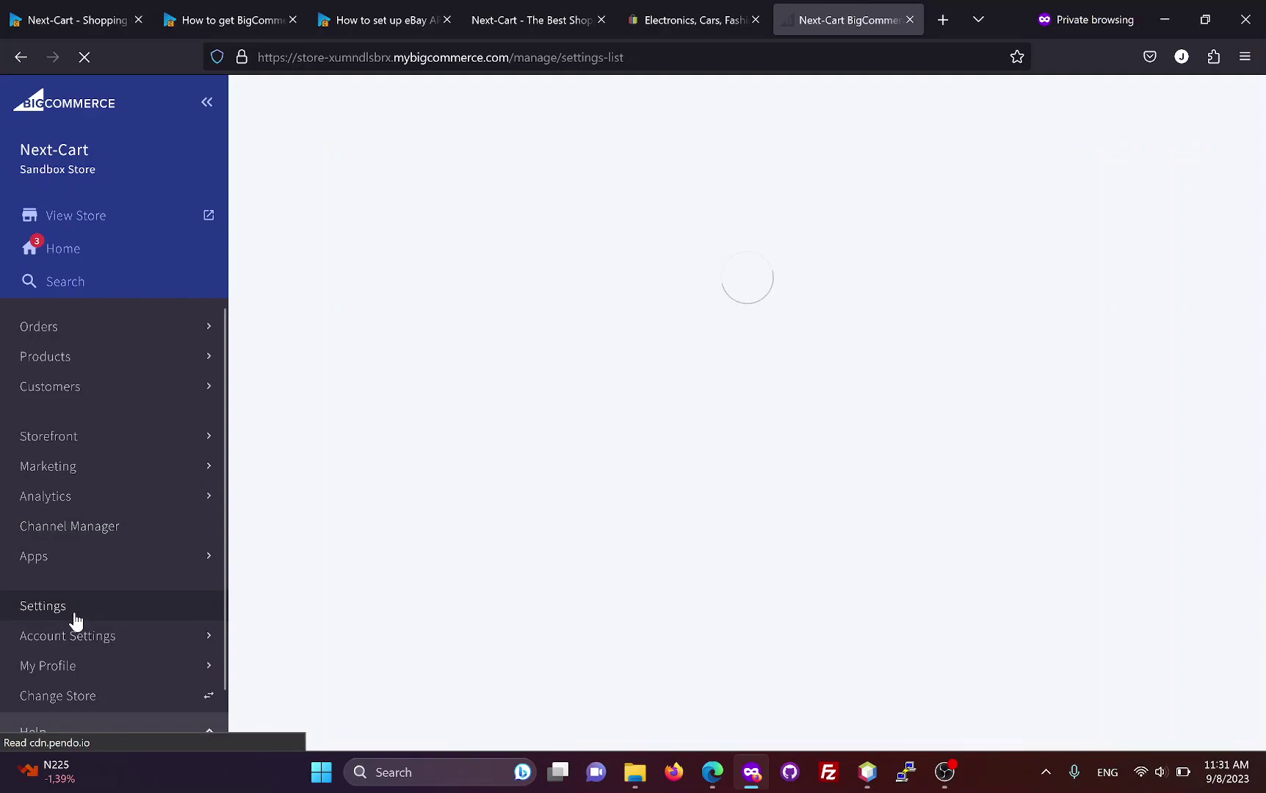
{"action": "scroll", "coordinate": [537, 558], "scroll_direction": "down", "scroll_amount": 15}
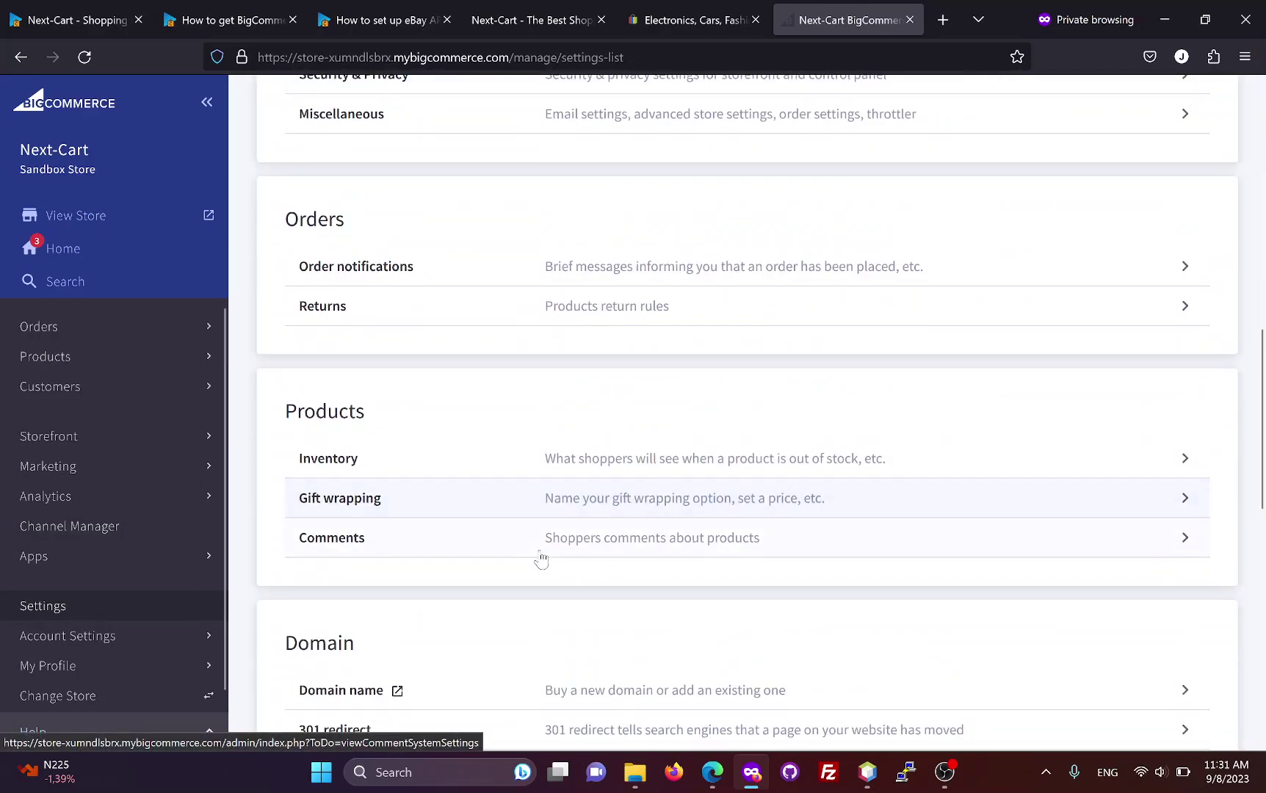
{"action": "scroll", "coordinate": [543, 556], "scroll_direction": "down", "scroll_amount": 5}
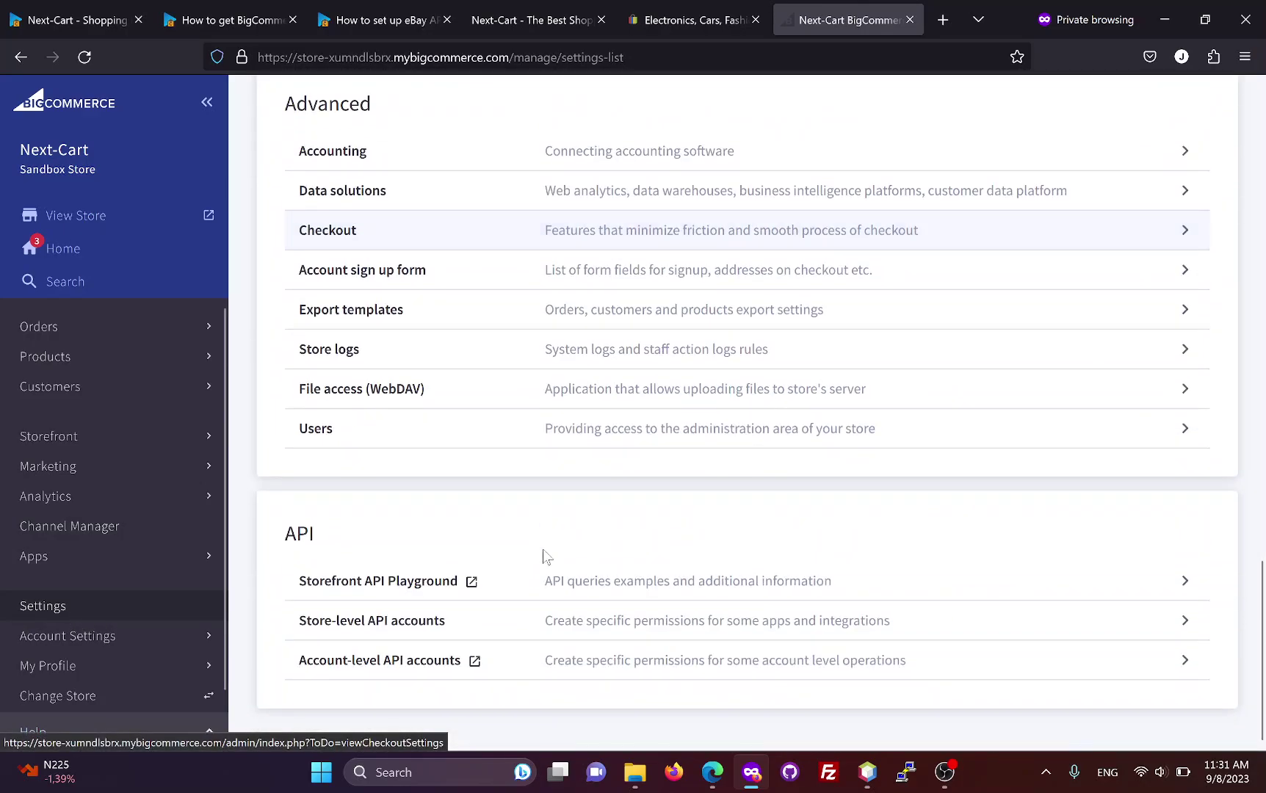
{"action": "left_click", "coordinate": [399, 620]}
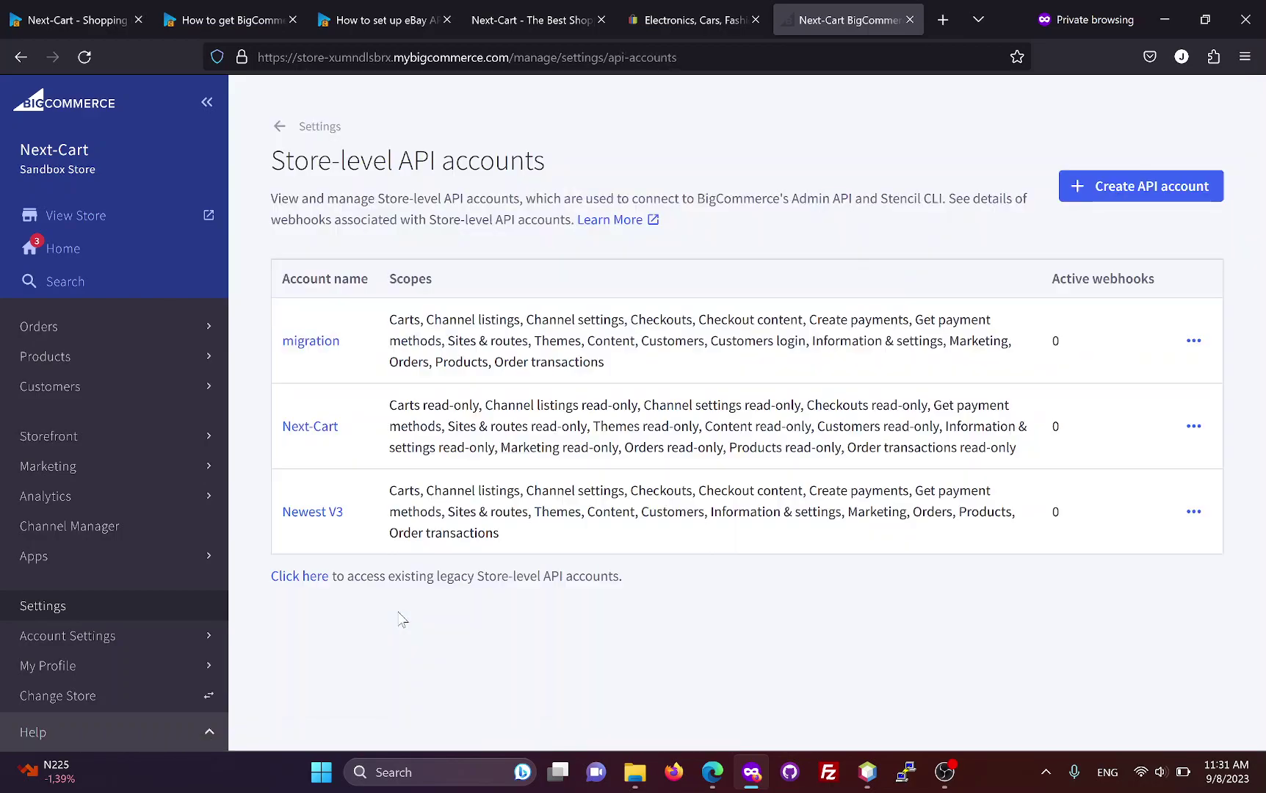
{"action": "left_click", "coordinate": [1106, 192]}
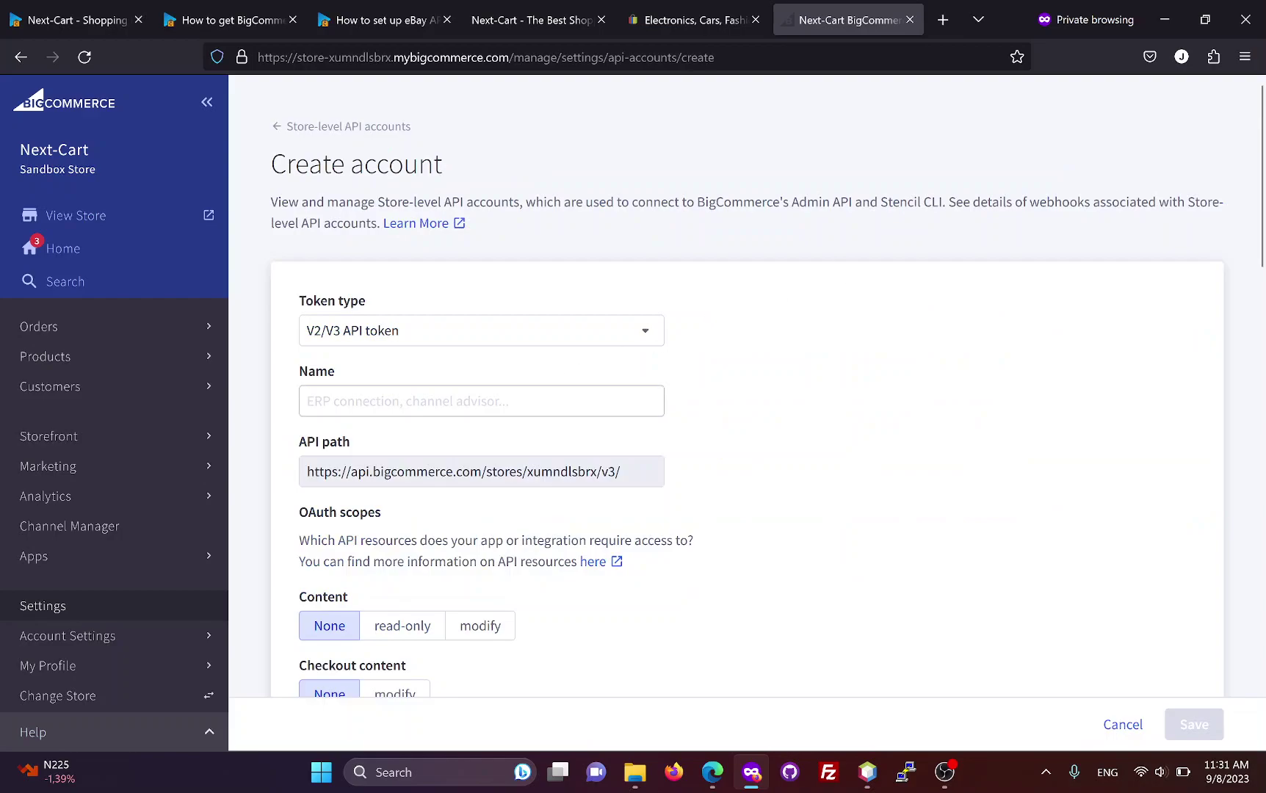
{"action": "type", "text": "eBay to Big"}
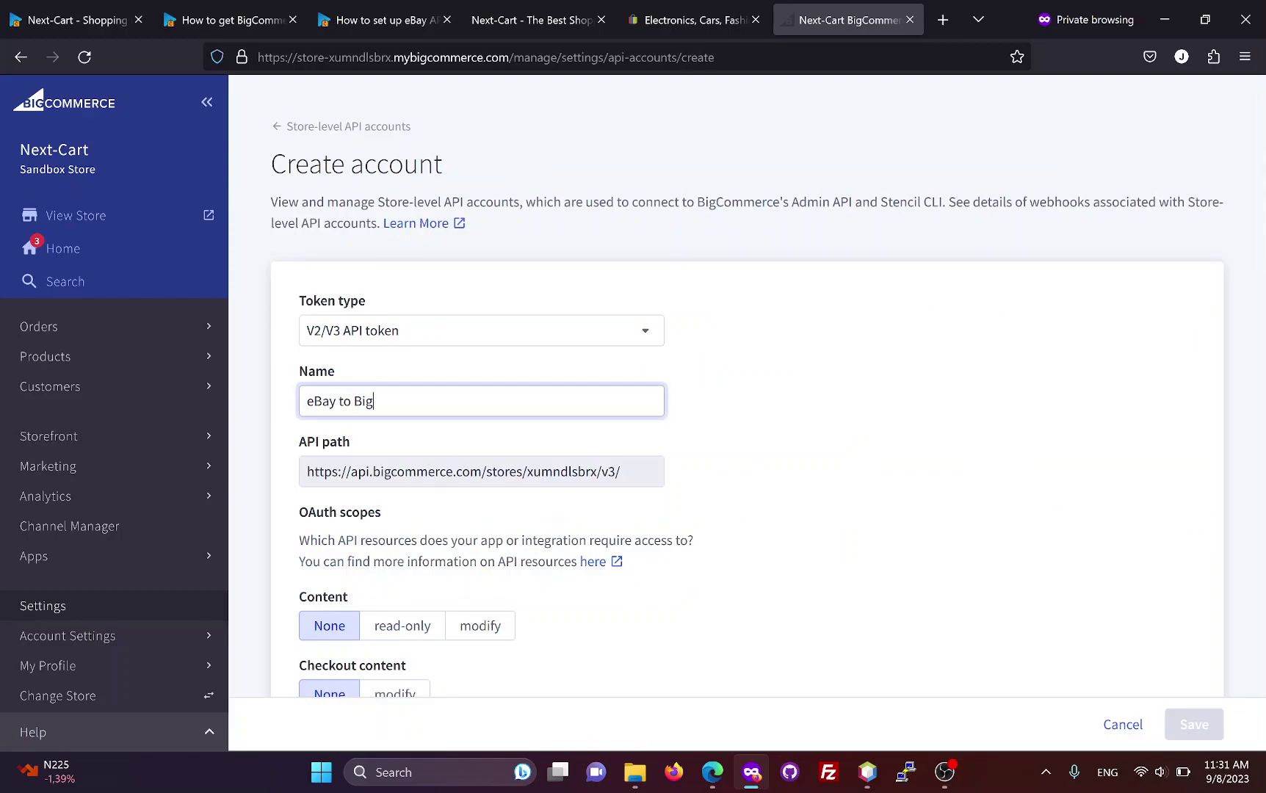
Step: Consult the guide's list of OAuth scopes and set Content, Customers, Information & settings and Marketing to modify for the new account
{"action": "scroll", "coordinate": [503, 446], "scroll_direction": "down", "scroll_amount": 5}
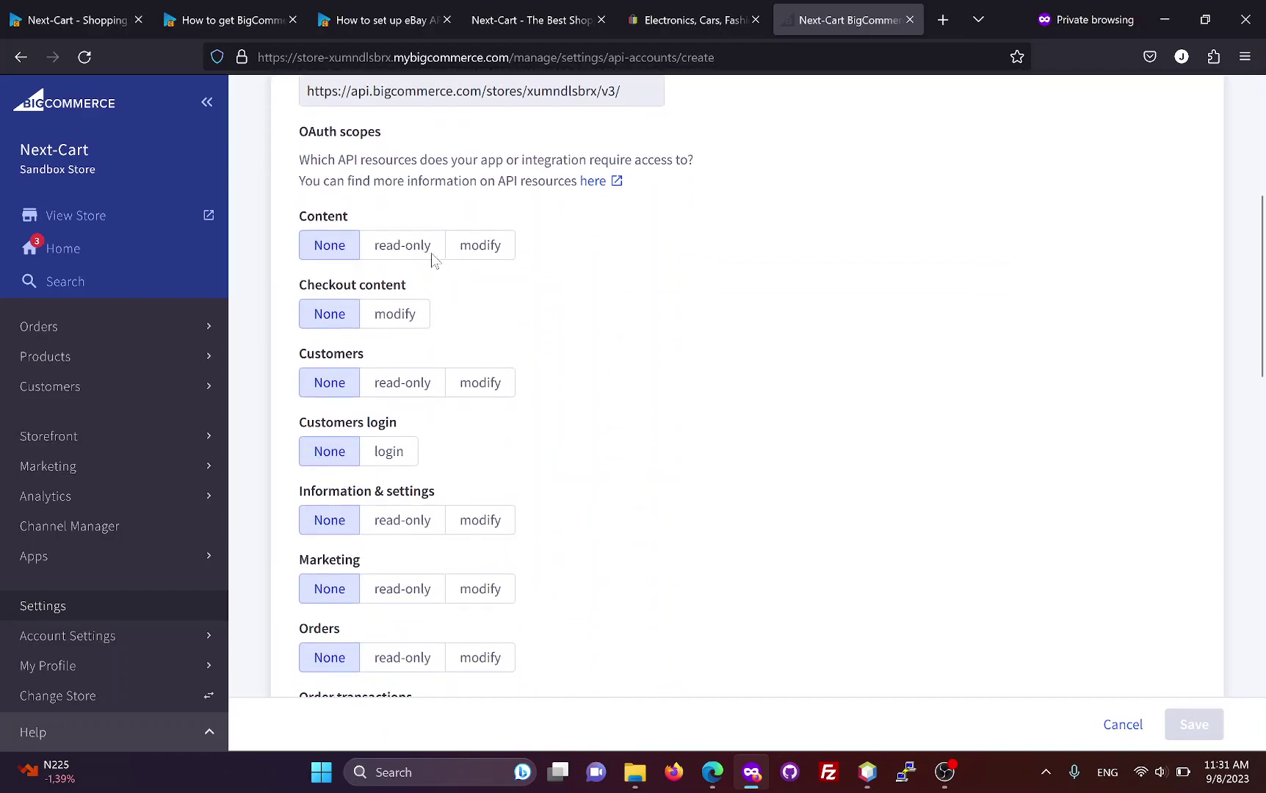
{"action": "left_click", "coordinate": [257, 22]}
{"action": "scroll", "coordinate": [523, 363], "scroll_direction": "down", "scroll_amount": 3}
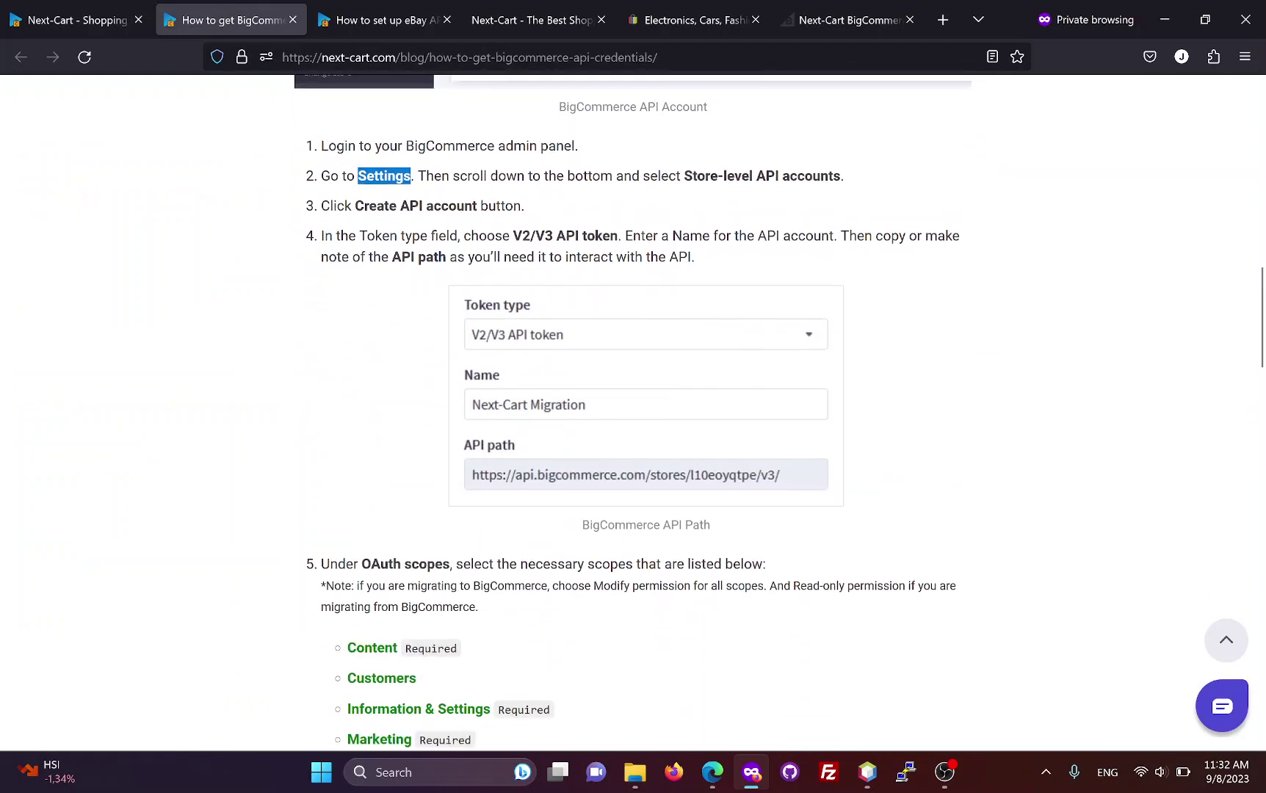
{"action": "scroll", "coordinate": [523, 362], "scroll_direction": "down", "scroll_amount": 4}
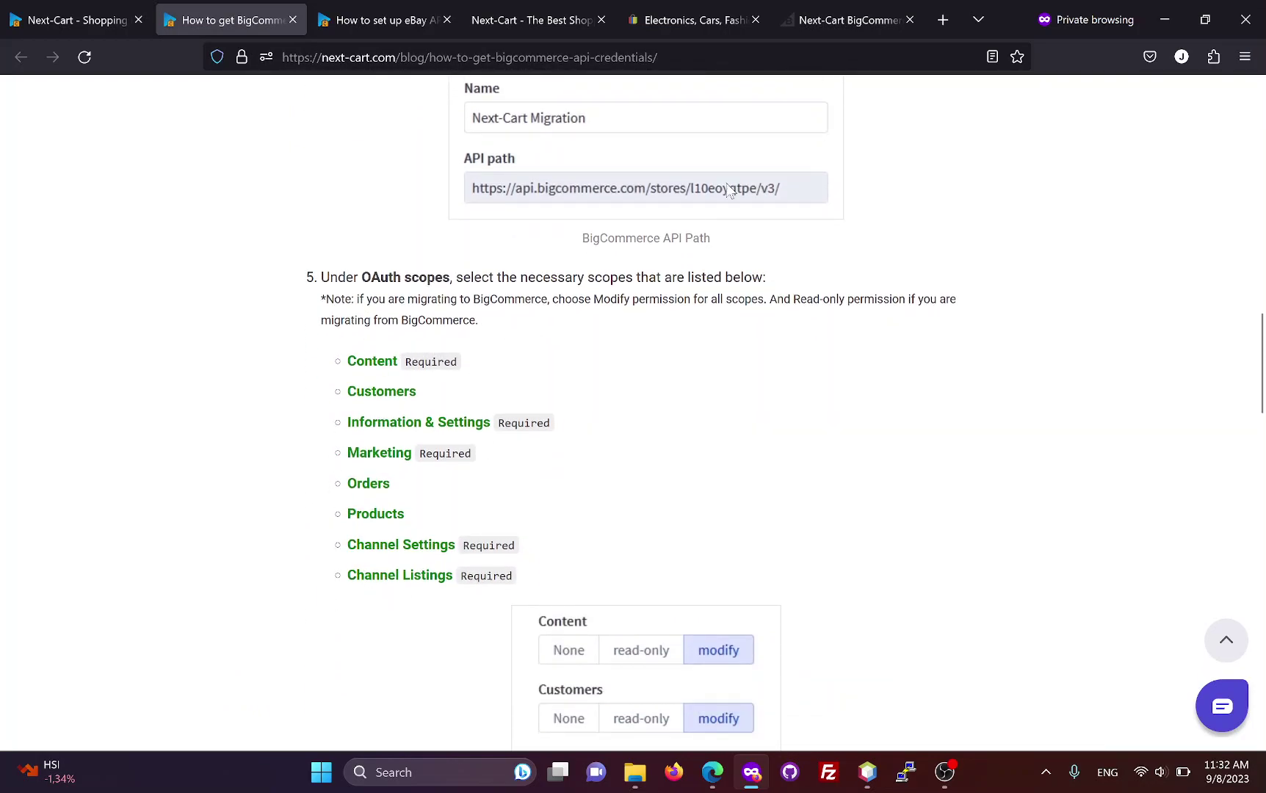
{"action": "left_click", "coordinate": [841, 21]}
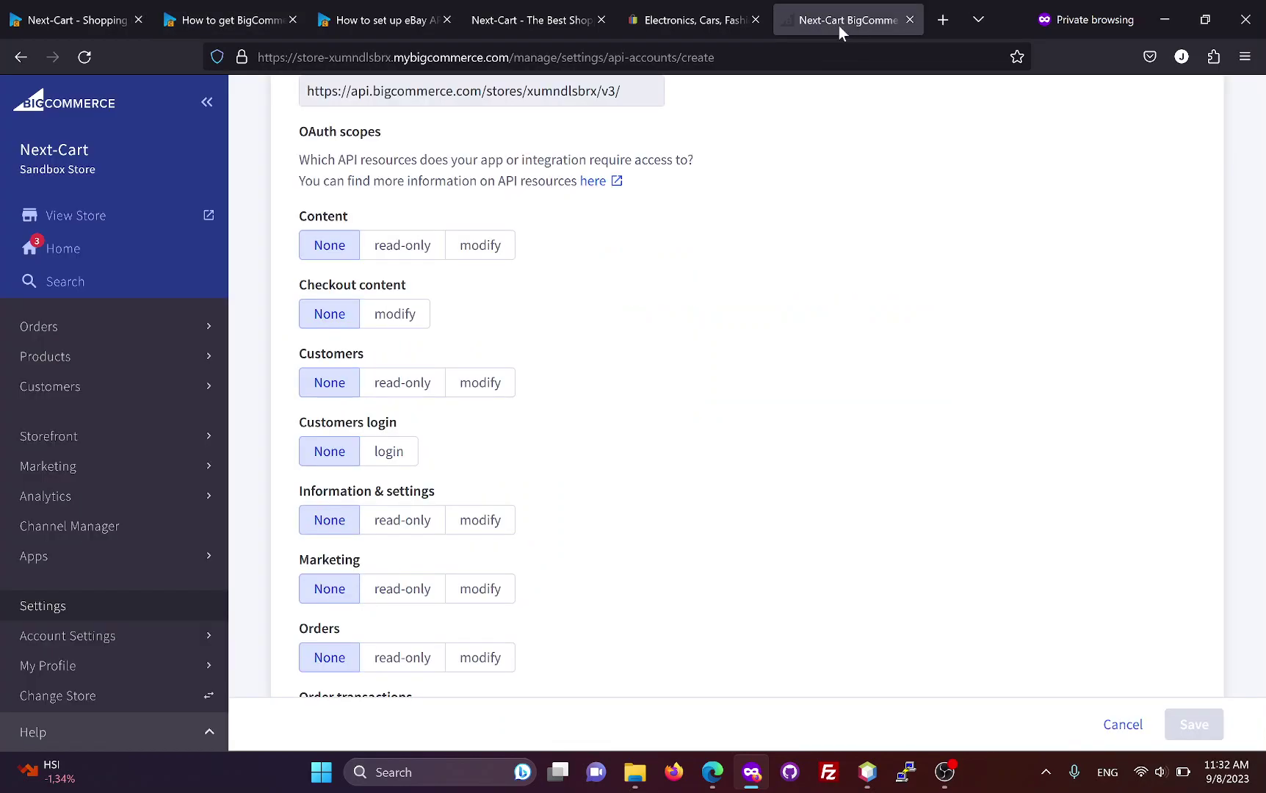
{"action": "left_click", "coordinate": [485, 250]}
{"action": "left_click", "coordinate": [489, 382]}
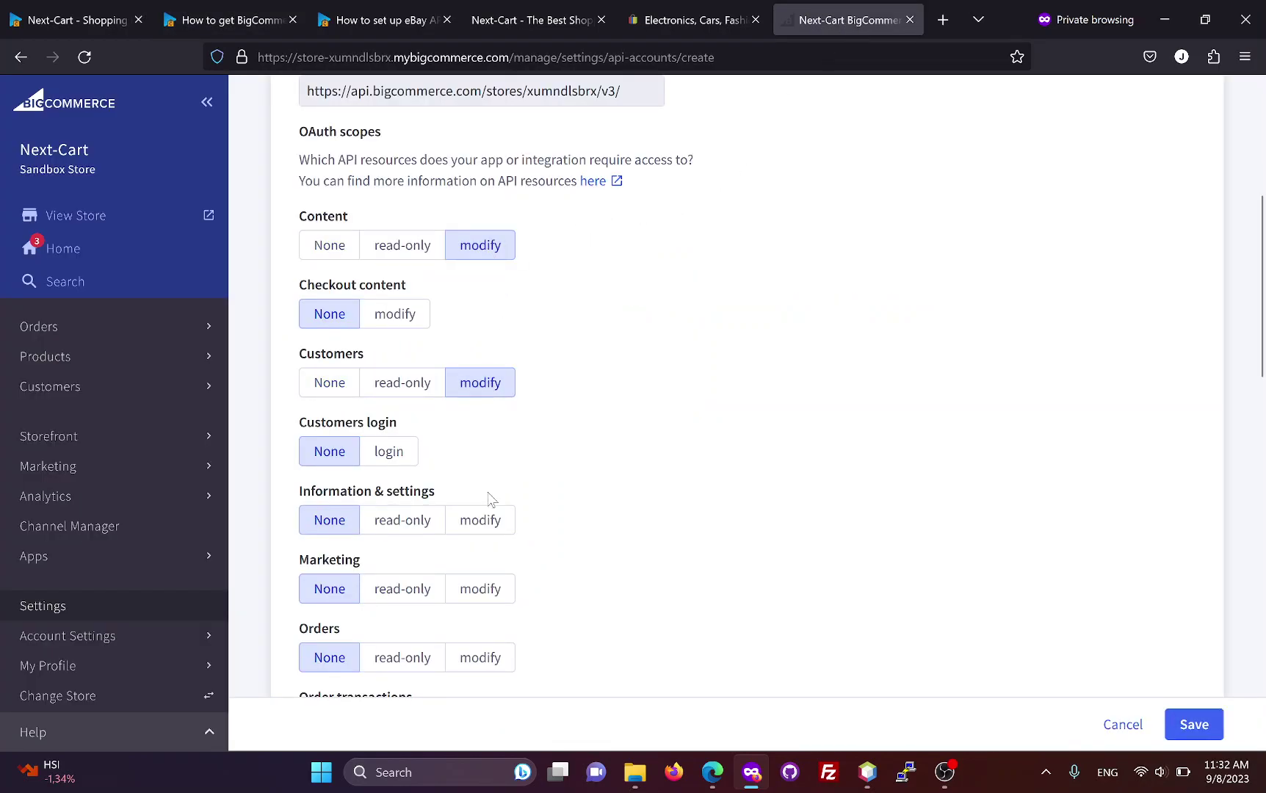
{"action": "left_click", "coordinate": [484, 522]}
{"action": "left_click", "coordinate": [487, 588]}
Step: Set the Orders, Products, Channel settings and Channel listings scopes to modify and save the API account
{"action": "scroll", "coordinate": [543, 484], "scroll_direction": "down", "scroll_amount": 4}
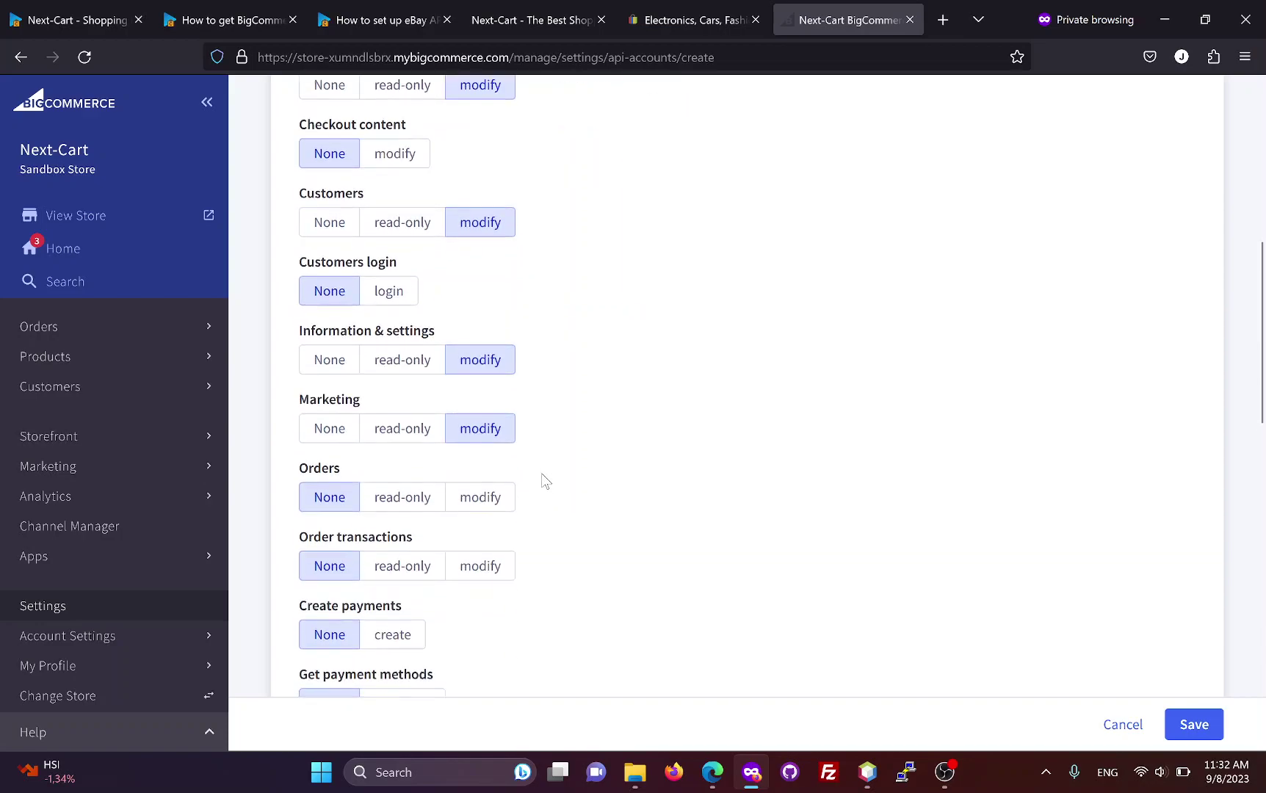
{"action": "left_click", "coordinate": [489, 380]}
{"action": "scroll", "coordinate": [502, 393], "scroll_direction": "down", "scroll_amount": 4}
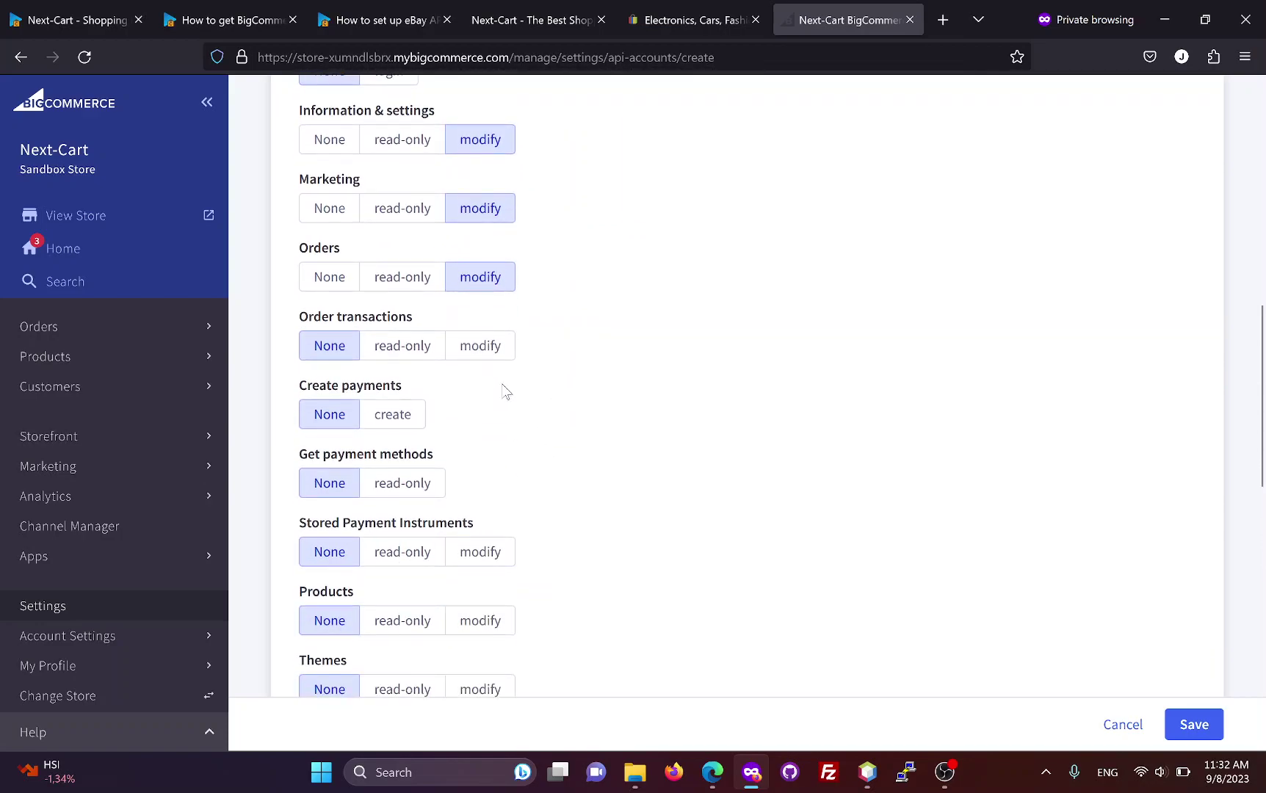
{"action": "left_click", "coordinate": [490, 430]}
{"action": "scroll", "coordinate": [514, 430], "scroll_direction": "down", "scroll_amount": 5}
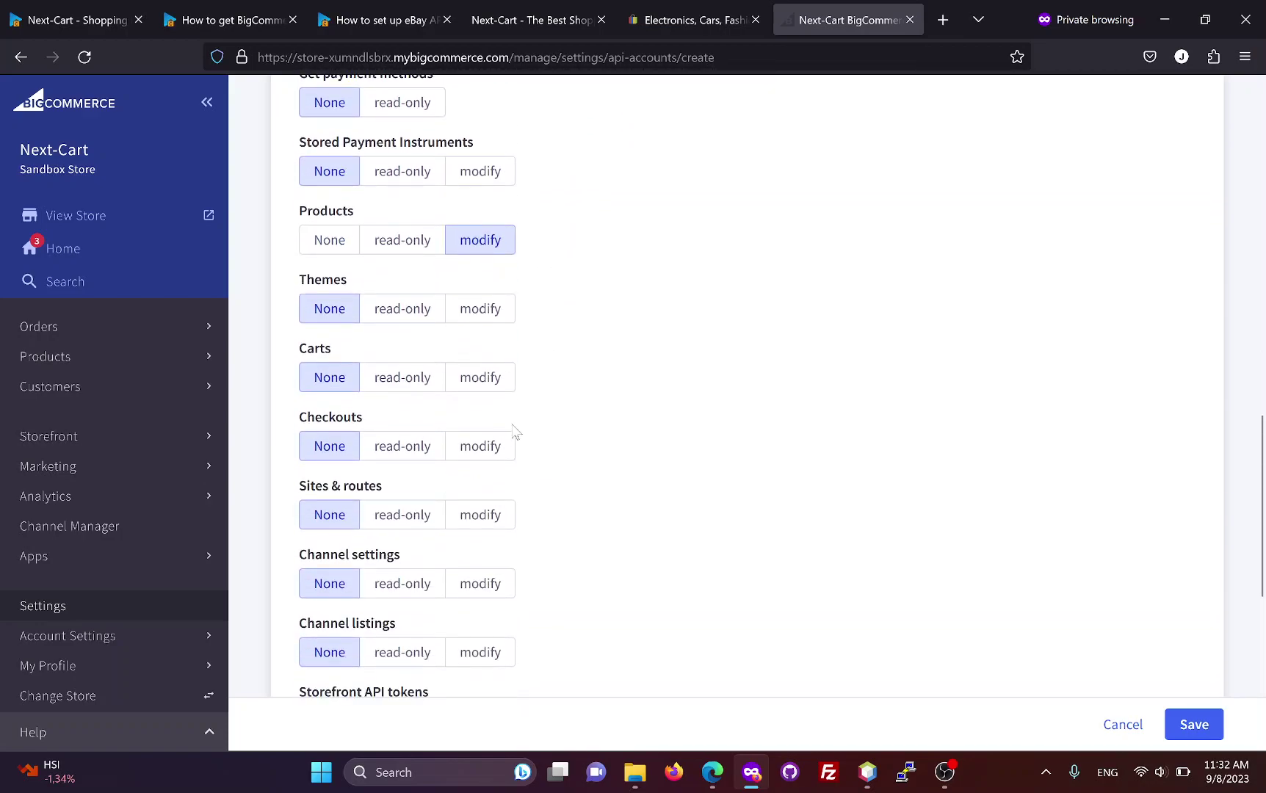
{"action": "left_click", "coordinate": [497, 401]}
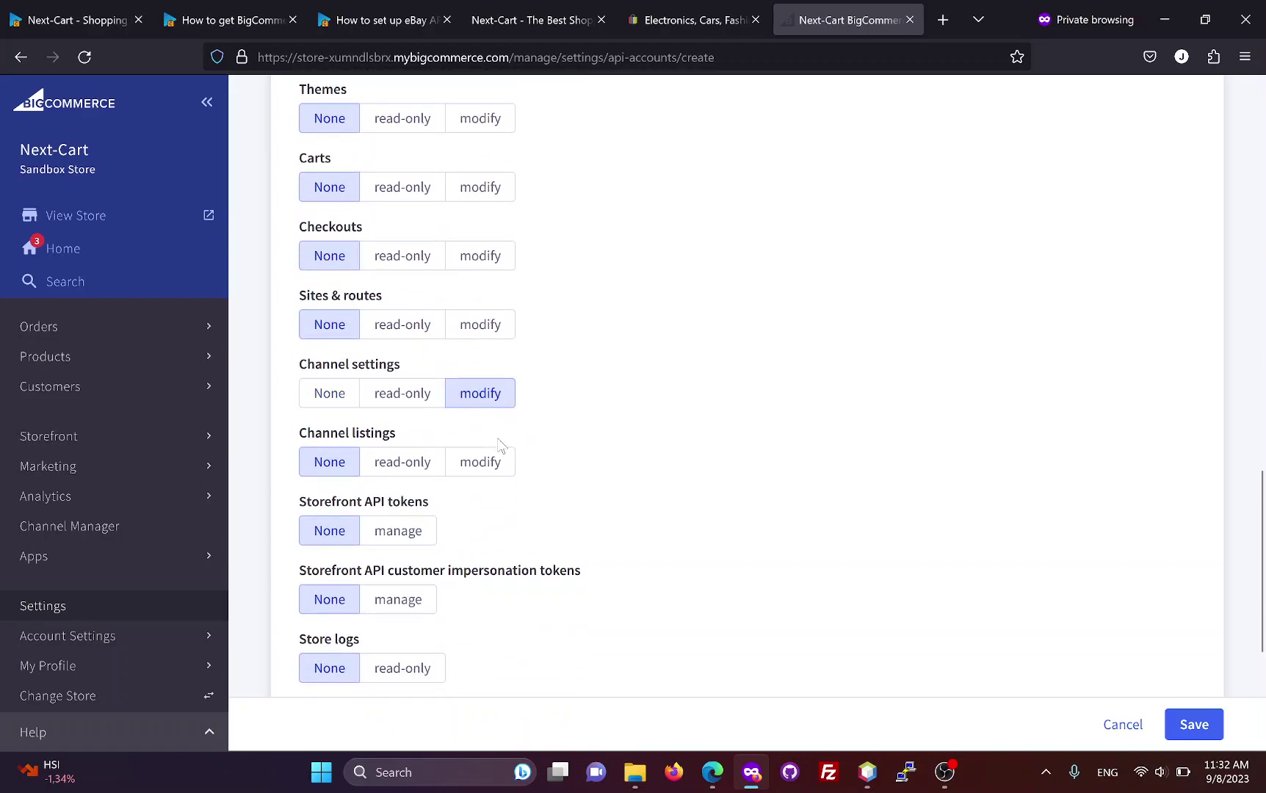
{"action": "left_click", "coordinate": [488, 463]}
{"action": "scroll", "coordinate": [622, 486], "scroll_direction": "down", "scroll_amount": 4}
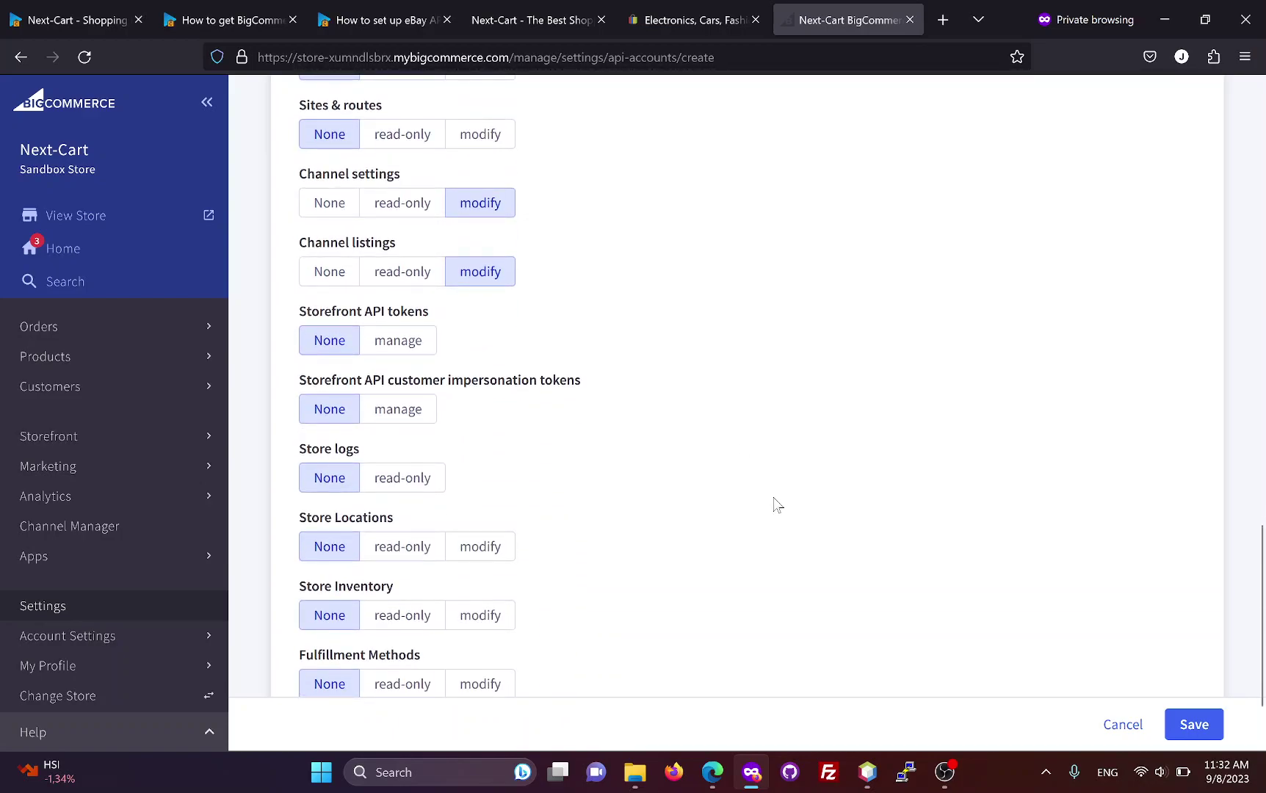
{"action": "left_click", "coordinate": [1193, 726]}
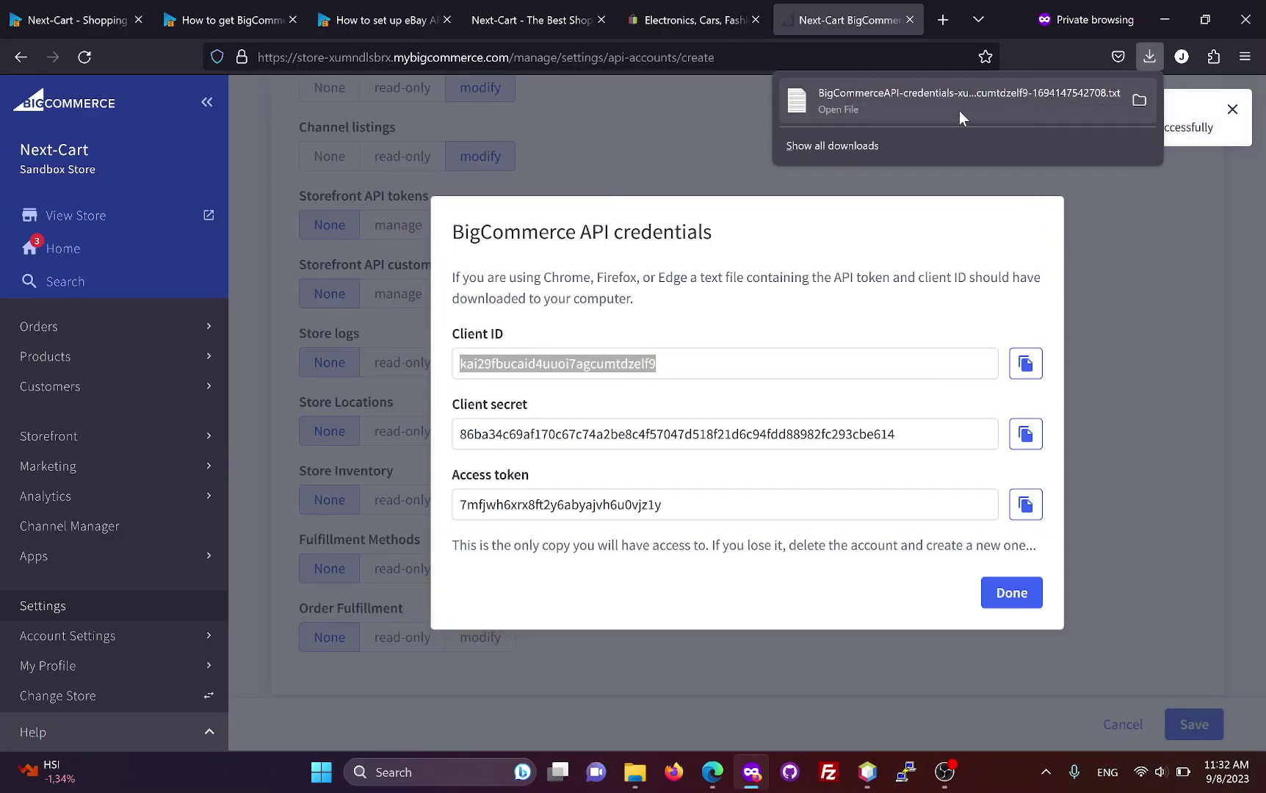
Step: Open the downloaded BigCommerce credentials text file and copy its API path into the API Path field of the Next-Cart target cart setup
{"action": "left_click", "coordinate": [1138, 100]}
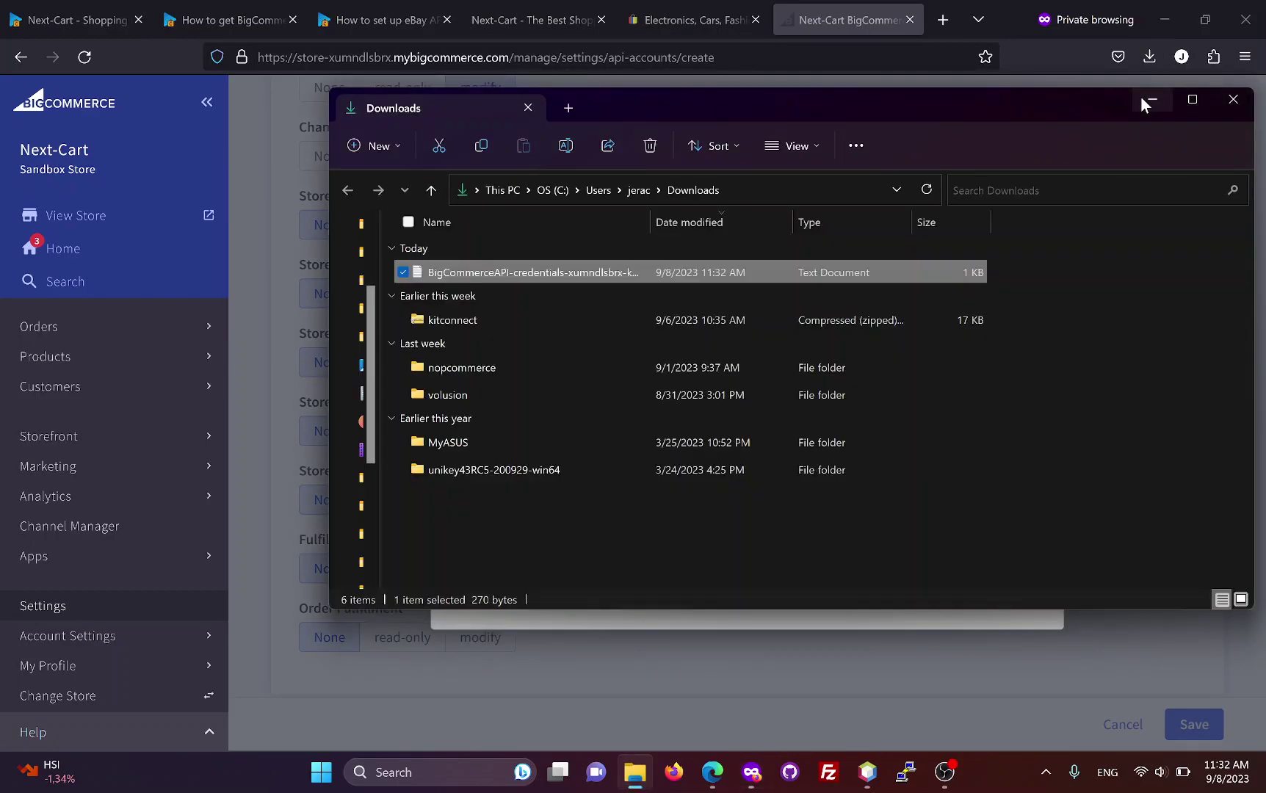
{"action": "double_click", "coordinate": [536, 272]}
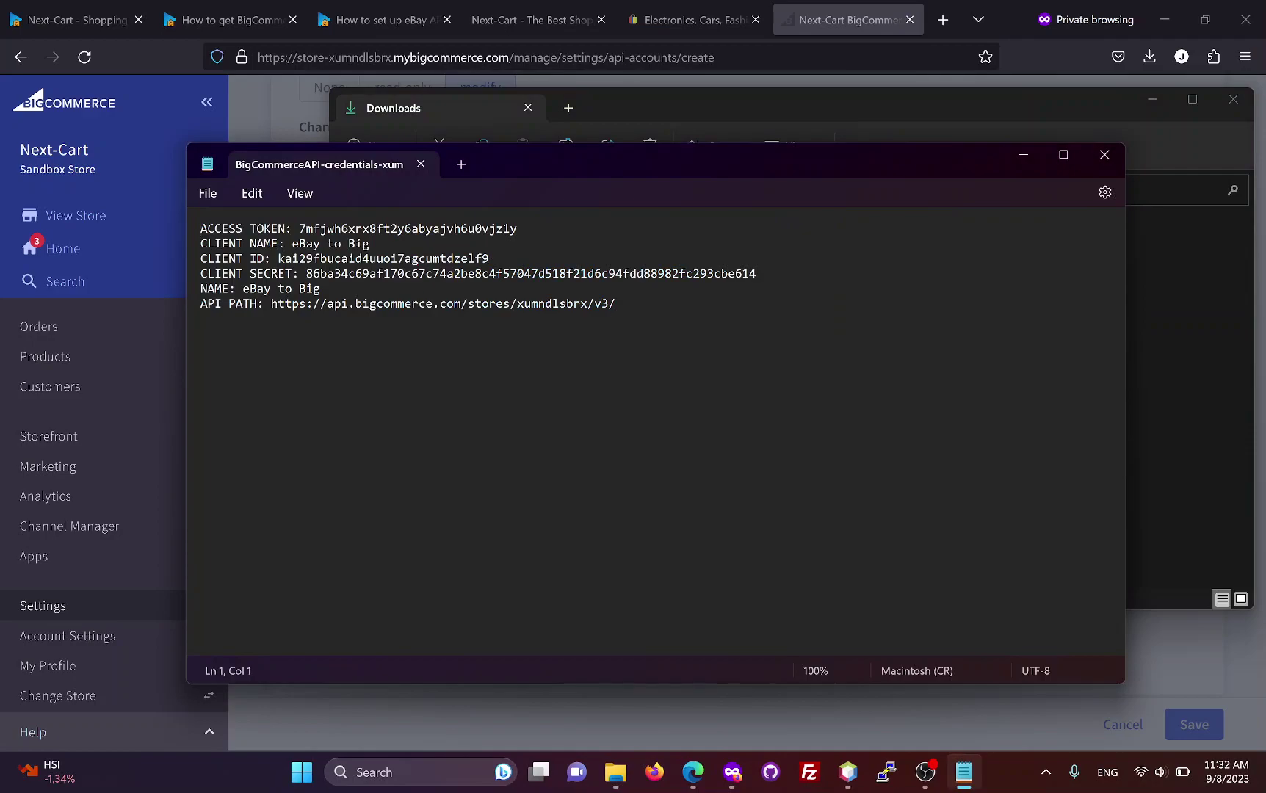
{"action": "left_click", "coordinate": [256, 303]}
{"action": "left_click", "coordinate": [271, 228]}
{"action": "left_click_drag", "start_coordinate": [271, 303], "coordinate": [615, 303]}
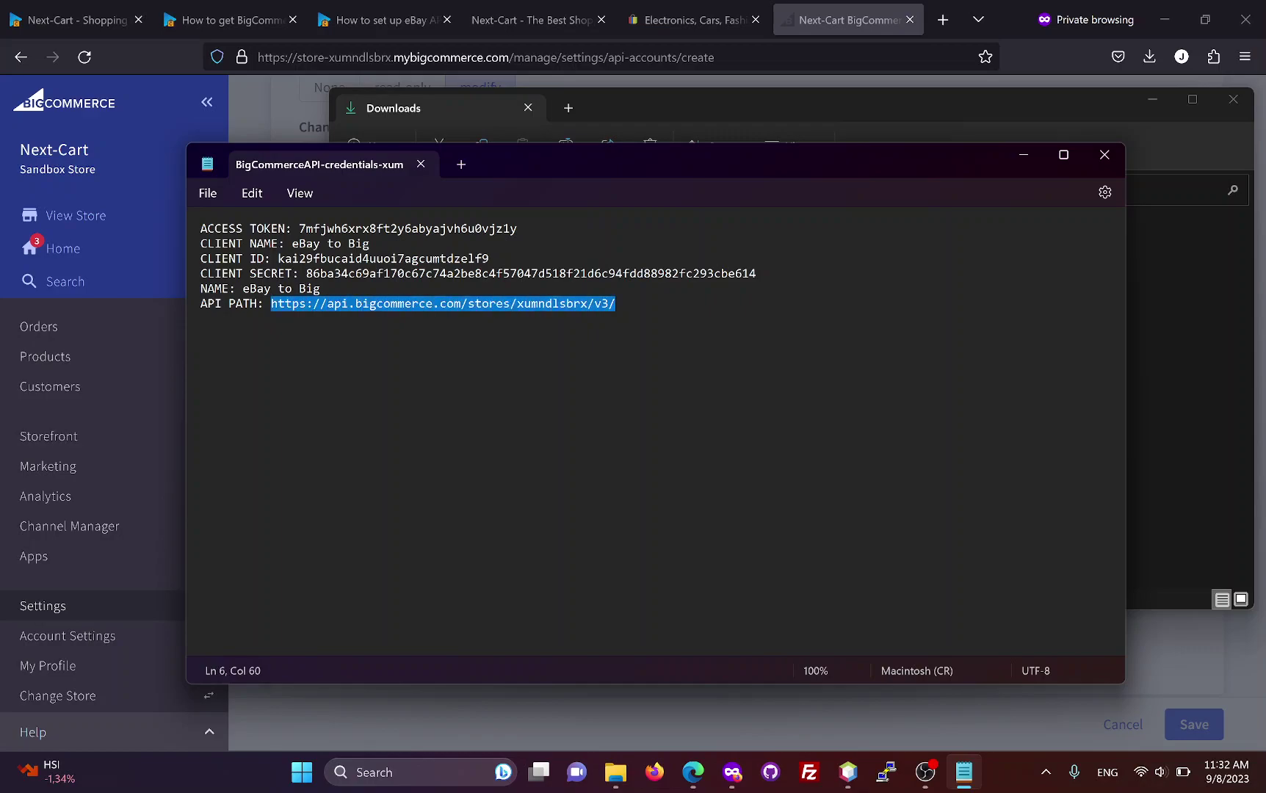
{"action": "left_click", "coordinate": [103, 20]}
{"action": "left_click", "coordinate": [881, 514]}
{"action": "type", "text": "https://api.bigcommerce.com/stores/xumndlsbrx/v3/"}
Step: Copy the client ID from the credentials file into the target cart's Client ID field
{"action": "left_click", "coordinate": [964, 772]}
{"action": "double_click", "coordinate": [383, 258]}
{"action": "key", "text": "ctrl+c"}
{"action": "left_click", "coordinate": [1171, 403]}
{"action": "left_click", "coordinate": [1064, 580]}
{"action": "key", "text": "ctrl+v"}
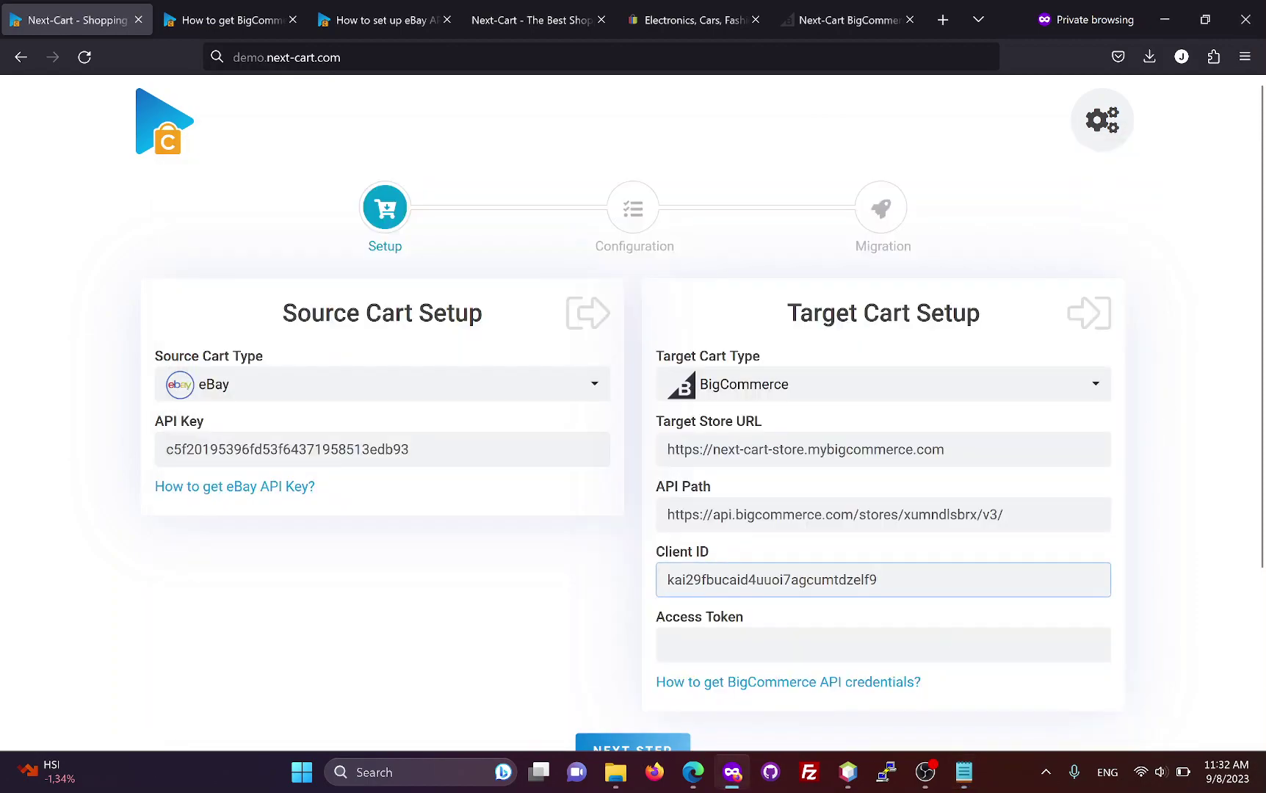
Step: Copy the access token from the credentials file into the target cart's Access Token field and proceed to the migration configuration
{"action": "left_click", "coordinate": [964, 772]}
{"action": "double_click", "coordinate": [484, 229]}
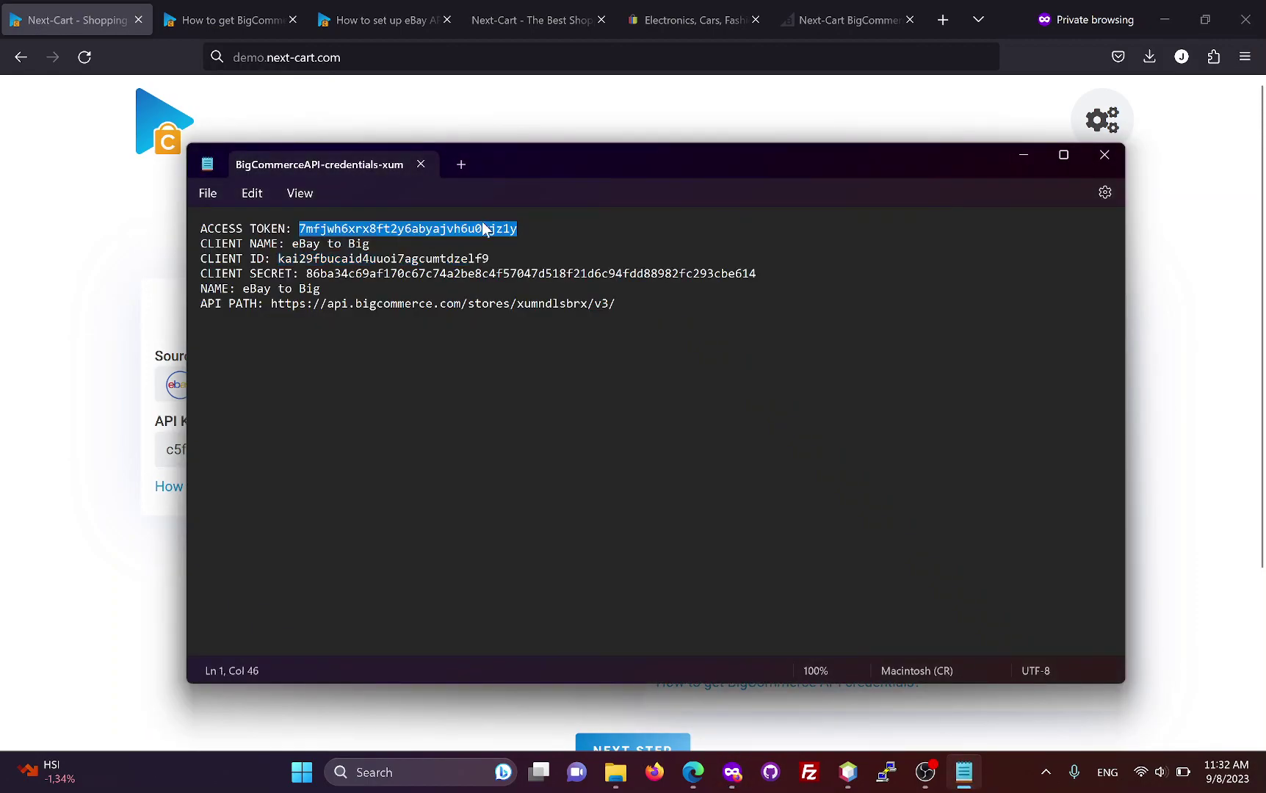
{"action": "left_click", "coordinate": [1204, 424]}
{"action": "left_click", "coordinate": [805, 645]}
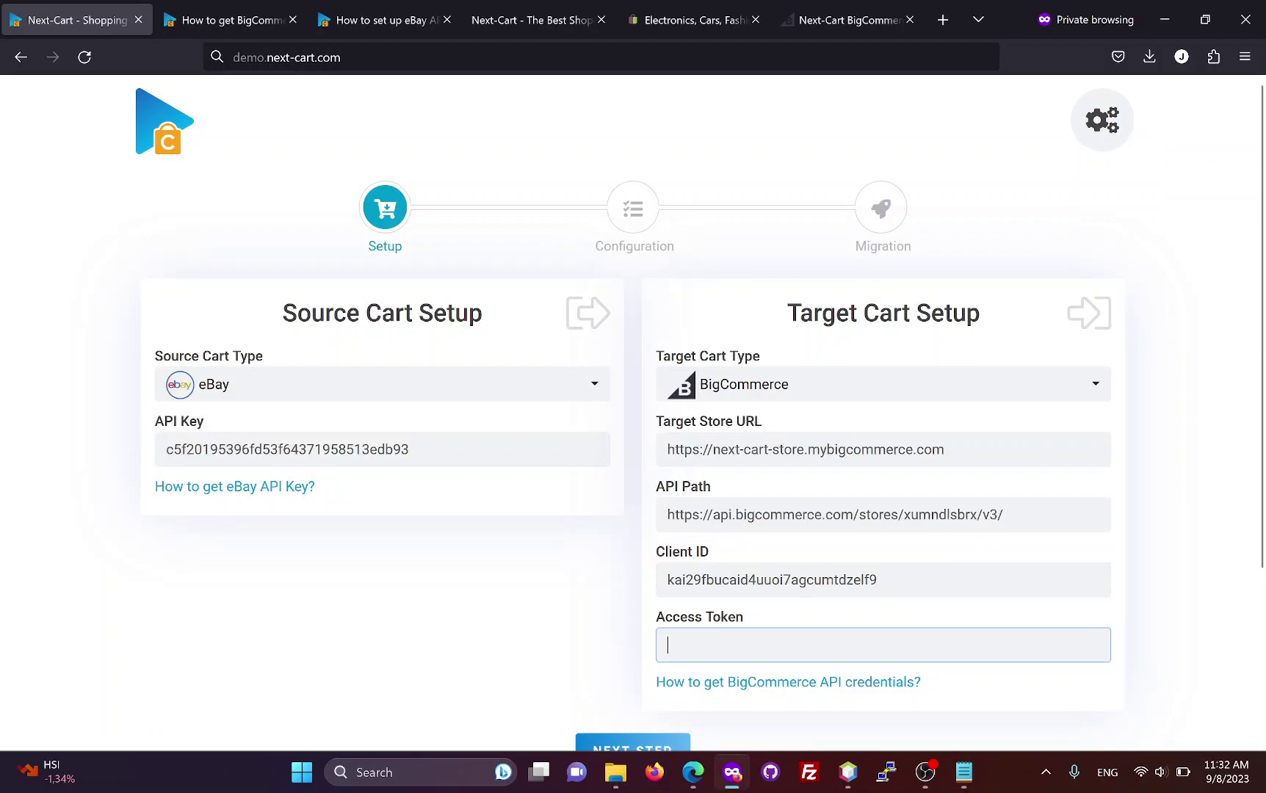
{"action": "key", "text": "ctrl+v"}
{"action": "scroll", "coordinate": [637, 587], "scroll_direction": "down", "scroll_amount": 1}
{"action": "scroll", "coordinate": [638, 590], "scroll_direction": "down", "scroll_amount": 1}
{"action": "left_click", "coordinate": [636, 660]}
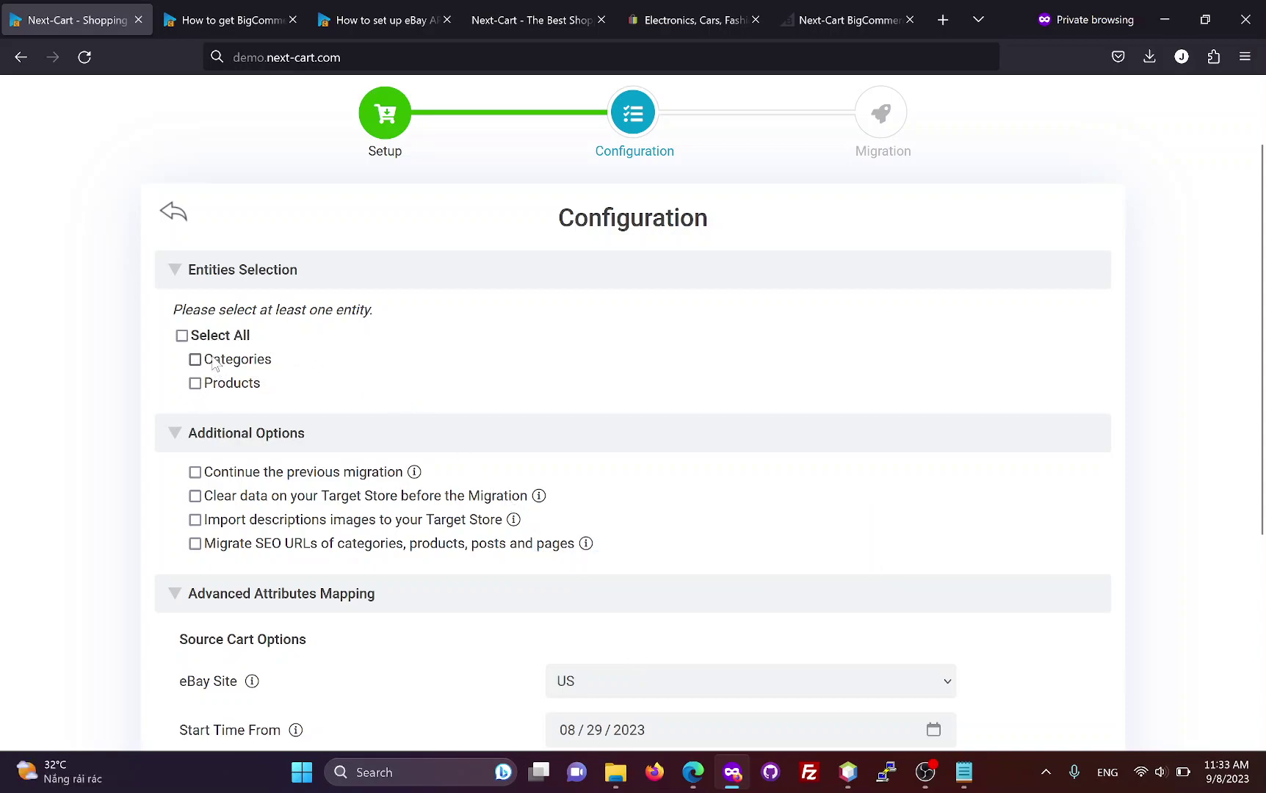
Step: Select all entities for migration and enable importing description images and migrating SEO URLs, checking the explanations of the additional options
{"action": "left_click", "coordinate": [200, 340]}
{"action": "scroll", "coordinate": [504, 407], "scroll_direction": "down", "scroll_amount": 1}
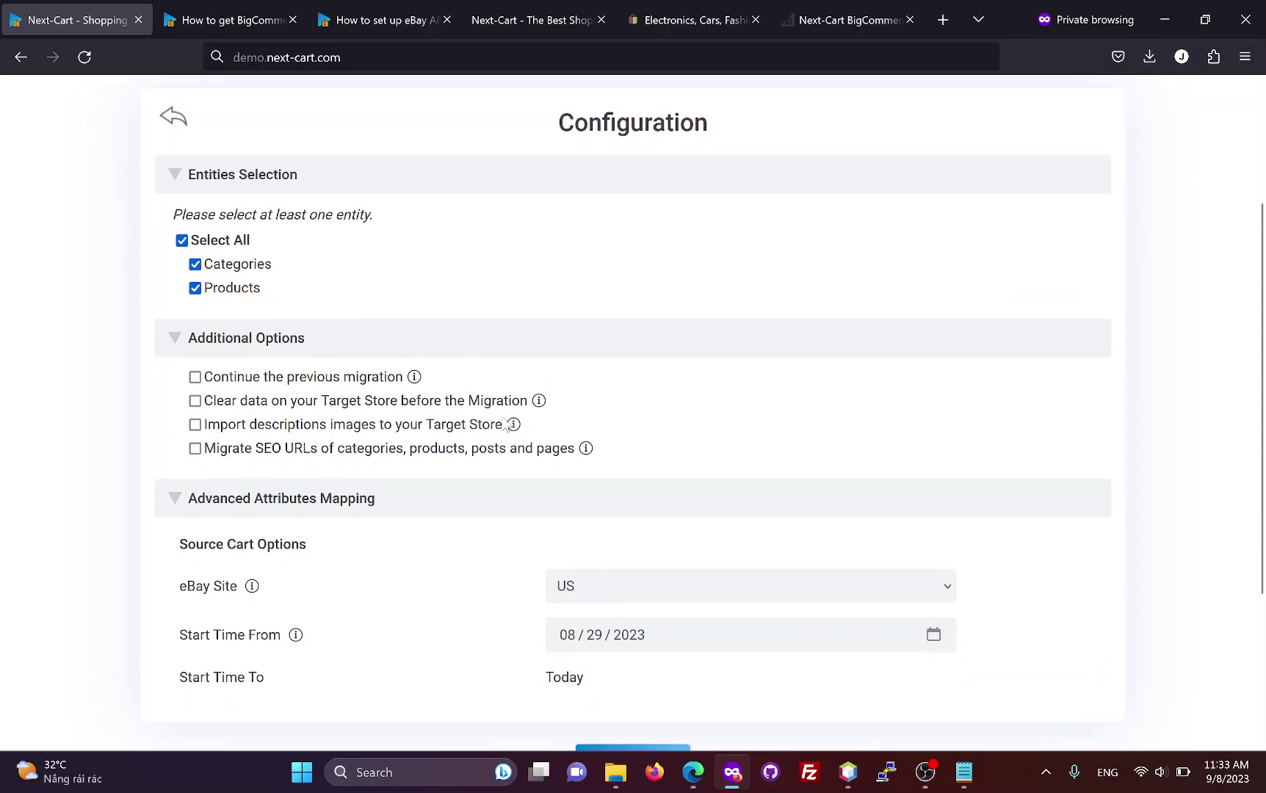
{"action": "left_click", "coordinate": [372, 434]}
{"action": "mouse_move", "coordinate": [517, 429]}
{"action": "mouse_move", "coordinate": [537, 402]}
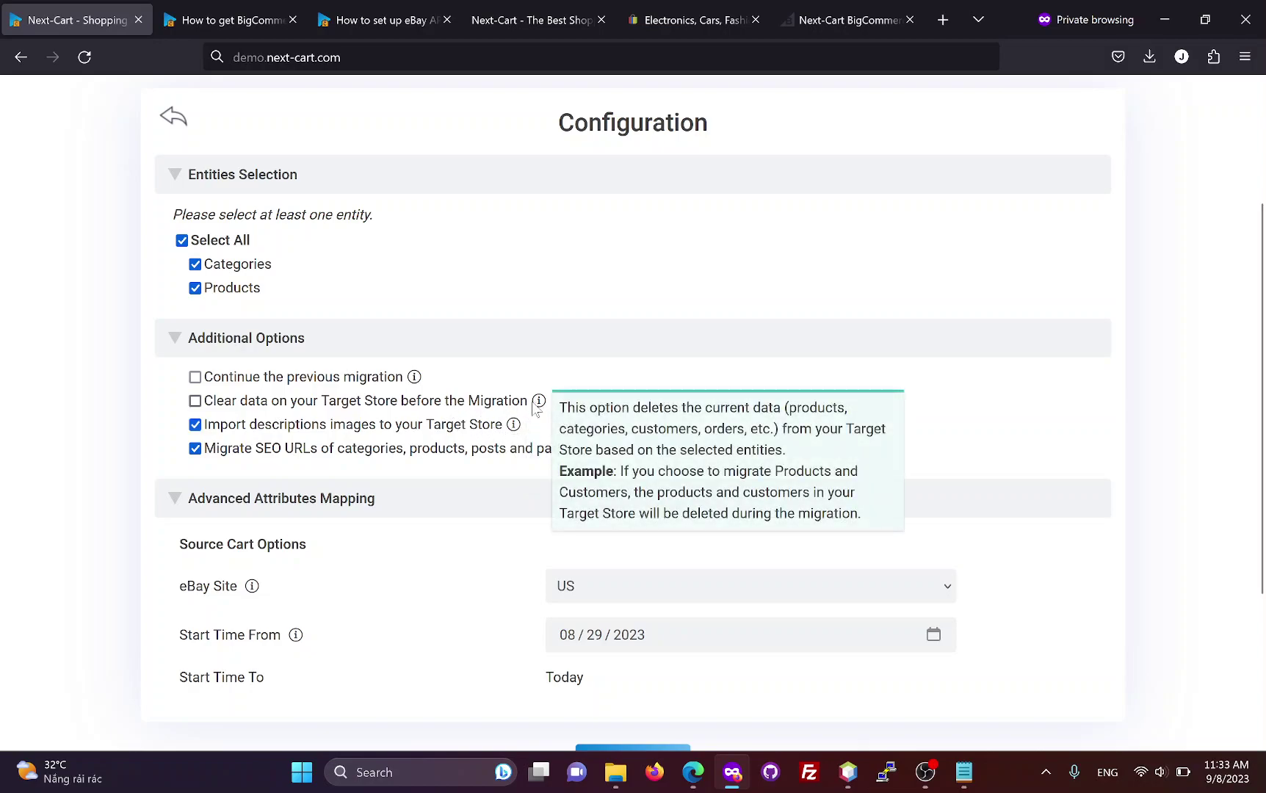
Step: Check the explanation of the eBay Site option and choose US as the site to migrate from
{"action": "scroll", "coordinate": [609, 431], "scroll_direction": "down", "scroll_amount": 2}
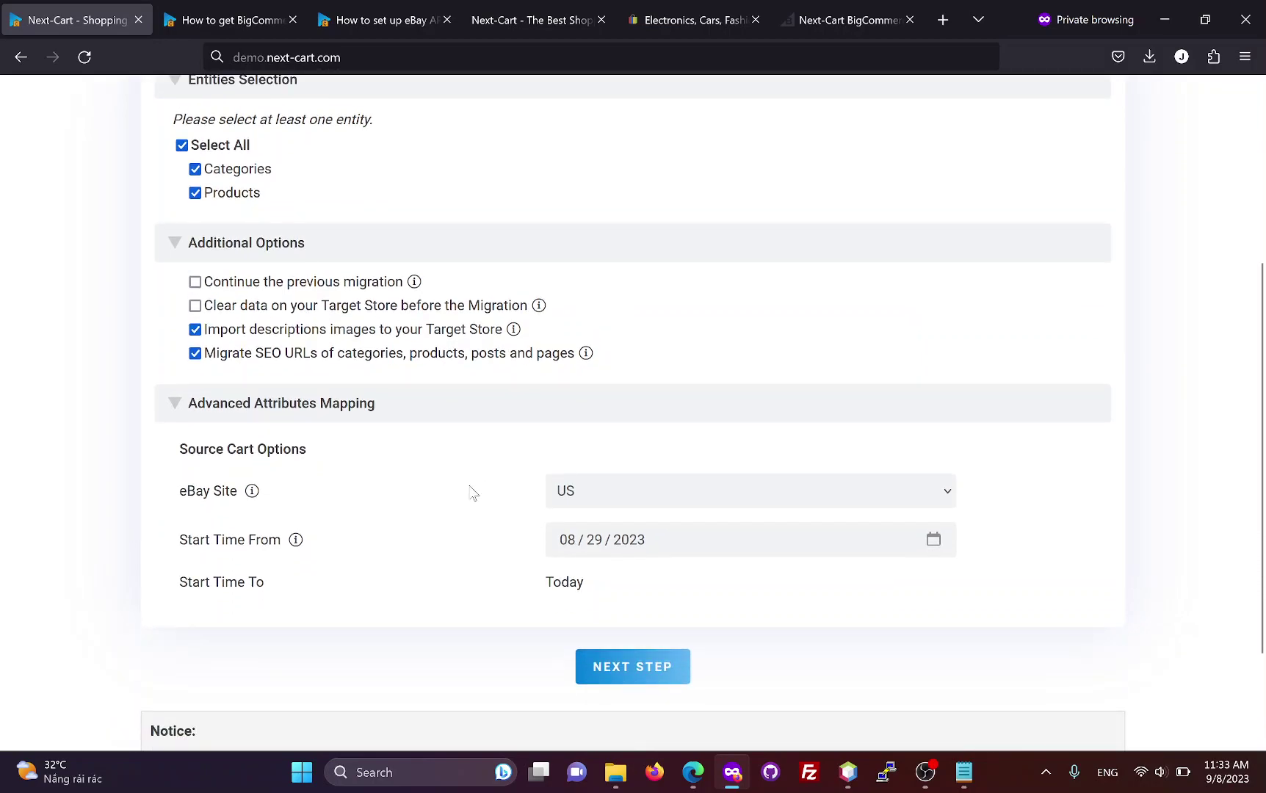
{"action": "mouse_move", "coordinate": [253, 492]}
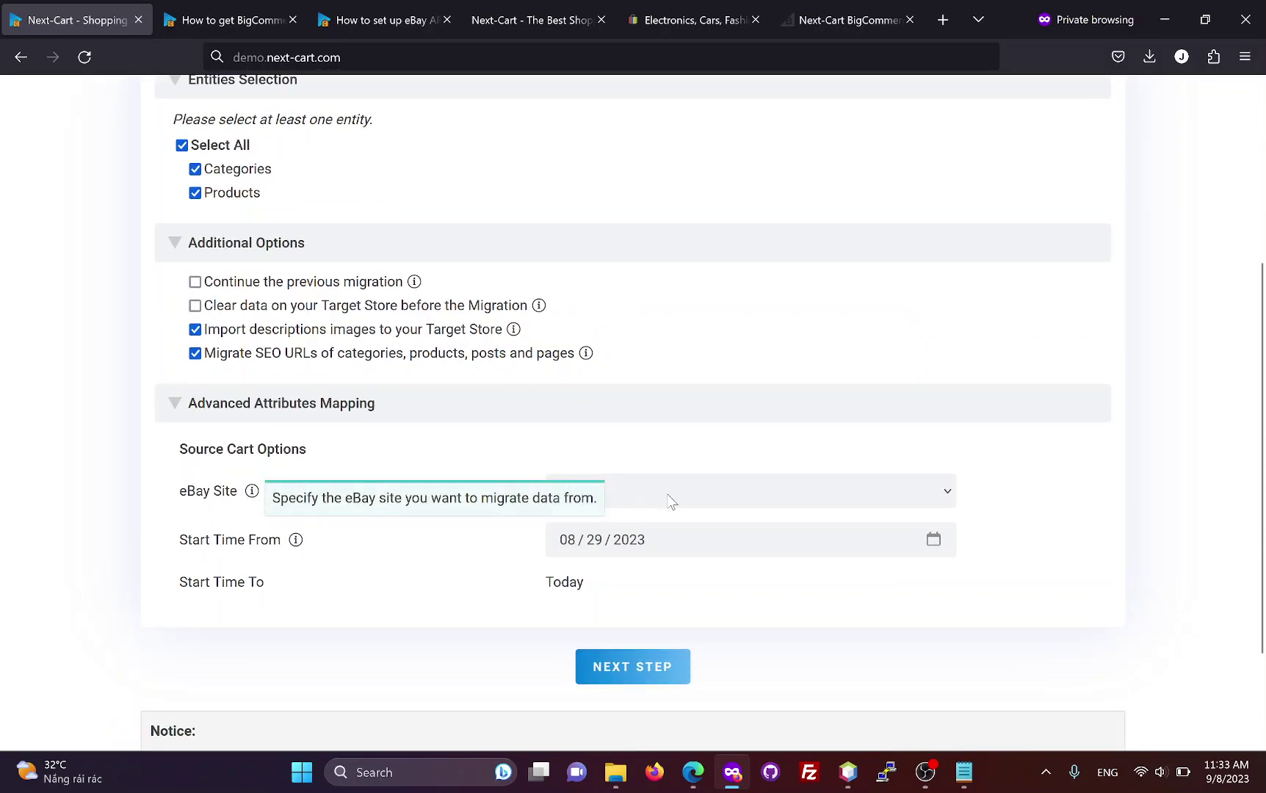
{"action": "left_click", "coordinate": [719, 491]}
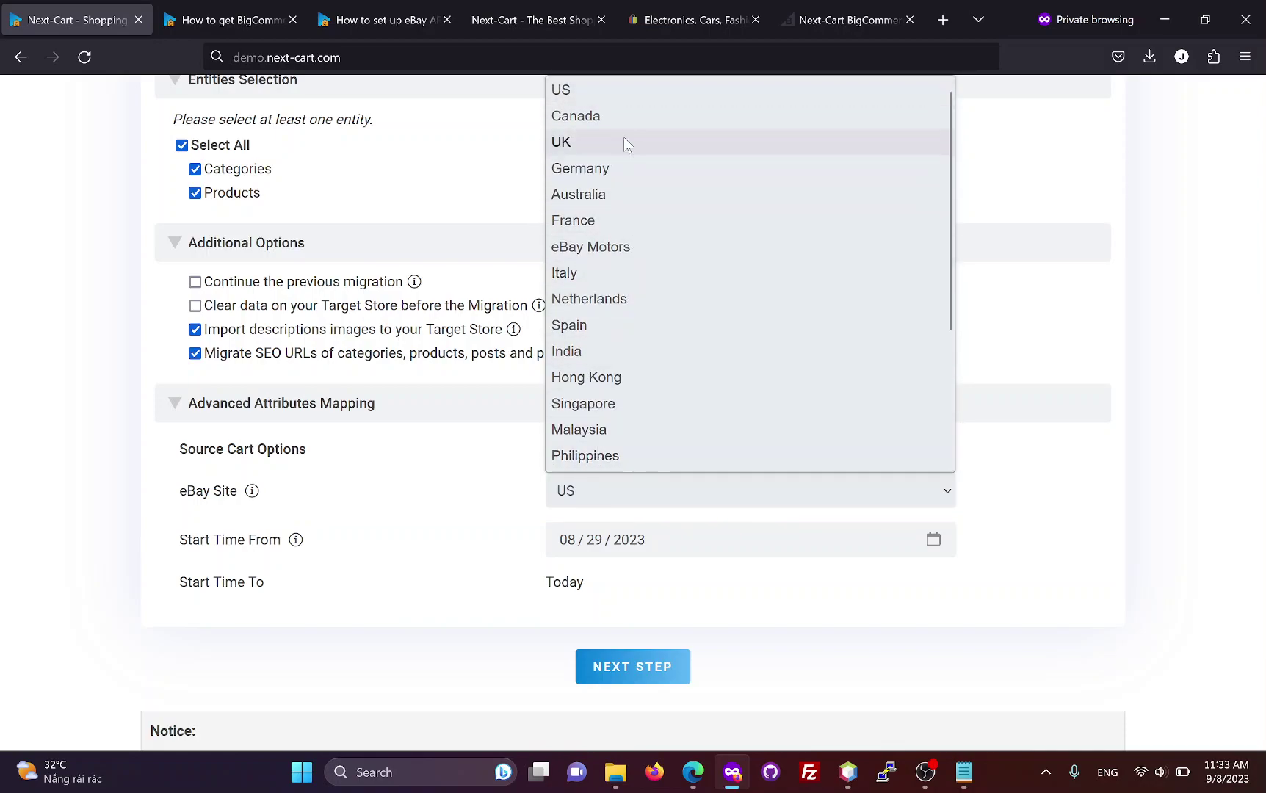
{"action": "left_click", "coordinate": [601, 95]}
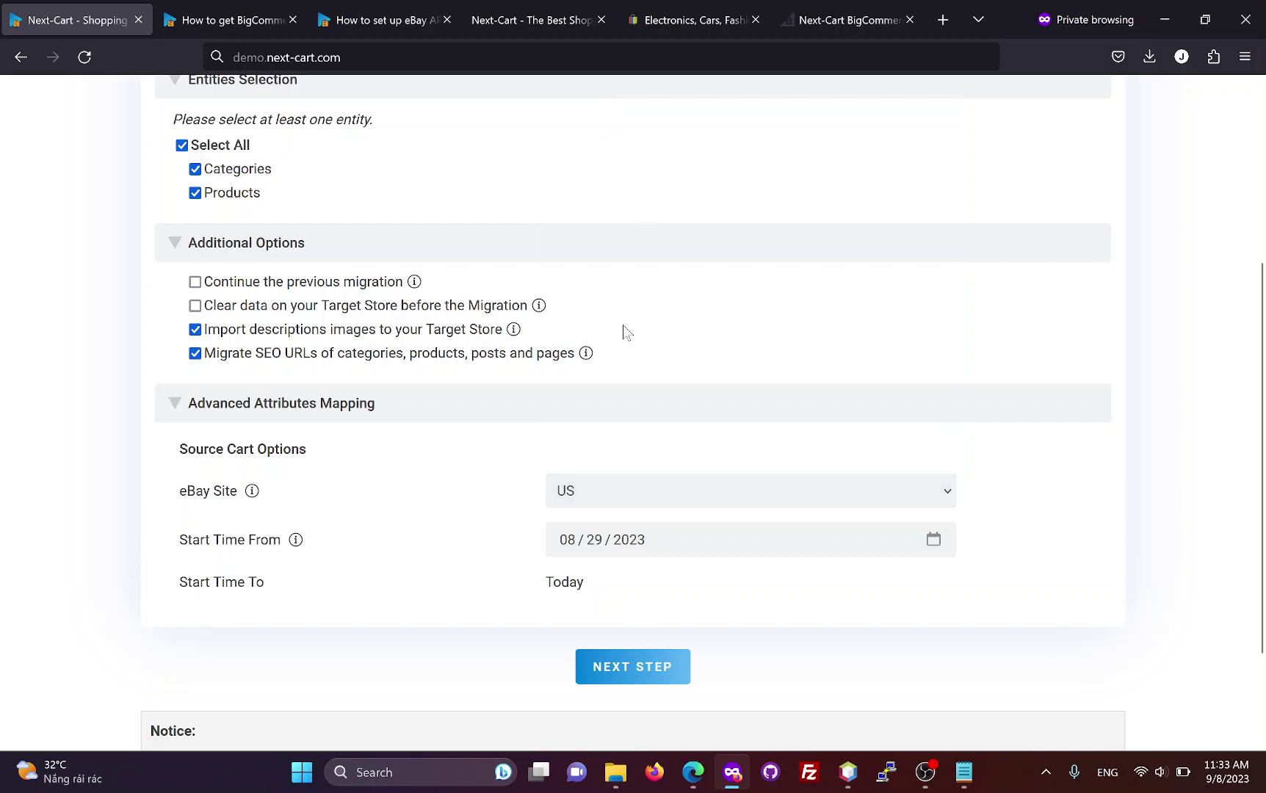
Step: Set the Start Time From date of the source cart options to 09/01/2023
{"action": "mouse_move", "coordinate": [293, 547]}
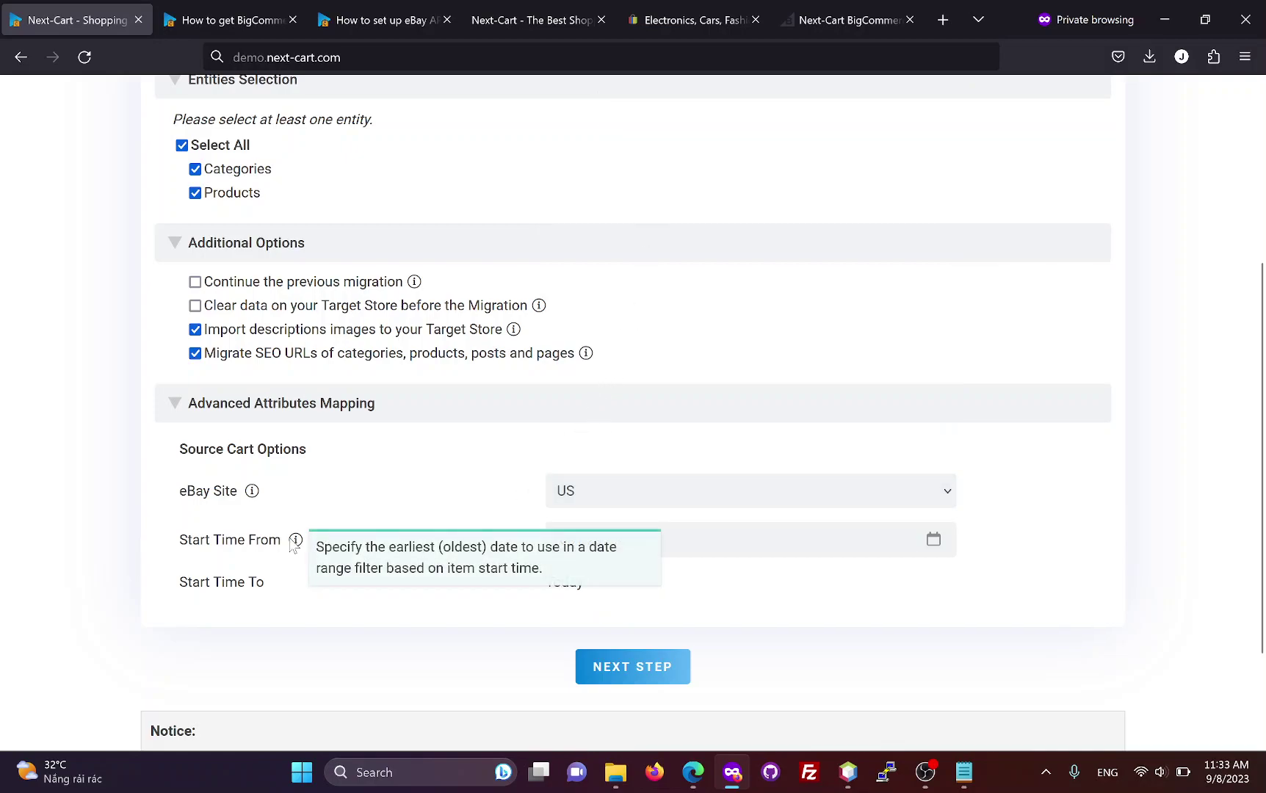
{"action": "left_click", "coordinate": [933, 539]}
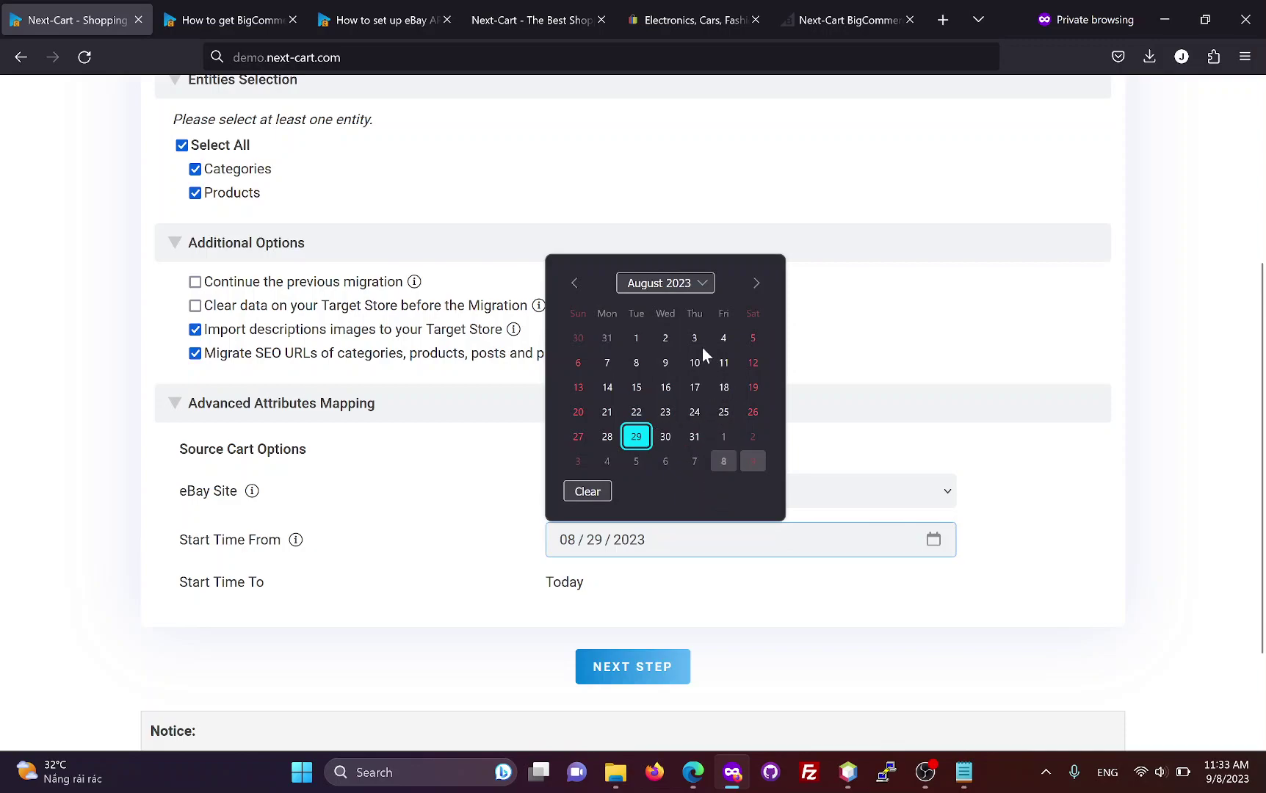
{"action": "left_click", "coordinate": [575, 284]}
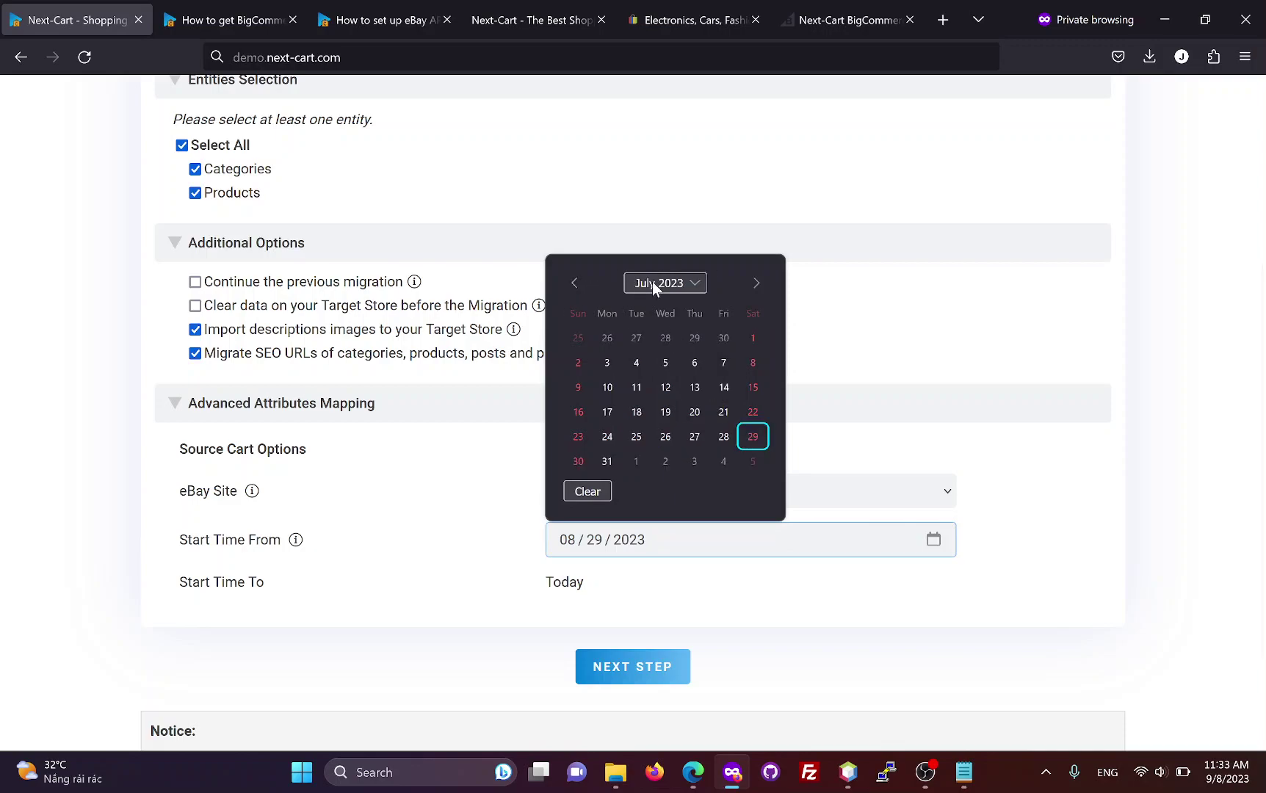
{"action": "left_click", "coordinate": [755, 283]}
{"action": "left_click", "coordinate": [757, 284]}
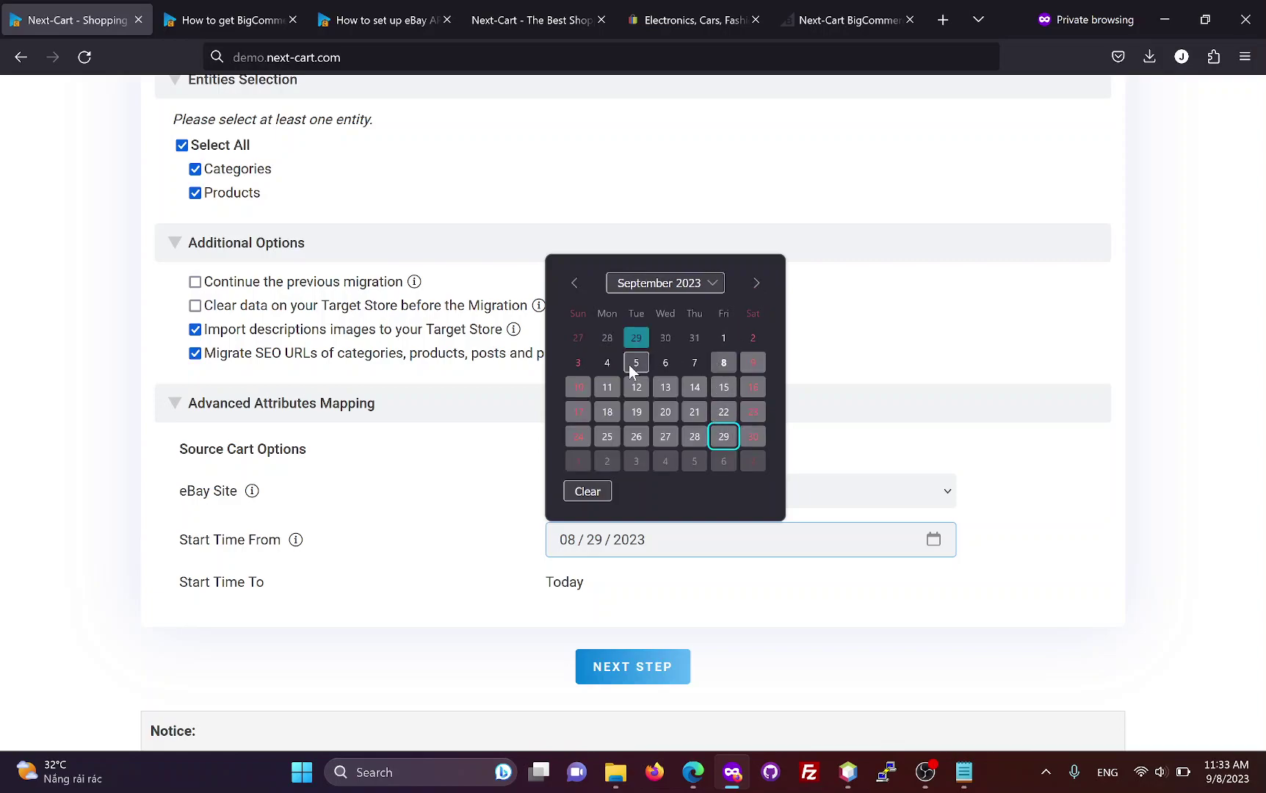
{"action": "left_click", "coordinate": [730, 338]}
{"action": "left_click", "coordinate": [648, 585]}
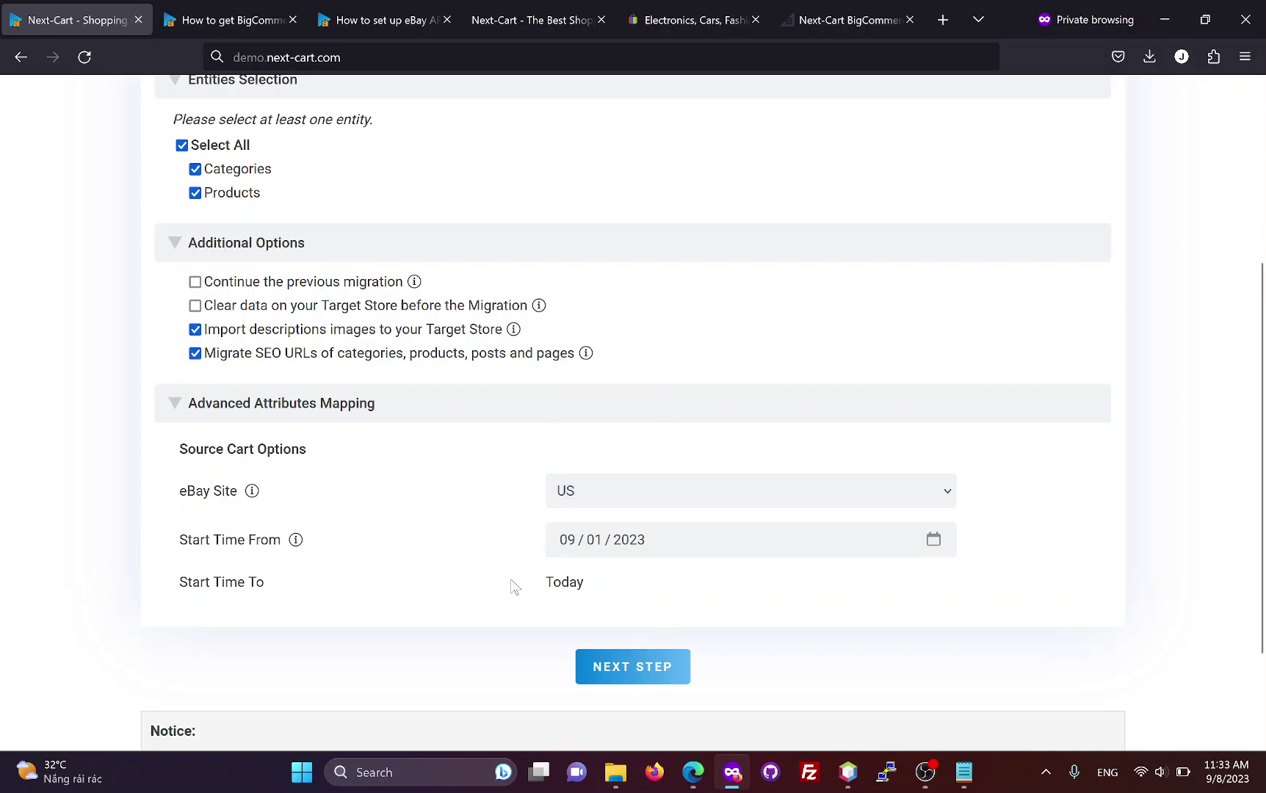
Step: Start the migration from eBay to BigCommerce and review the results for categories and products
{"action": "left_click", "coordinate": [634, 668]}
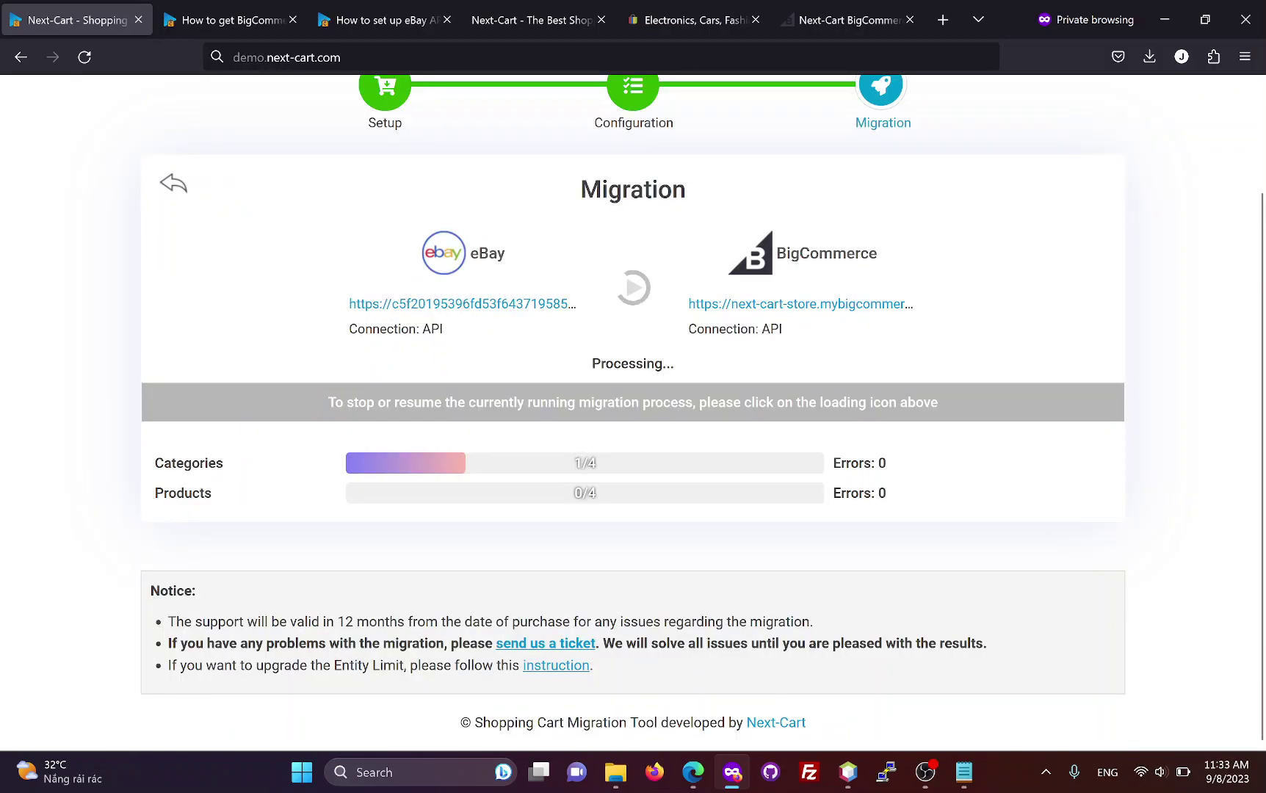
{"action": "left_click_drag", "start_coordinate": [1262, 459], "coordinate": [1263, 397]}
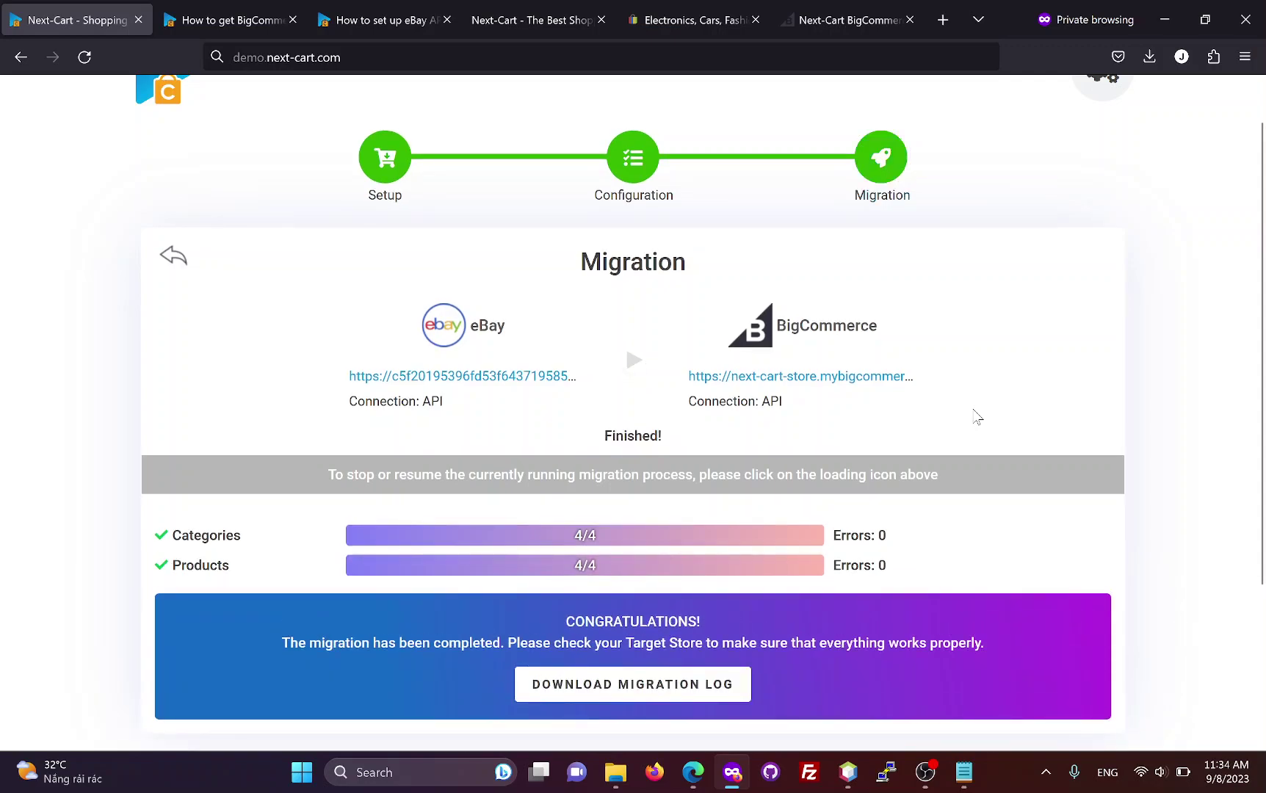
{"action": "scroll", "coordinate": [970, 420], "scroll_direction": "down", "scroll_amount": 2}
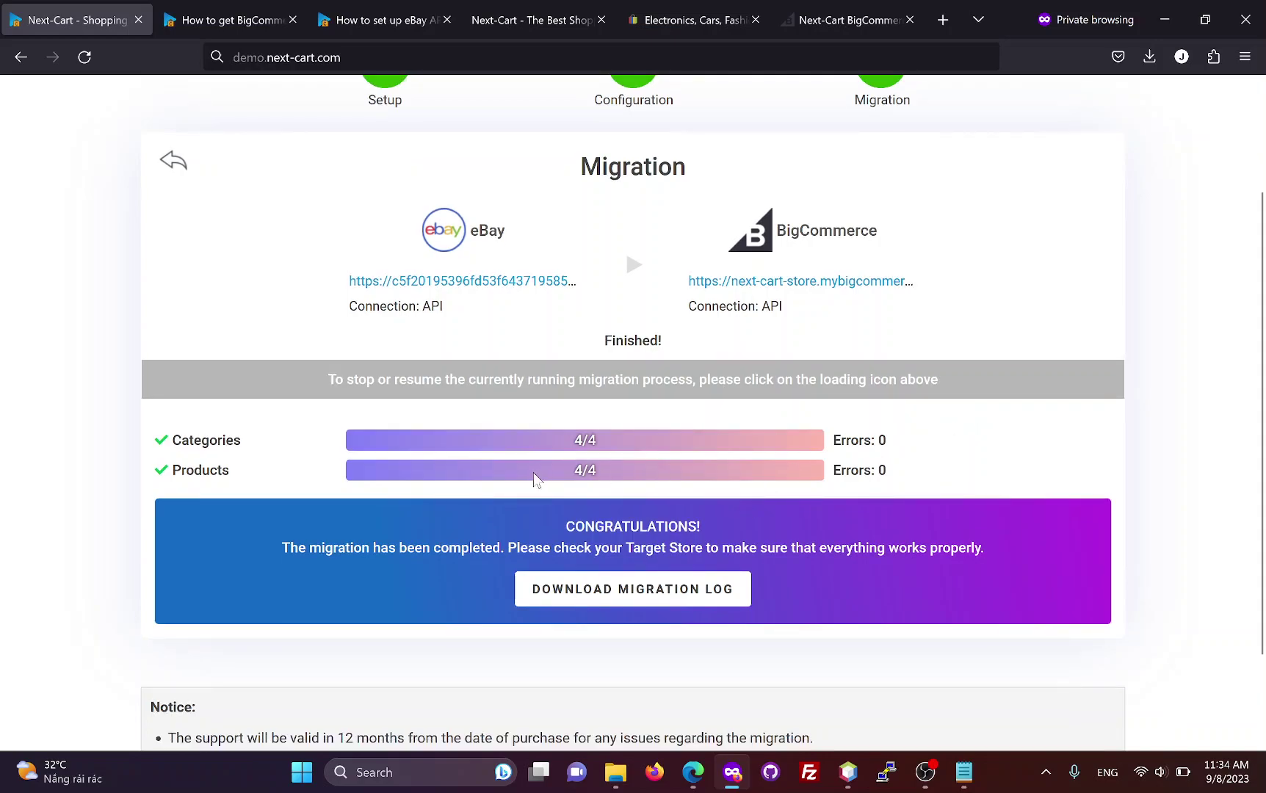
Step: Open the migrated 2022 Bowman University Chrome product in the BigCommerce admin and examine its basic information, brand, categories and description
{"action": "left_click", "coordinate": [849, 20]}
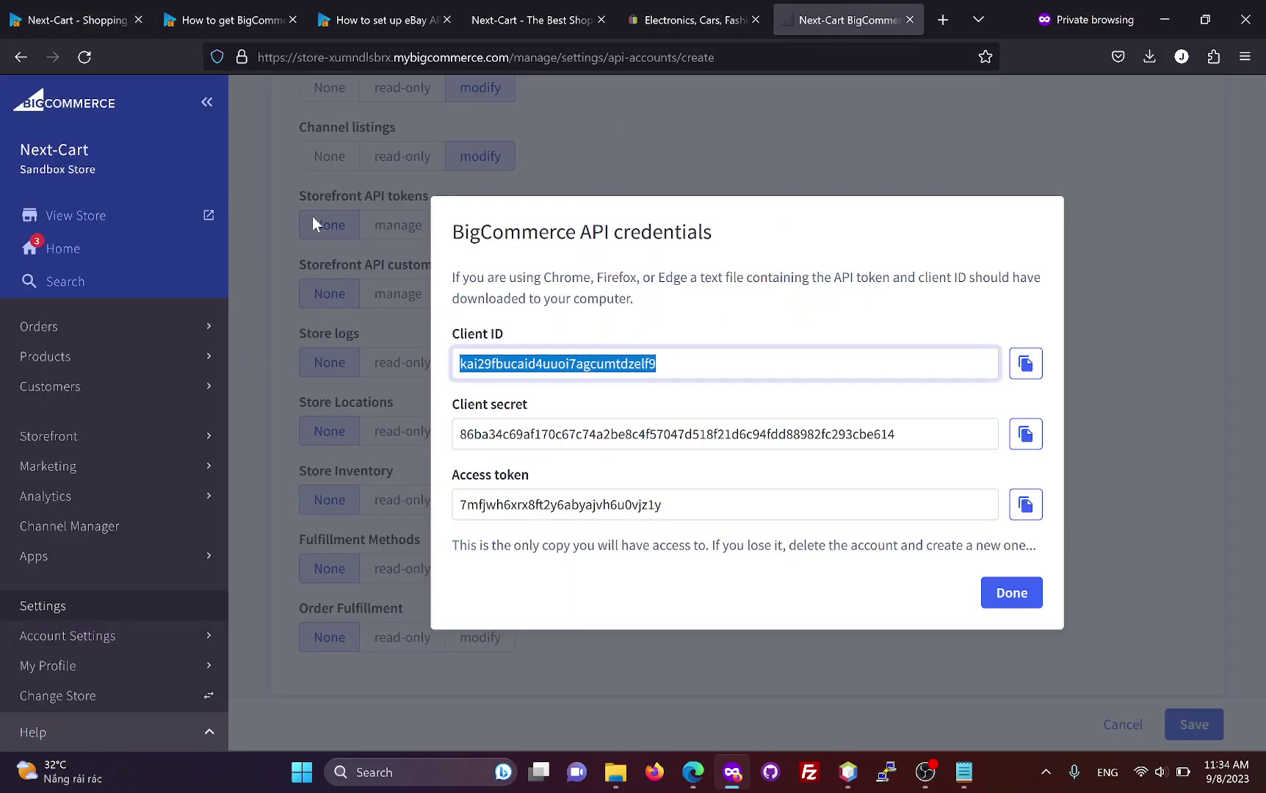
{"action": "left_click", "coordinate": [71, 357]}
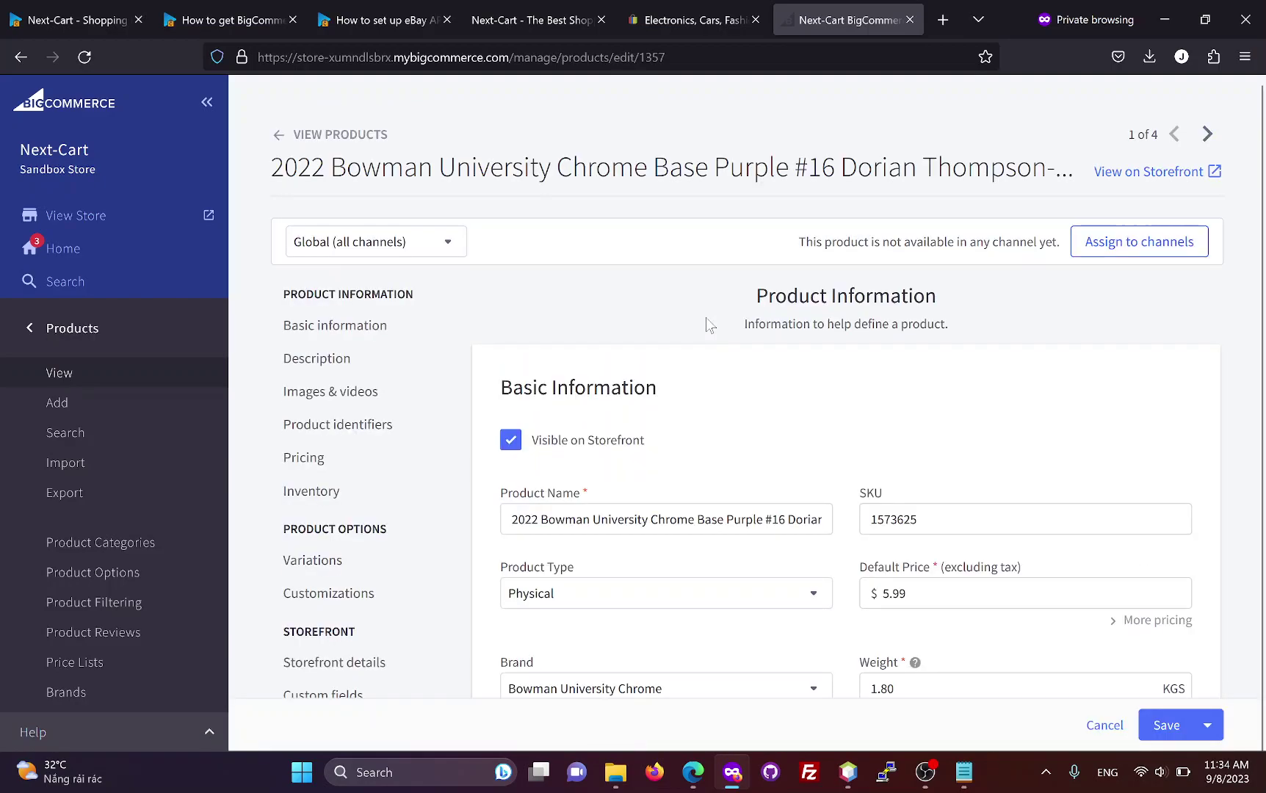
{"action": "scroll", "coordinate": [709, 318], "scroll_direction": "down", "scroll_amount": 1}
{"action": "scroll", "coordinate": [723, 326], "scroll_direction": "down", "scroll_amount": 1}
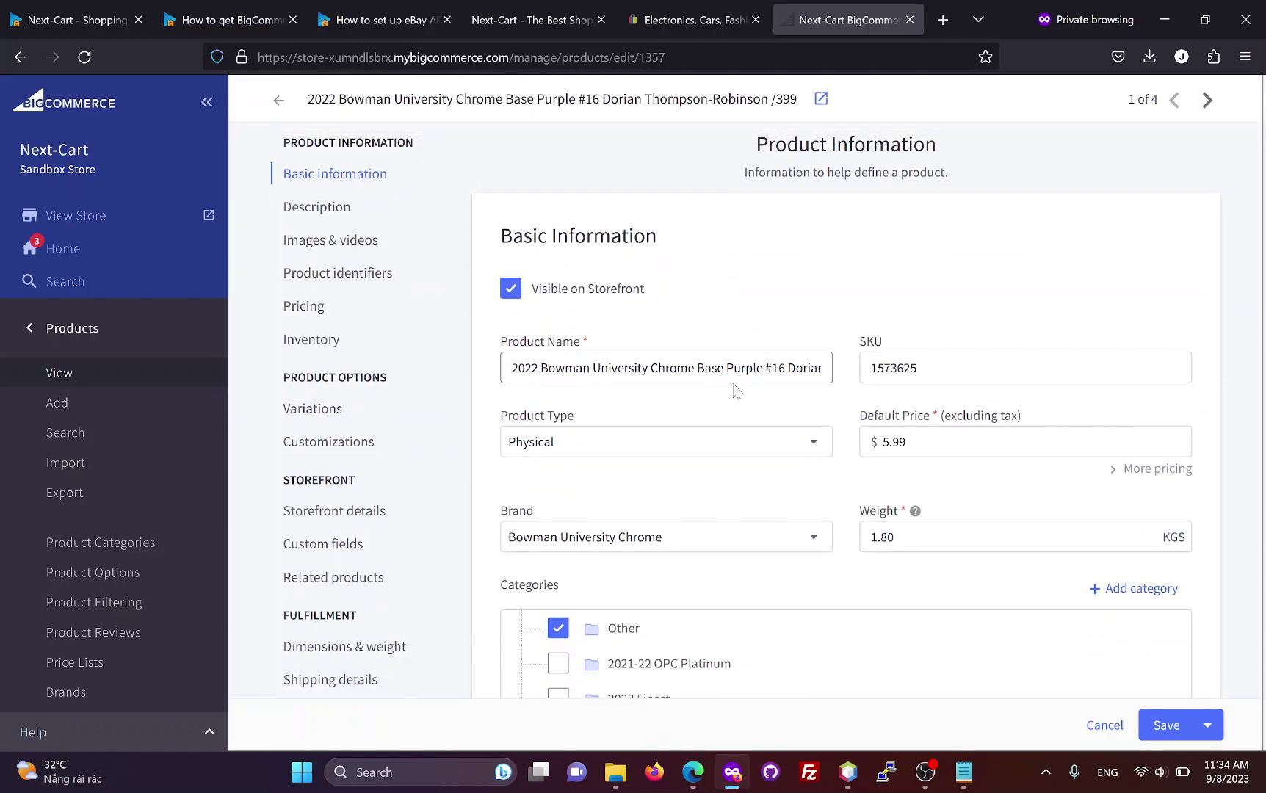
{"action": "scroll", "coordinate": [851, 371], "scroll_direction": "down", "scroll_amount": 1}
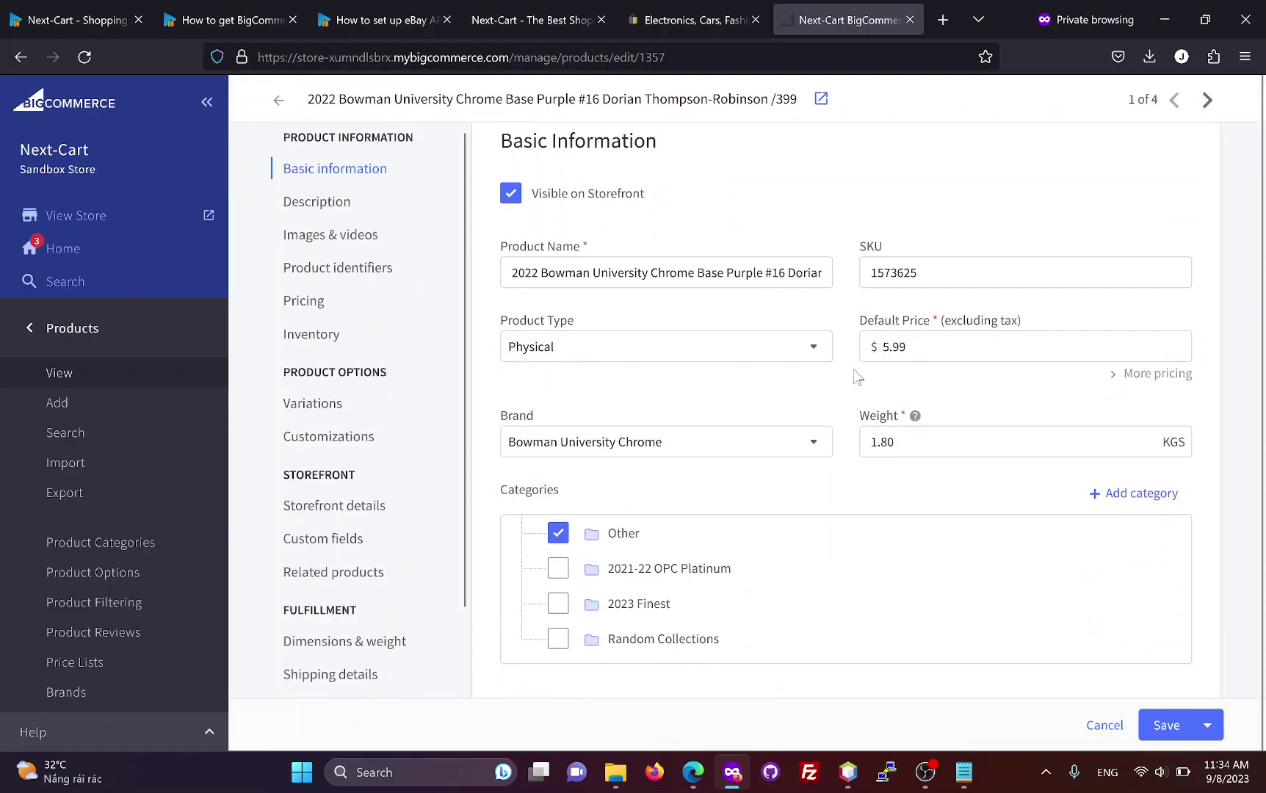
{"action": "left_click", "coordinate": [814, 444]}
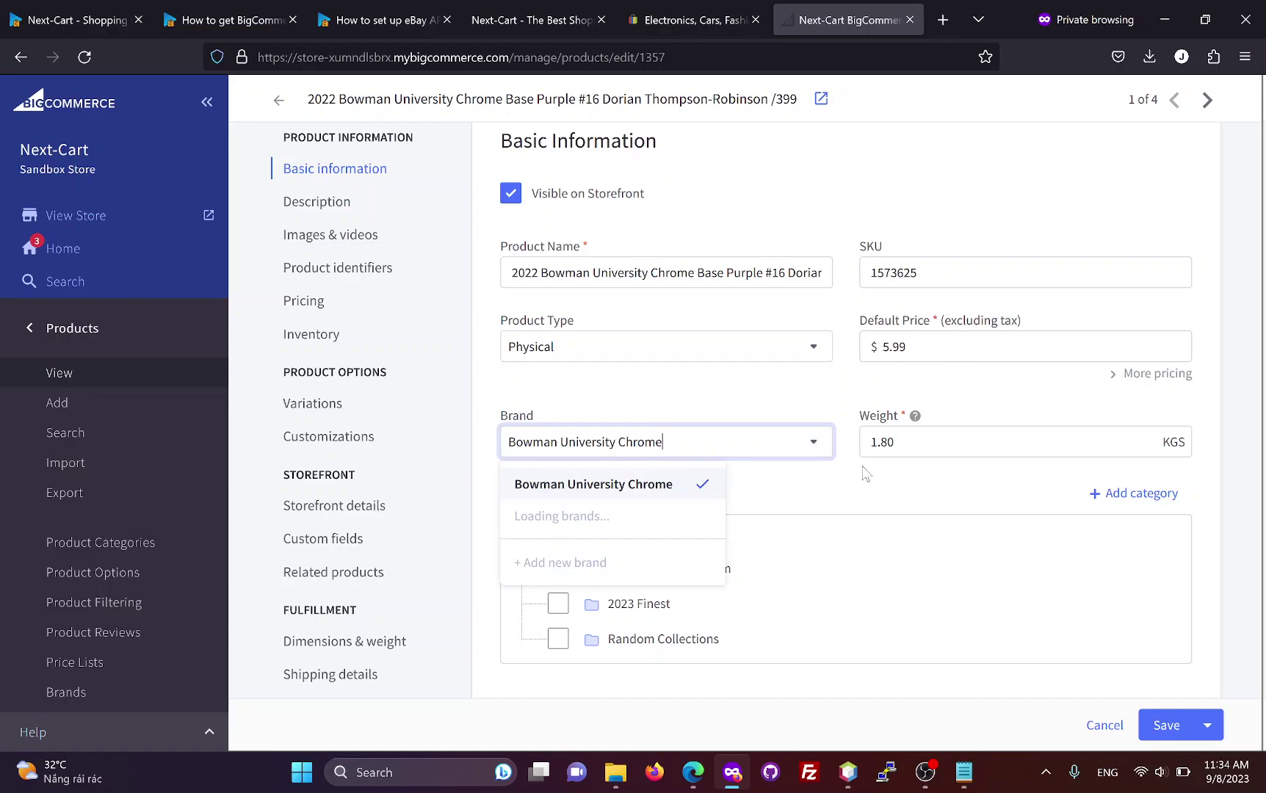
{"action": "left_click", "coordinate": [849, 491]}
{"action": "scroll", "coordinate": [858, 477], "scroll_direction": "down", "scroll_amount": 5}
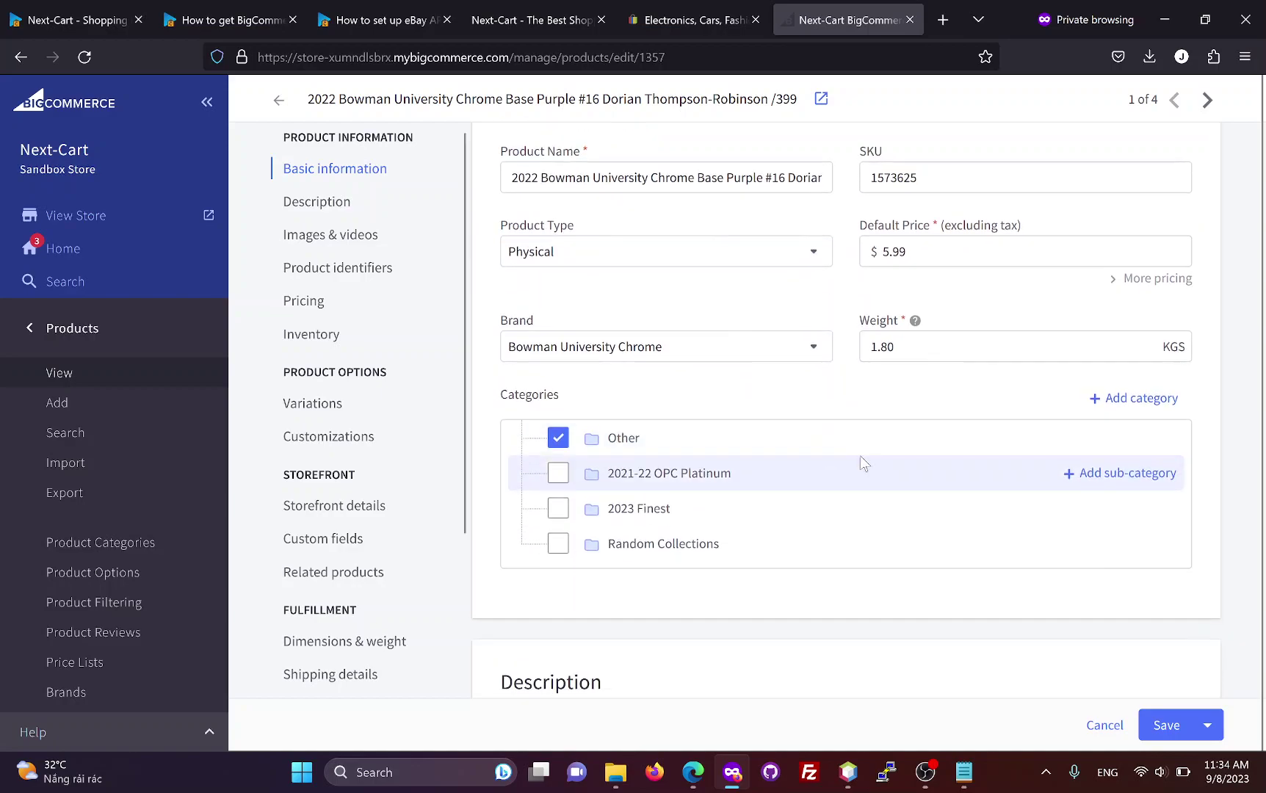
{"action": "scroll", "coordinate": [758, 501], "scroll_direction": "down", "scroll_amount": 5}
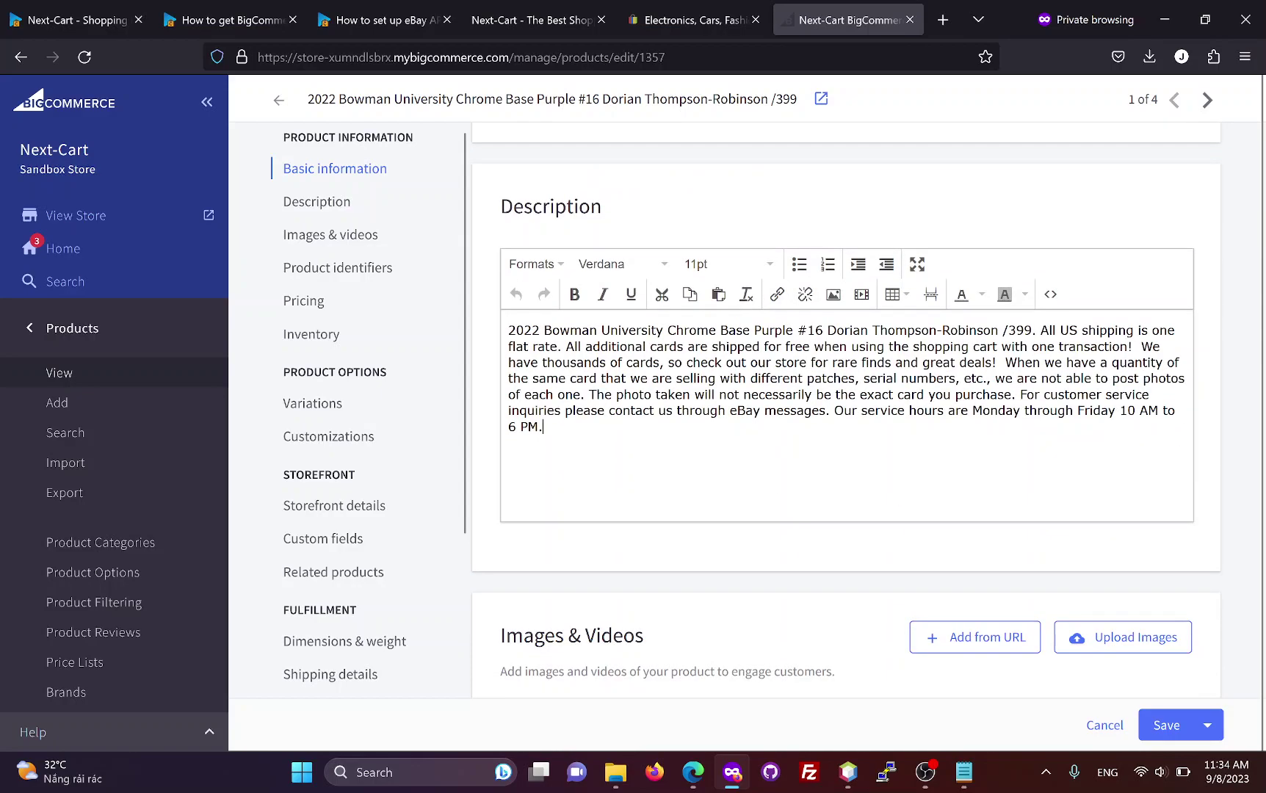
Step: Examine the migrated product's images with their alt texts and its product identifiers
{"action": "scroll", "coordinate": [787, 430], "scroll_direction": "down", "scroll_amount": 3}
{"action": "left_click", "coordinate": [733, 427]}
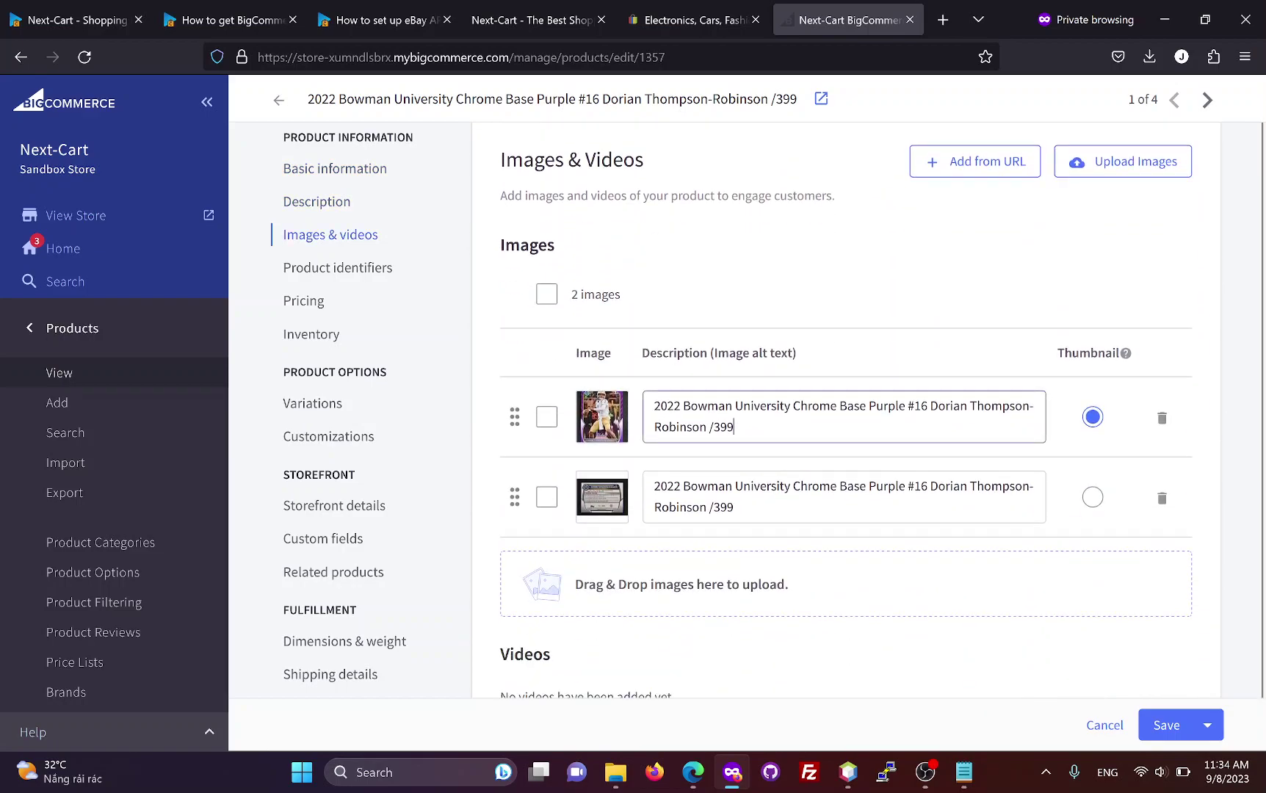
{"action": "left_click", "coordinate": [735, 507]}
{"action": "scroll", "coordinate": [789, 452], "scroll_direction": "down", "scroll_amount": 4}
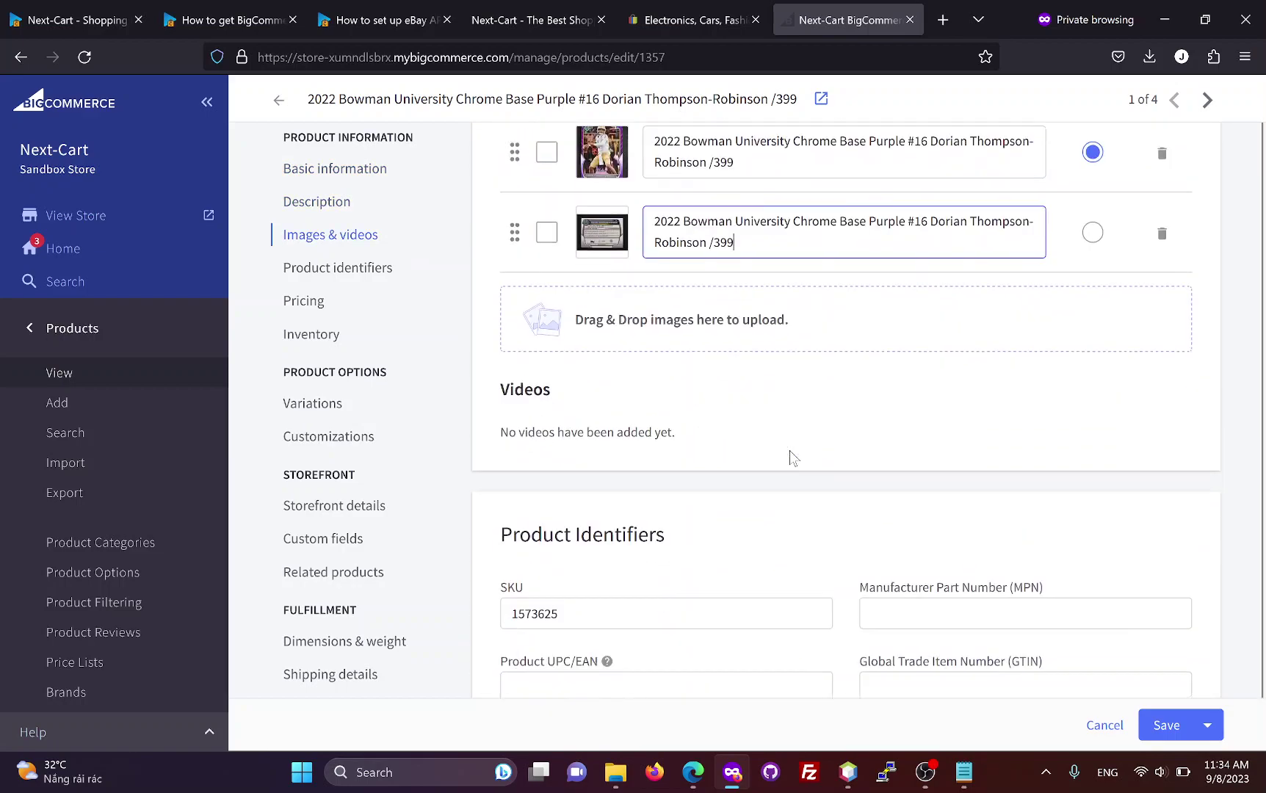
{"action": "scroll", "coordinate": [789, 455], "scroll_direction": "down", "scroll_amount": 2}
{"action": "scroll", "coordinate": [717, 397], "scroll_direction": "down", "scroll_amount": 5}
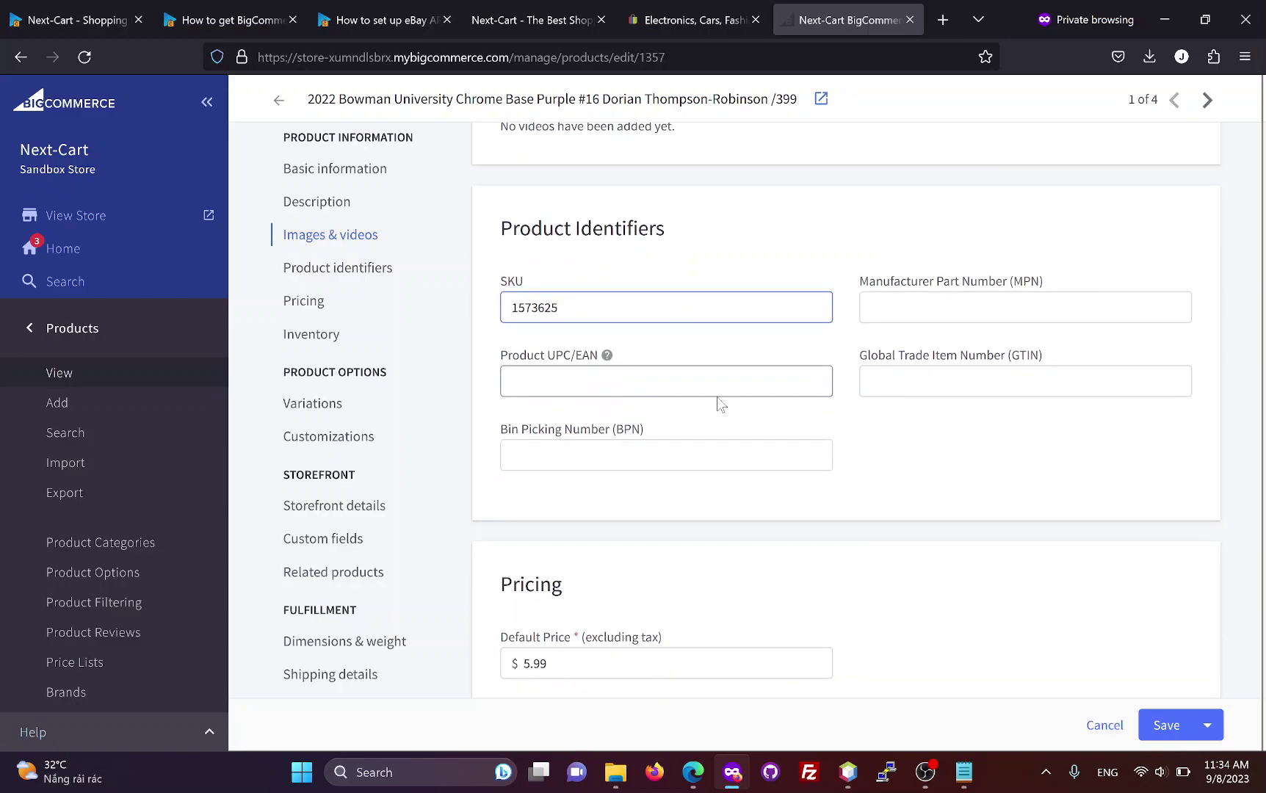
Step: Examine the migrated product's pricing, inventory, storefront details and custom fields
{"action": "scroll", "coordinate": [721, 420], "scroll_direction": "down", "scroll_amount": 6}
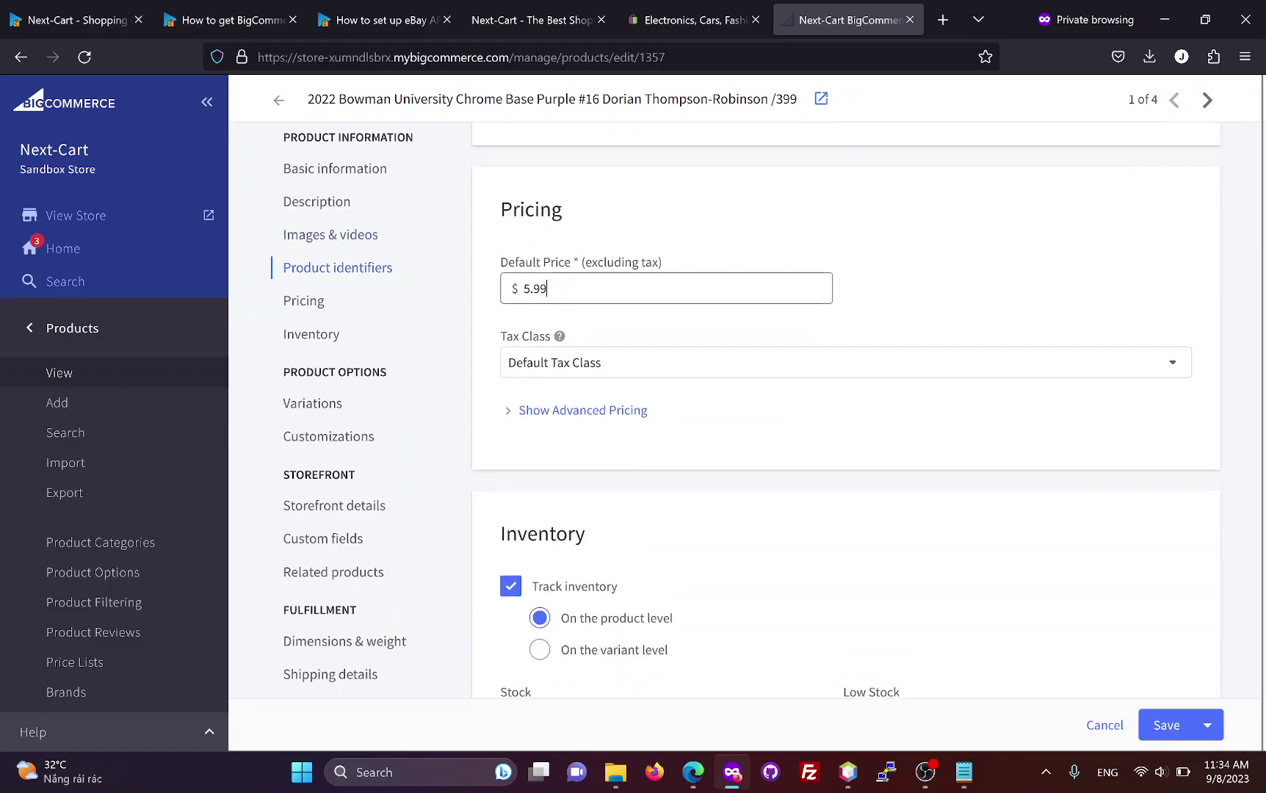
{"action": "scroll", "coordinate": [724, 426], "scroll_direction": "down", "scroll_amount": 10}
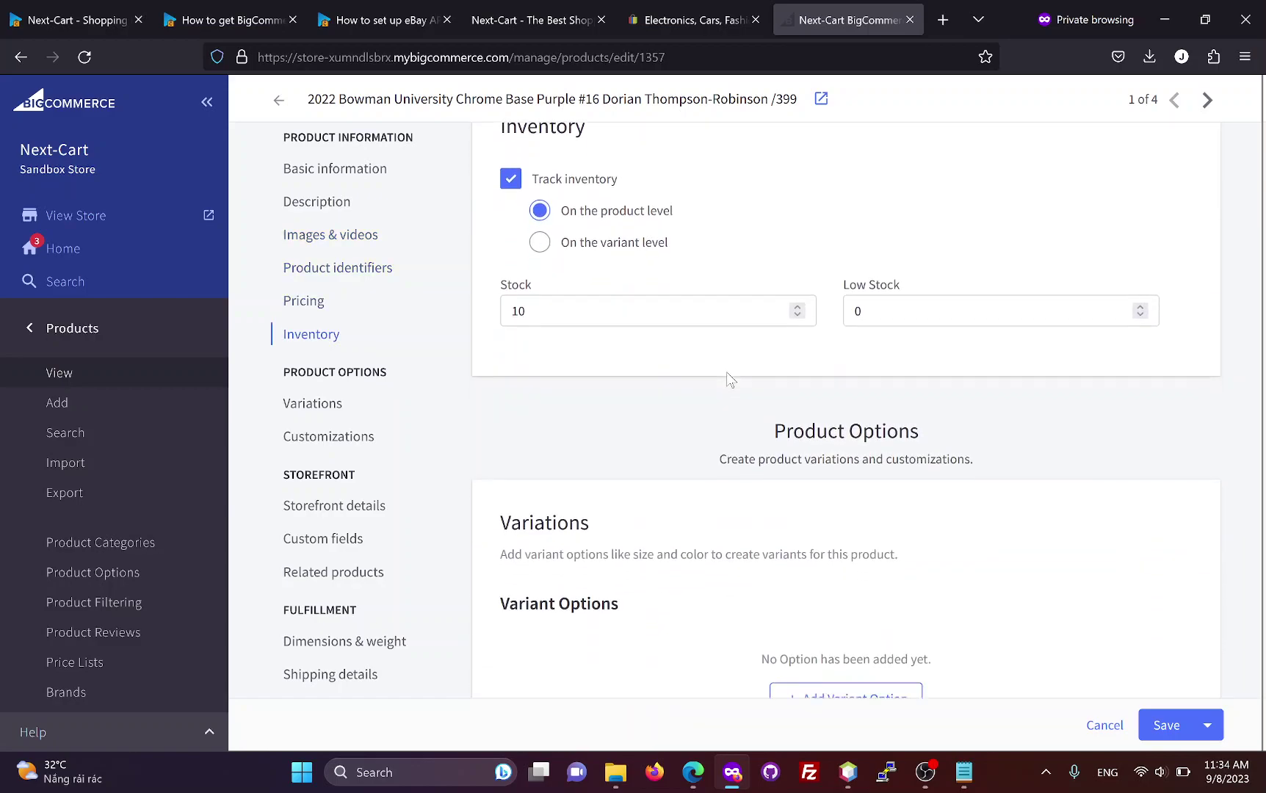
{"action": "scroll", "coordinate": [732, 381], "scroll_direction": "down", "scroll_amount": 7}
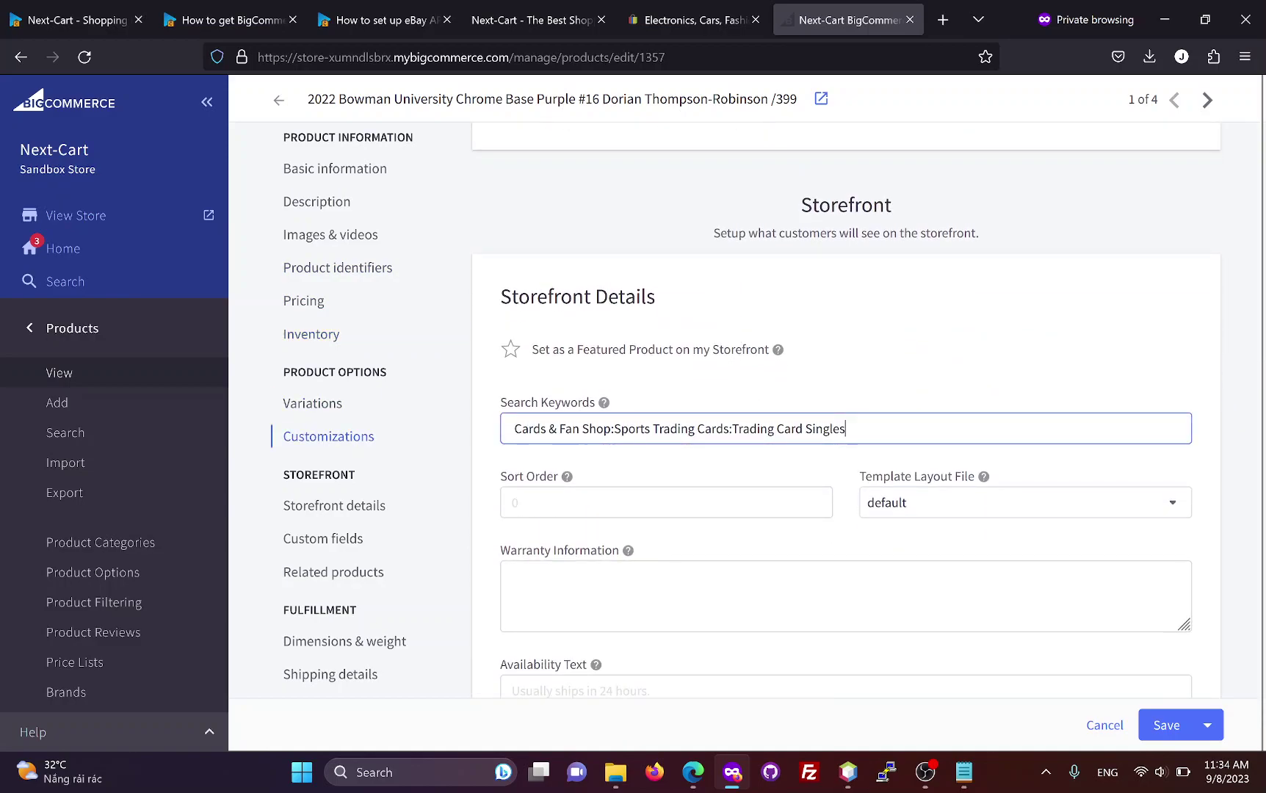
{"action": "scroll", "coordinate": [698, 430], "scroll_direction": "down", "scroll_amount": 11}
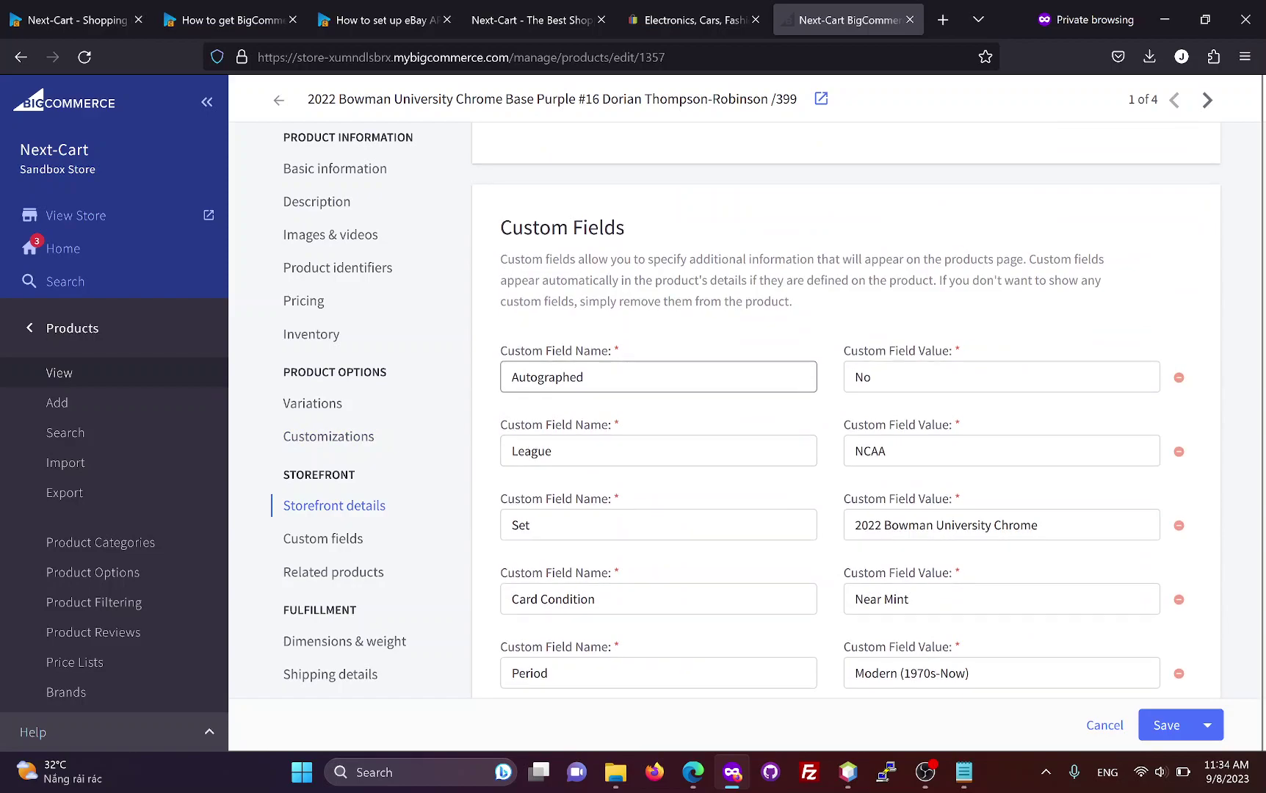
Step: Examine the 2022 Bowman University Chrome product's custom fields from League through Sport, checking each name with its value
{"action": "scroll", "coordinate": [665, 389], "scroll_direction": "down", "scroll_amount": 1}
{"action": "left_click", "coordinate": [646, 357]}
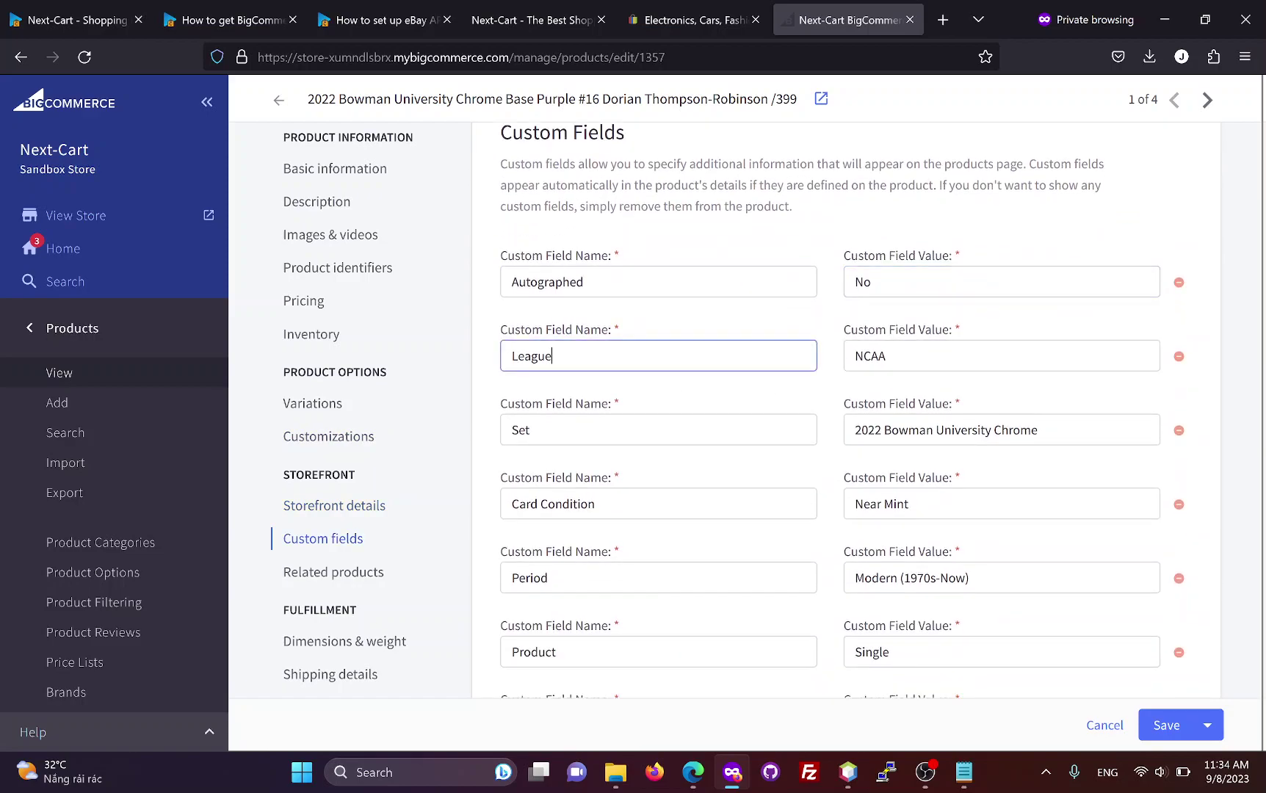
{"action": "scroll", "coordinate": [841, 411], "scroll_direction": "down", "scroll_amount": 1}
{"action": "left_click", "coordinate": [530, 334]}
{"action": "left_click", "coordinate": [1038, 334]}
{"action": "left_click", "coordinate": [596, 409]}
{"action": "left_click", "coordinate": [955, 409]}
{"action": "scroll", "coordinate": [833, 409], "scroll_direction": "down", "scroll_amount": 1}
{"action": "left_click", "coordinate": [573, 387]}
{"action": "left_click", "coordinate": [954, 386]}
{"action": "left_click", "coordinate": [573, 461]}
{"action": "left_click", "coordinate": [954, 461]}
{"action": "scroll", "coordinate": [884, 465], "scroll_direction": "down", "scroll_amount": 1}
{"action": "left_click", "coordinate": [587, 440]}
{"action": "left_click", "coordinate": [954, 440]}
{"action": "left_click", "coordinate": [587, 514]}
{"action": "left_click", "coordinate": [954, 514]}
{"action": "scroll", "coordinate": [954, 507], "scroll_direction": "down", "scroll_amount": 1}
{"action": "left_click", "coordinate": [588, 493]}
{"action": "left_click", "coordinate": [954, 493]}
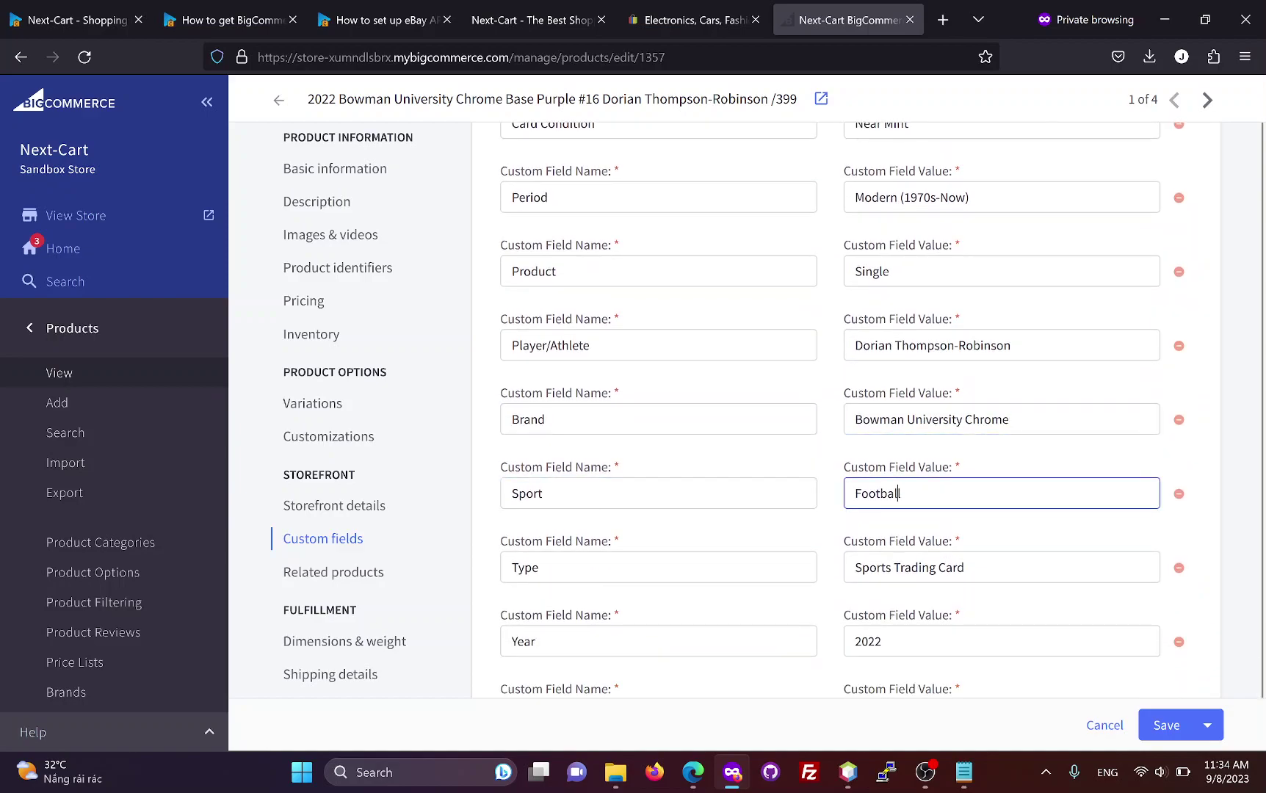
Step: Examine the product's remaining custom fields from Type through Season
{"action": "scroll", "coordinate": [740, 512], "scroll_direction": "down", "scroll_amount": 1}
{"action": "left_click", "coordinate": [661, 472]}
{"action": "scroll", "coordinate": [813, 479], "scroll_direction": "down", "scroll_amount": 2}
{"action": "left_click", "coordinate": [962, 281]}
{"action": "left_click", "coordinate": [658, 355]}
{"action": "scroll", "coordinate": [657, 355], "scroll_direction": "down", "scroll_amount": 1}
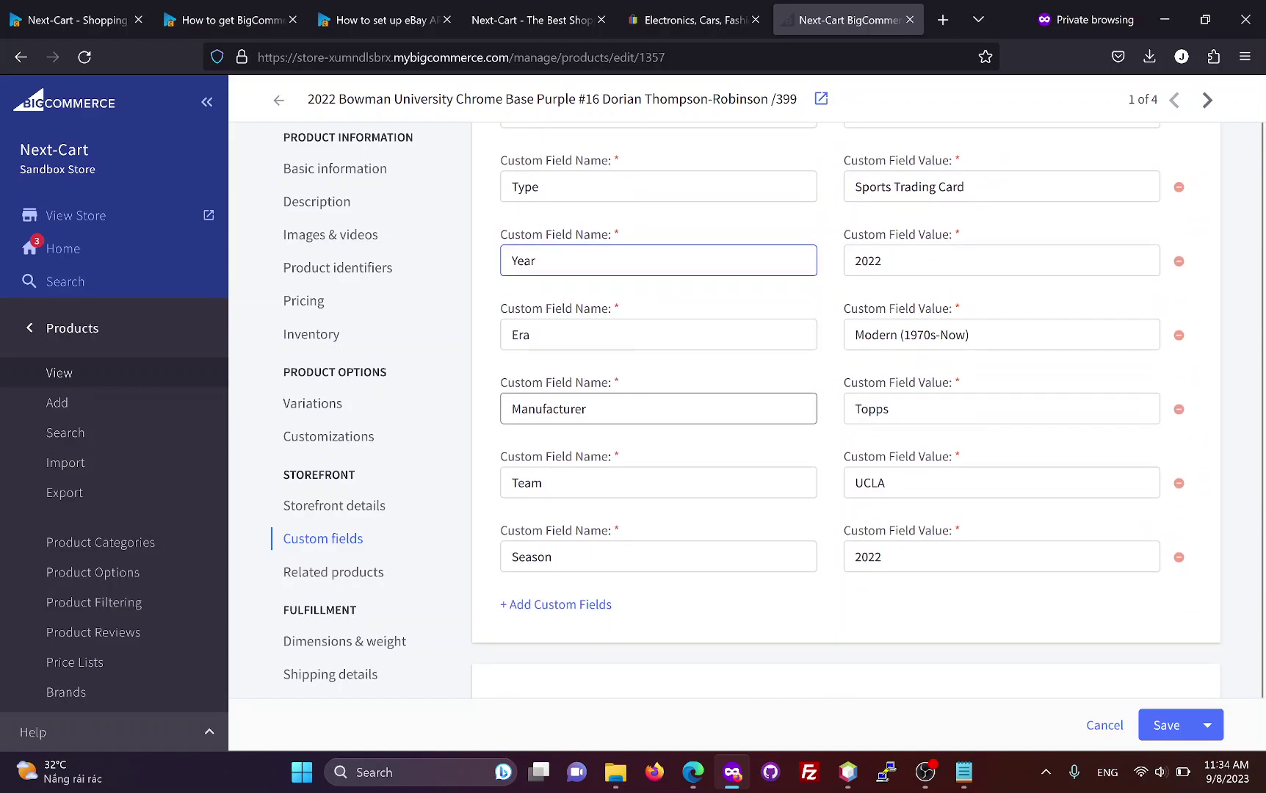
{"action": "left_click", "coordinate": [658, 334]}
{"action": "key", "text": "Tab"}
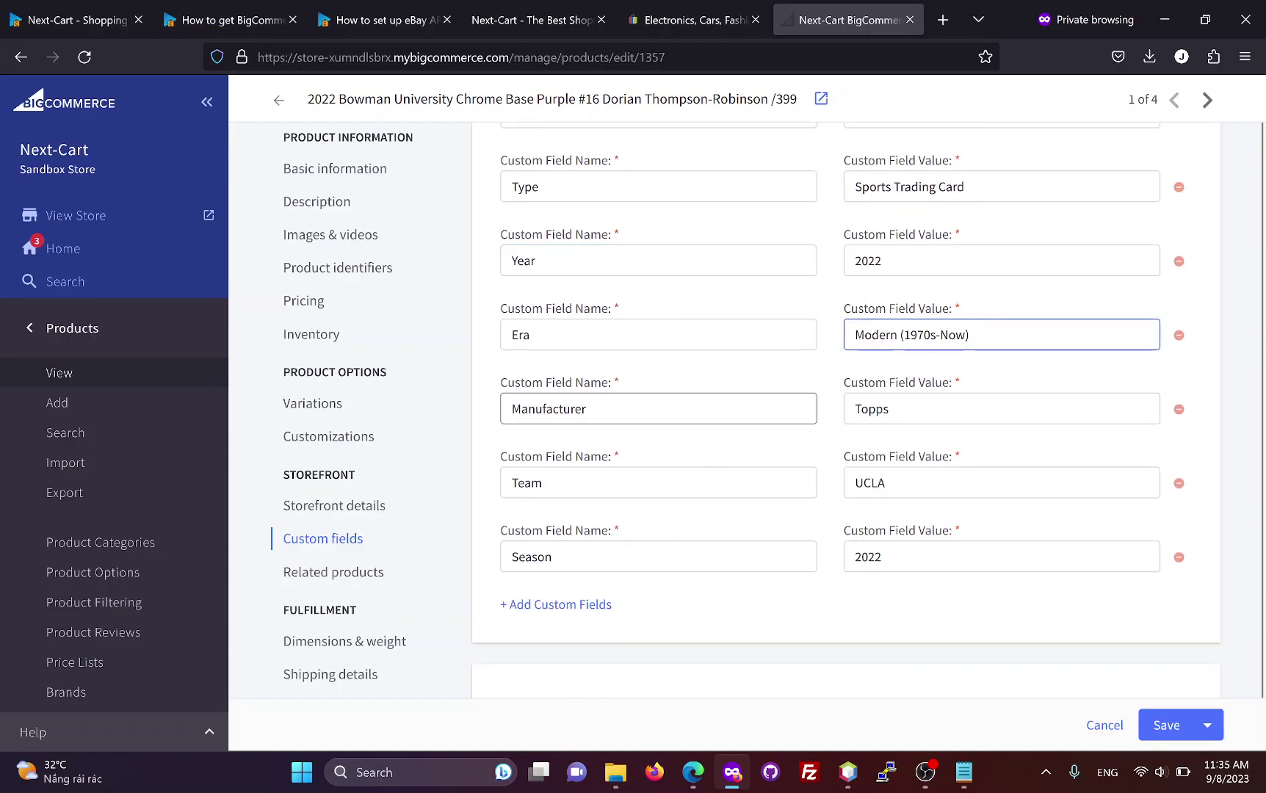
{"action": "key", "text": "Tab"}
{"action": "key", "text": "Tab"}
{"action": "key", "text": "Tab"}
{"action": "key", "text": "Tab"}
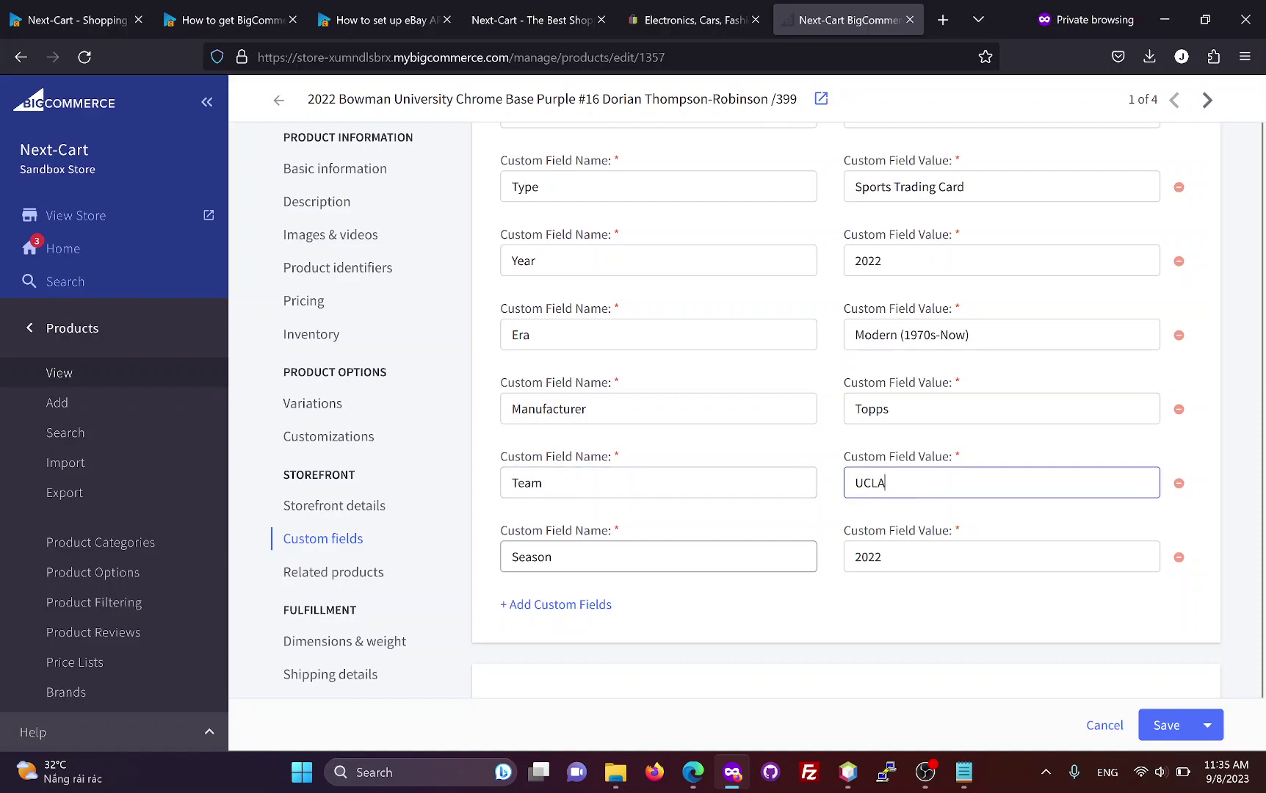
{"action": "scroll", "coordinate": [825, 559], "scroll_direction": "down", "scroll_amount": 1}
{"action": "key", "text": "Tab"}
Step: Examine the product's related products, dimensions and weight, shipping, purchasability, SEO and Open Graph sharing settings
{"action": "scroll", "coordinate": [752, 519], "scroll_direction": "down", "scroll_amount": 6}
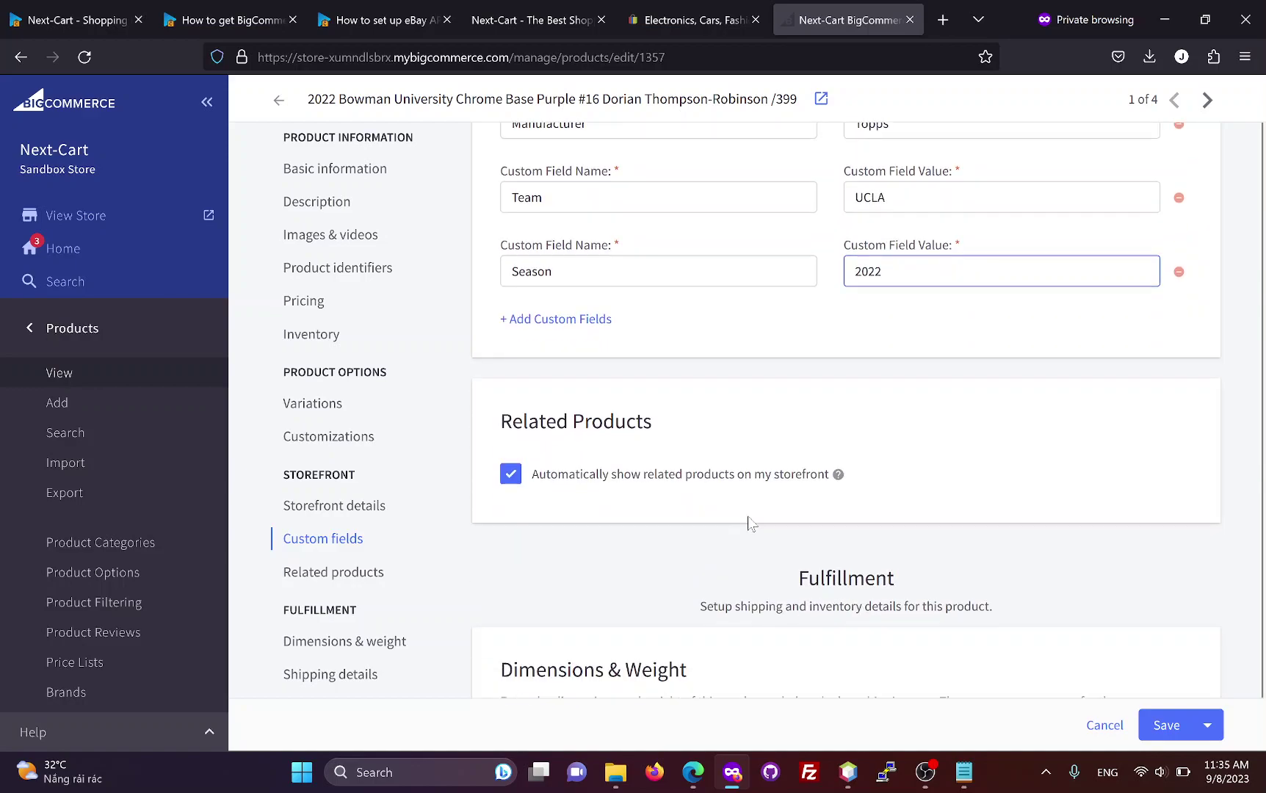
{"action": "key", "text": "Tab"}
{"action": "key", "text": "Tab"}
{"action": "key", "text": "Tab"}
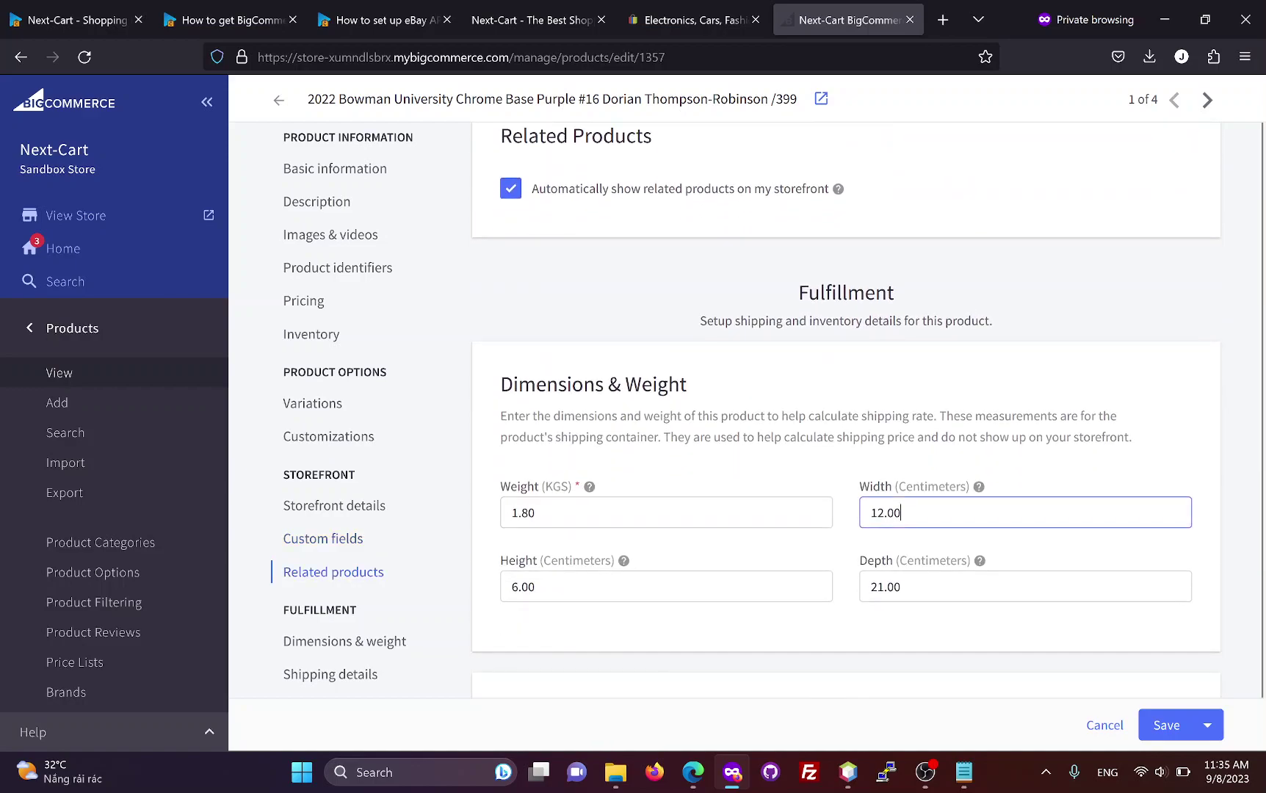
{"action": "scroll", "coordinate": [762, 563], "scroll_direction": "down", "scroll_amount": 4}
{"action": "scroll", "coordinate": [762, 562], "scroll_direction": "down", "scroll_amount": 13}
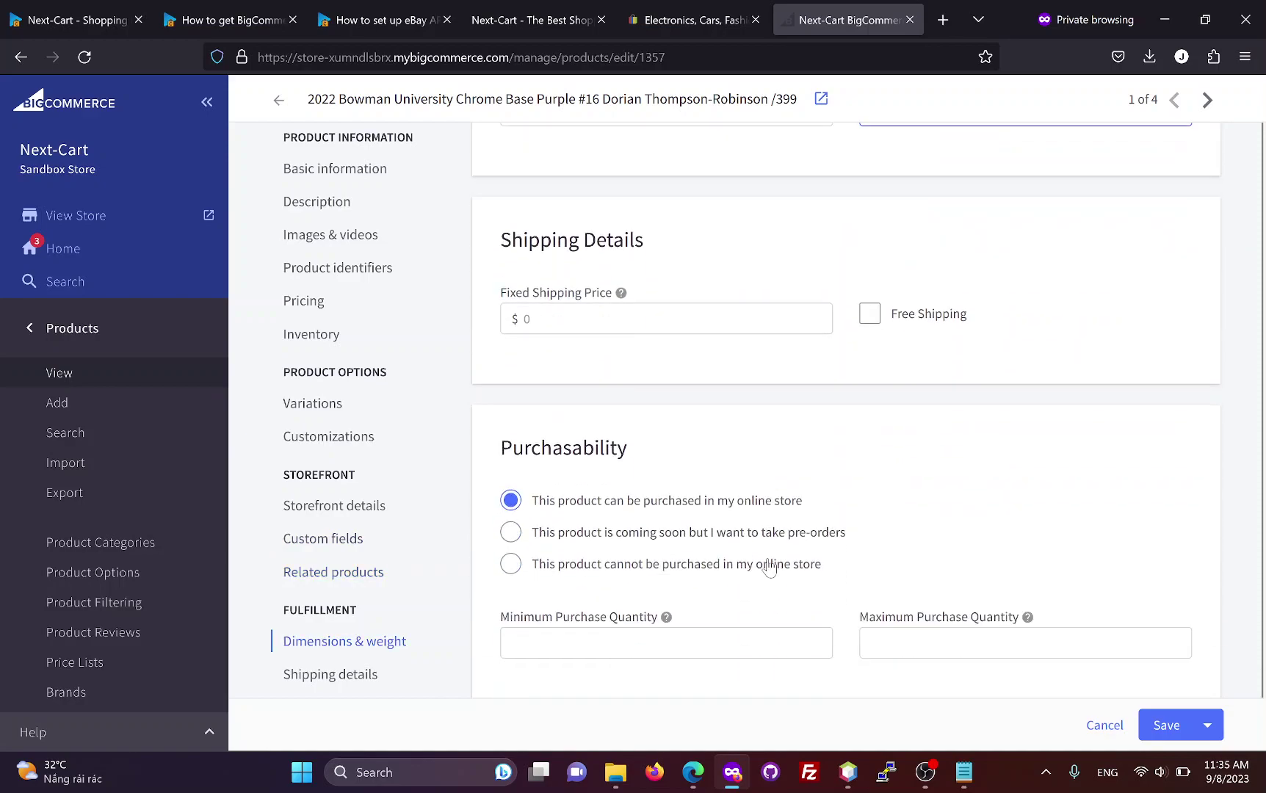
{"action": "scroll", "coordinate": [773, 570], "scroll_direction": "down", "scroll_amount": 5}
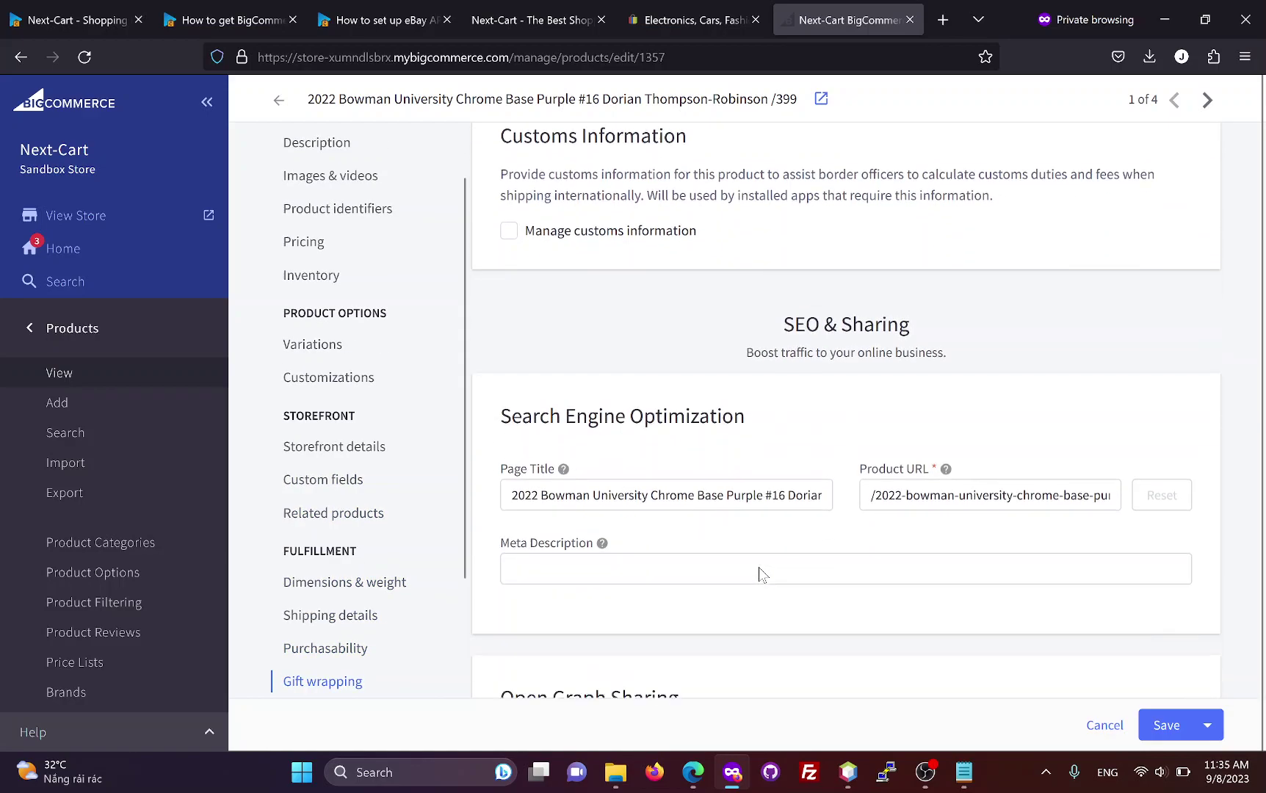
{"action": "scroll", "coordinate": [759, 516], "scroll_direction": "down", "scroll_amount": 7}
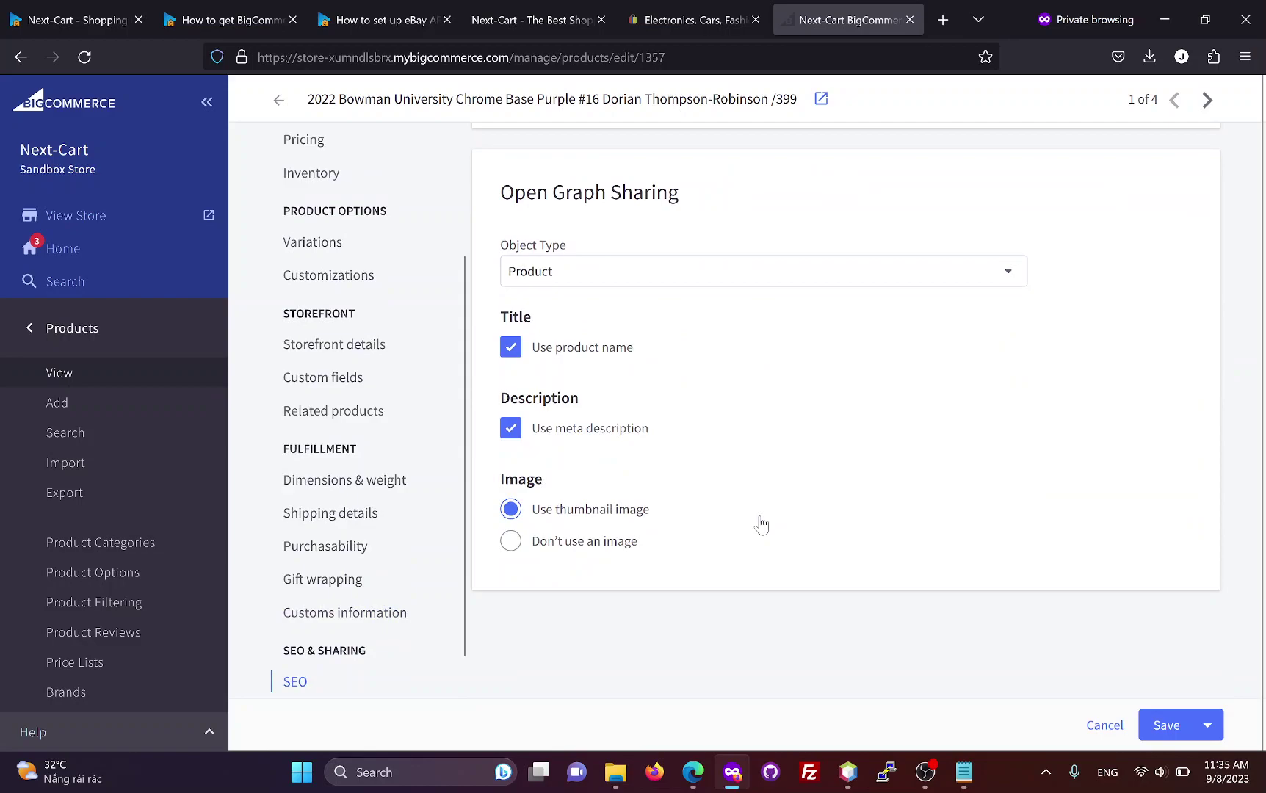
Step: Open the 2023 Finest Base #112 product from the product list and examine its basic information, images, pricing, inventory and options
{"action": "left_click", "coordinate": [278, 102]}
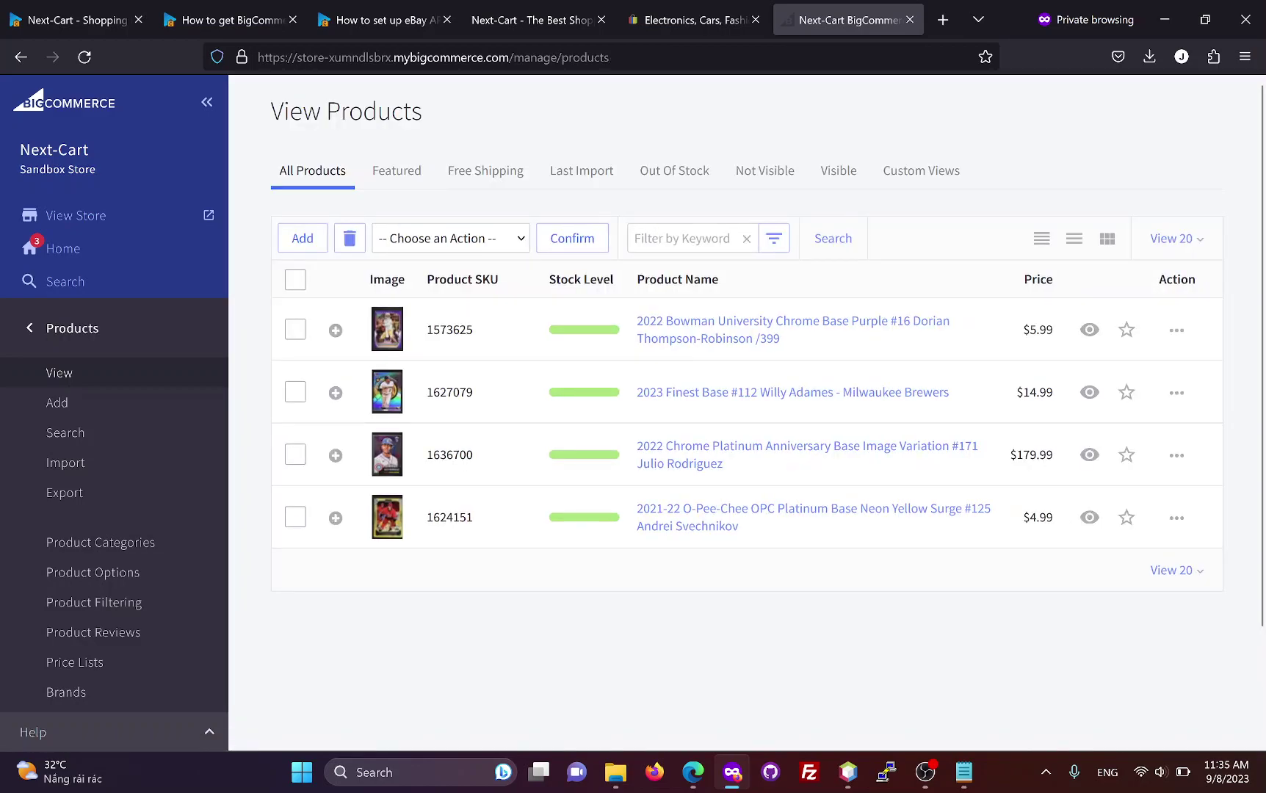
{"action": "left_click", "coordinate": [722, 398]}
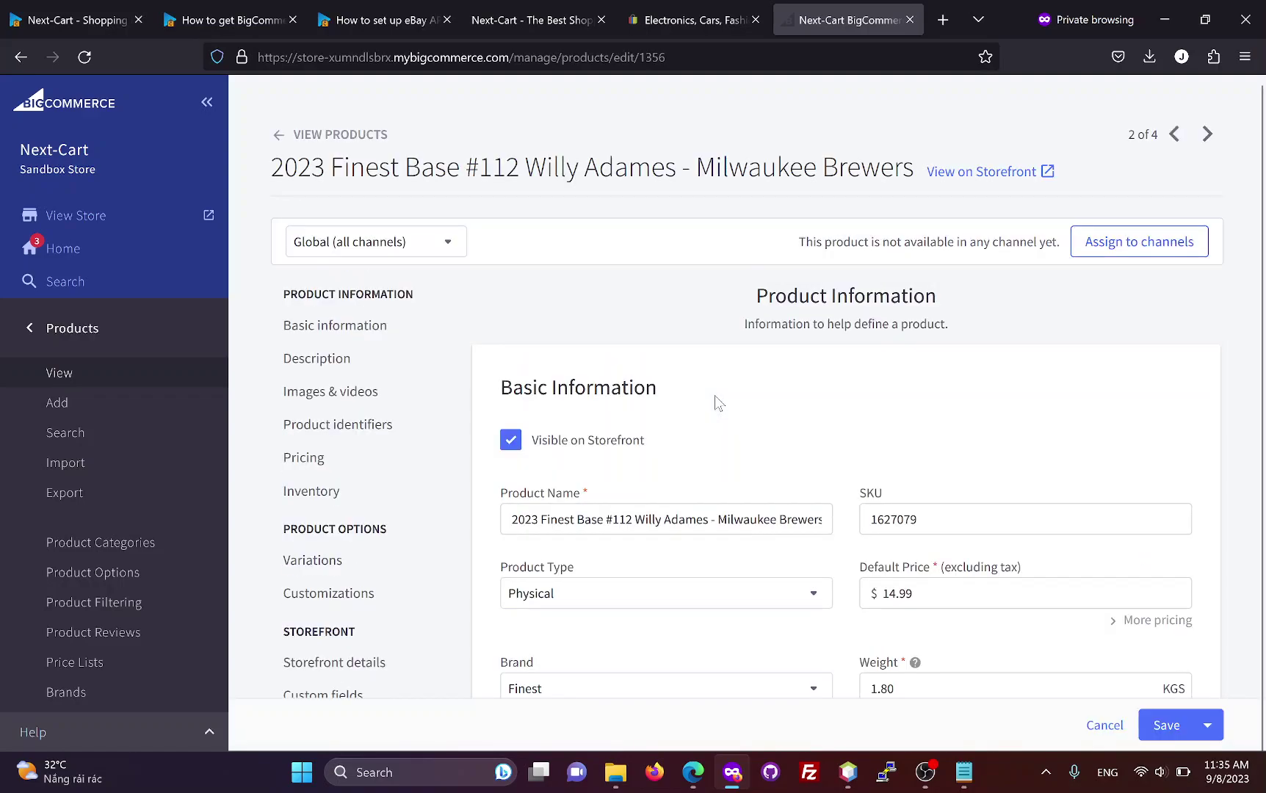
{"action": "scroll", "coordinate": [714, 404], "scroll_direction": "down", "scroll_amount": 1}
{"action": "scroll", "coordinate": [716, 420], "scroll_direction": "down", "scroll_amount": 8}
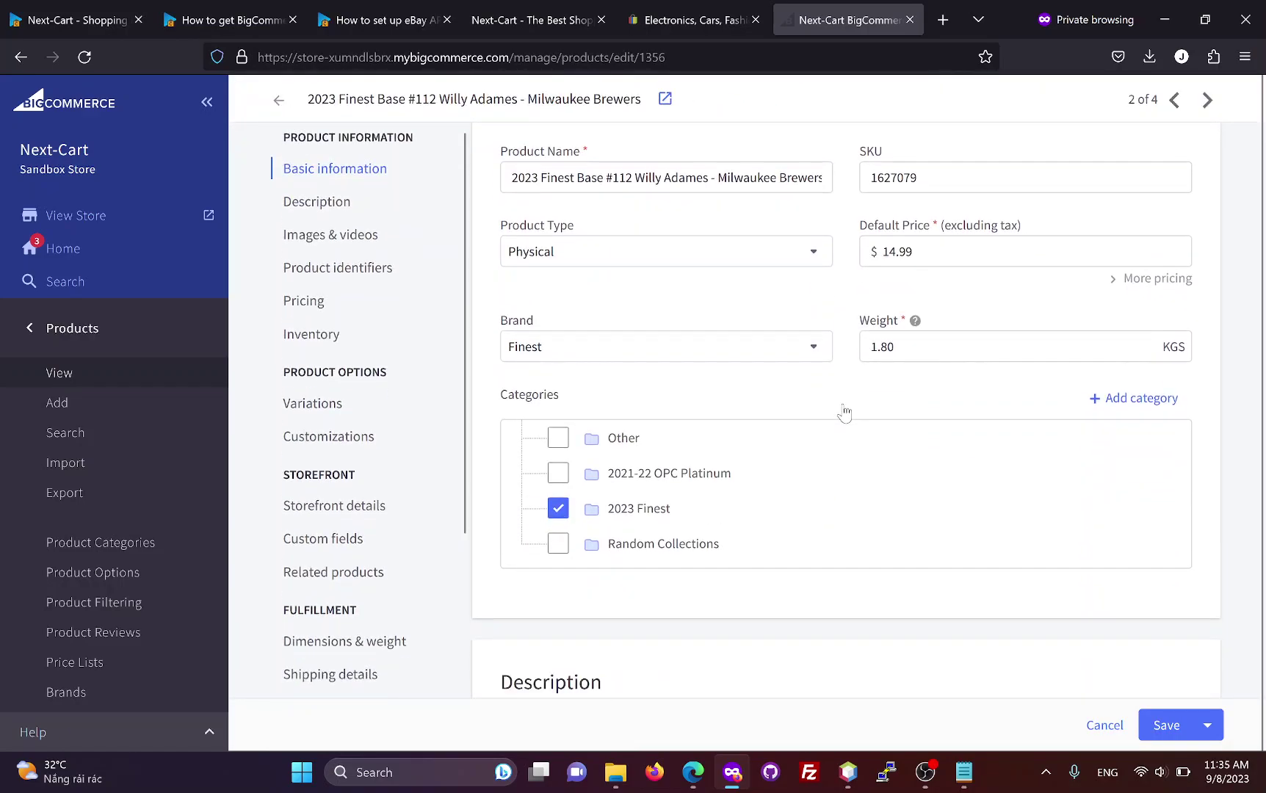
{"action": "scroll", "coordinate": [759, 438], "scroll_direction": "down", "scroll_amount": 10}
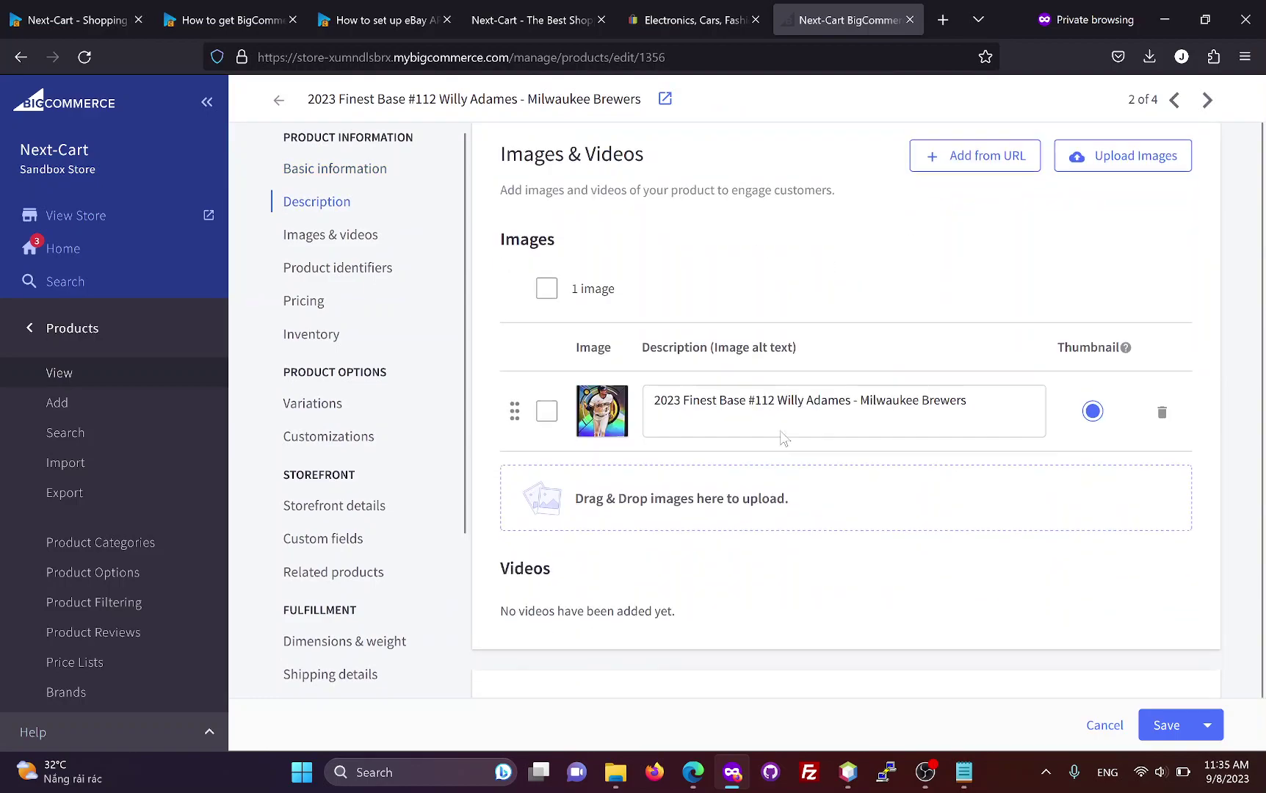
{"action": "scroll", "coordinate": [759, 439], "scroll_direction": "down", "scroll_amount": 12}
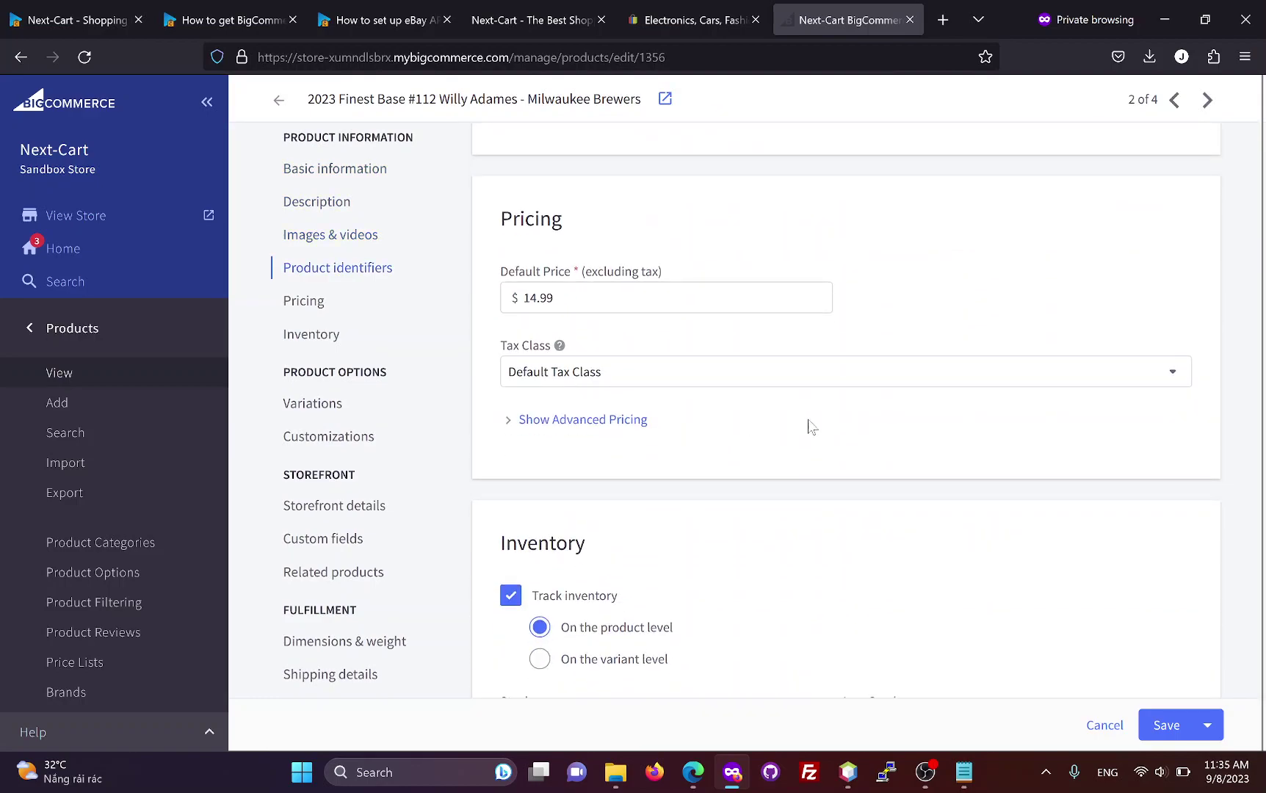
{"action": "scroll", "coordinate": [752, 438], "scroll_direction": "down", "scroll_amount": 12}
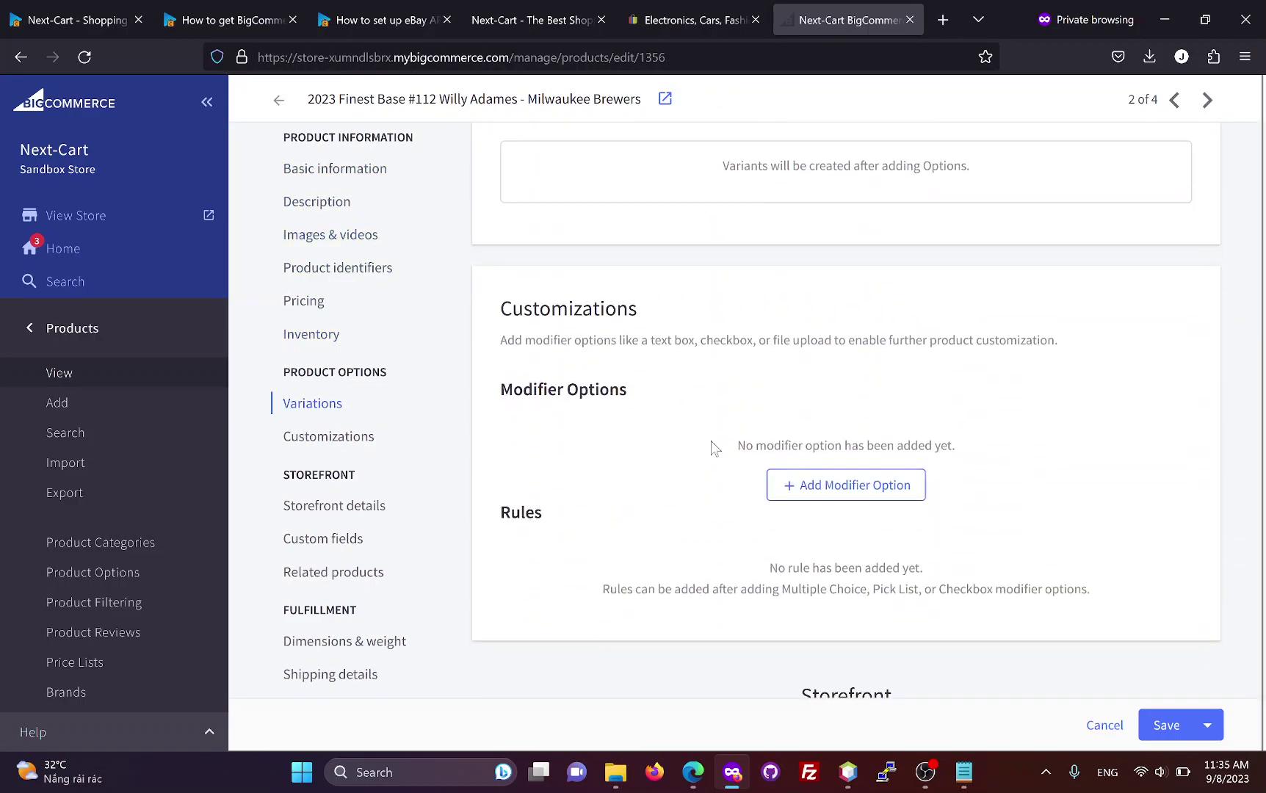
{"action": "scroll", "coordinate": [830, 432], "scroll_direction": "down", "scroll_amount": 10}
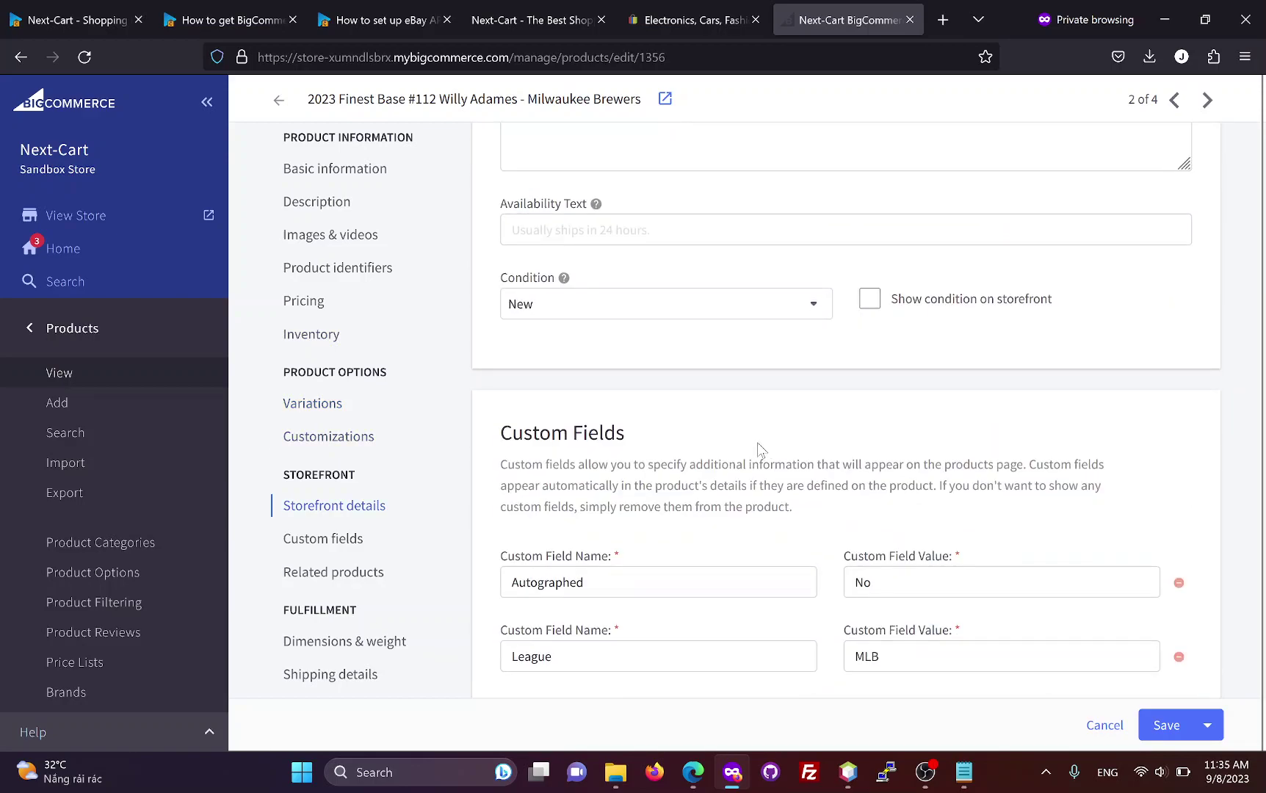
Step: Examine the 2023 Finest Base #112 product's custom fields from Autographed through Season
{"action": "left_click", "coordinate": [752, 406]}
{"action": "scroll", "coordinate": [752, 412], "scroll_direction": "down", "scroll_amount": 3}
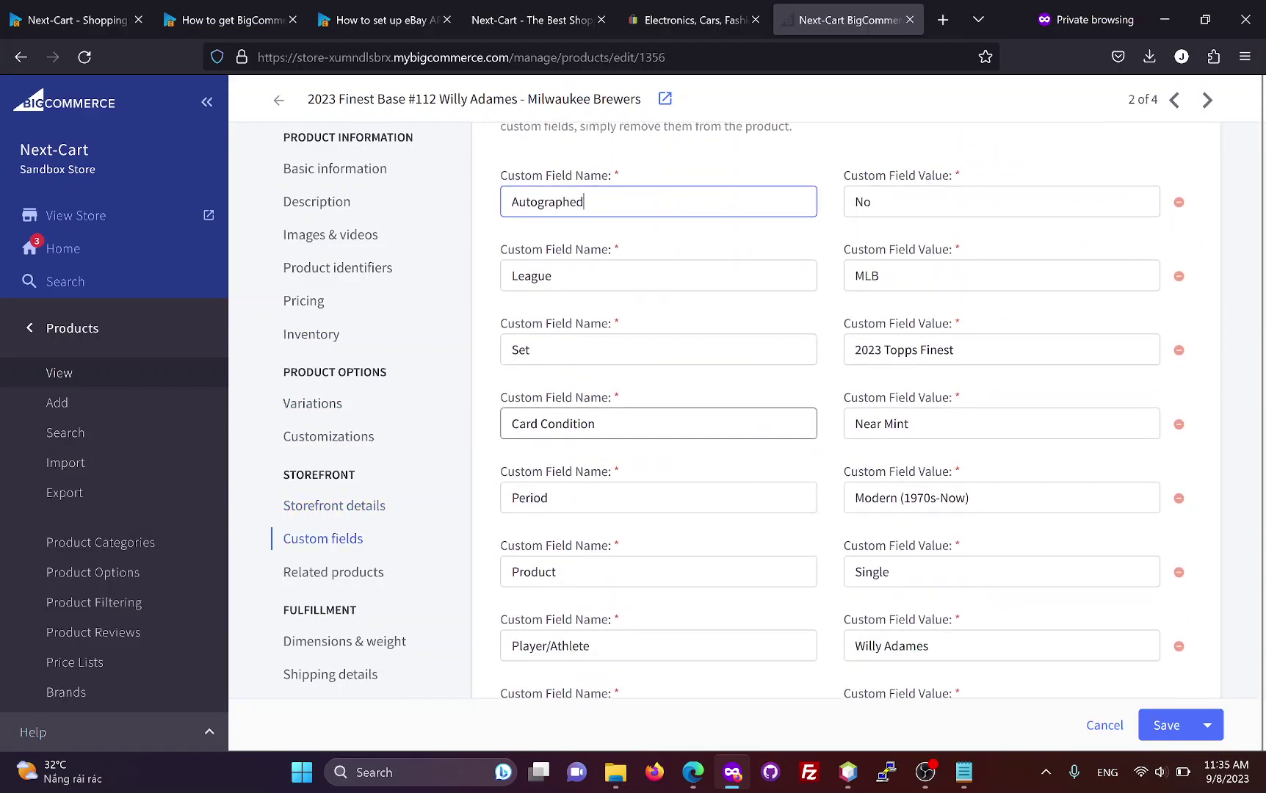
{"action": "left_click", "coordinate": [753, 413]}
{"action": "scroll", "coordinate": [772, 428], "scroll_direction": "down", "scroll_amount": 1}
{"action": "scroll", "coordinate": [756, 440], "scroll_direction": "down", "scroll_amount": 5}
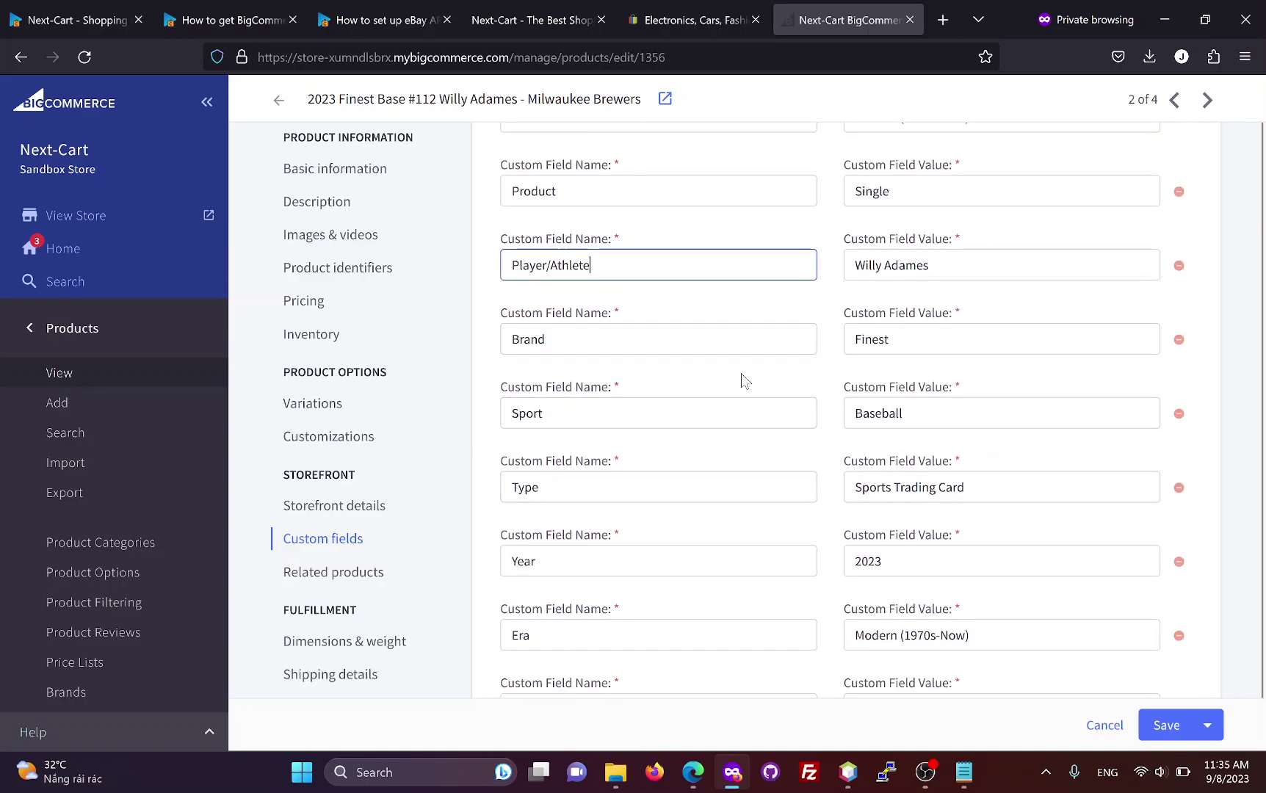
{"action": "scroll", "coordinate": [743, 379], "scroll_direction": "down", "scroll_amount": 4}
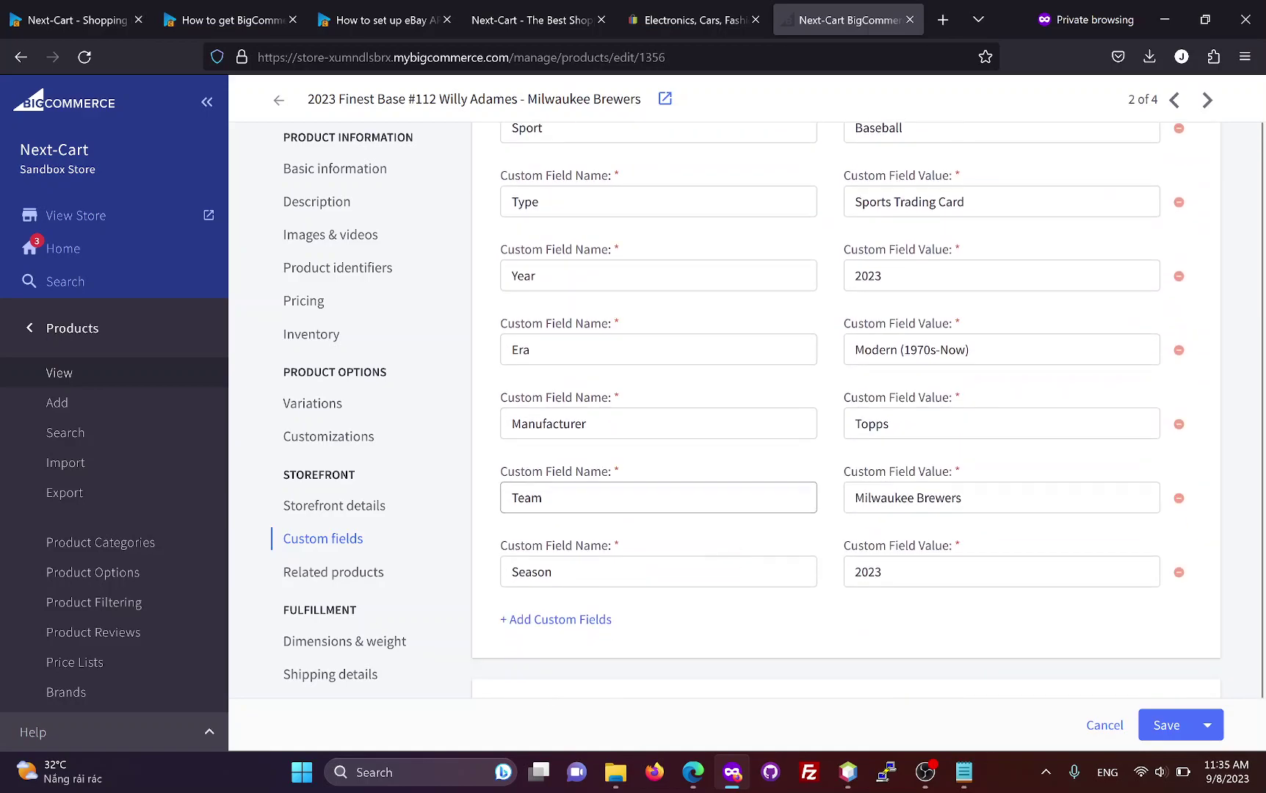
{"action": "scroll", "coordinate": [721, 502], "scroll_direction": "down", "scroll_amount": 11}
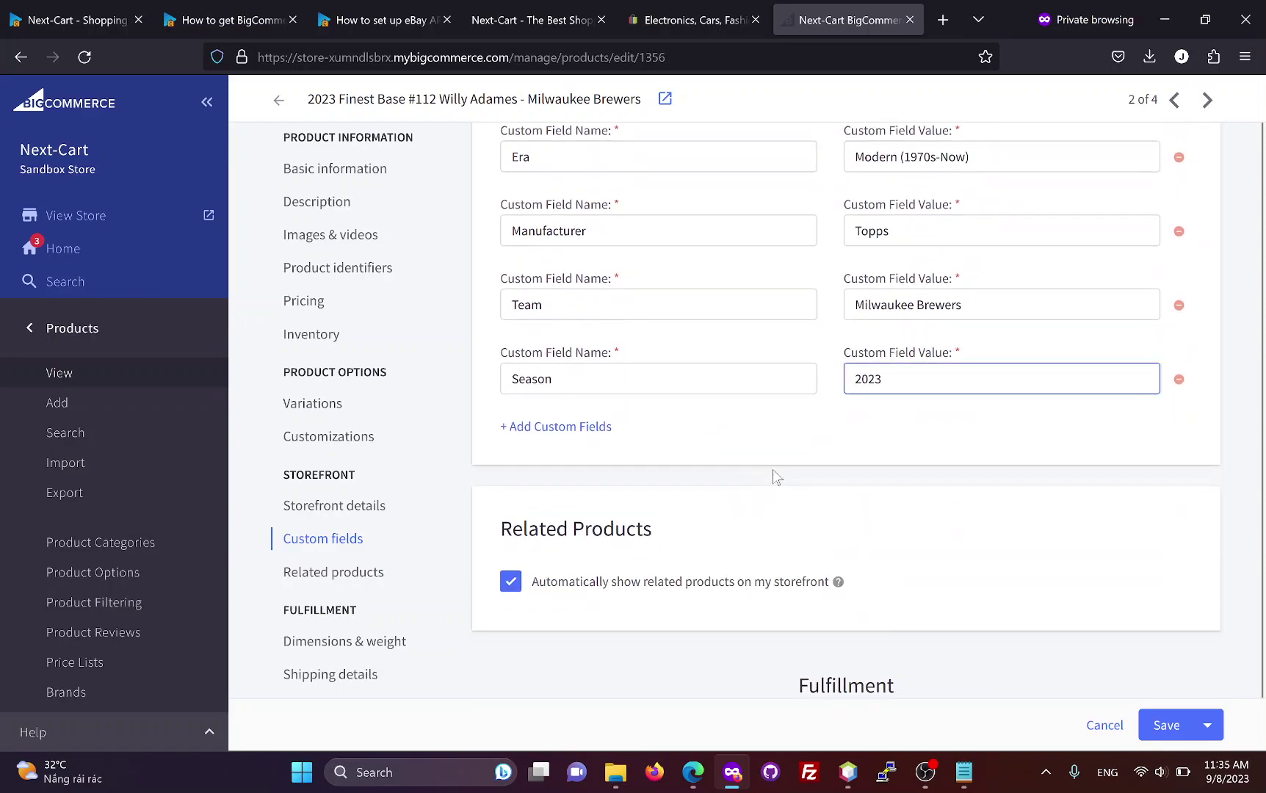
{"action": "left_click", "coordinate": [901, 337]}
Step: Open the 2022 Chrome Platinum Anniversary #171 product from the product list and examine its basic information, images, pricing, inventory and options
{"action": "left_click", "coordinate": [278, 101]}
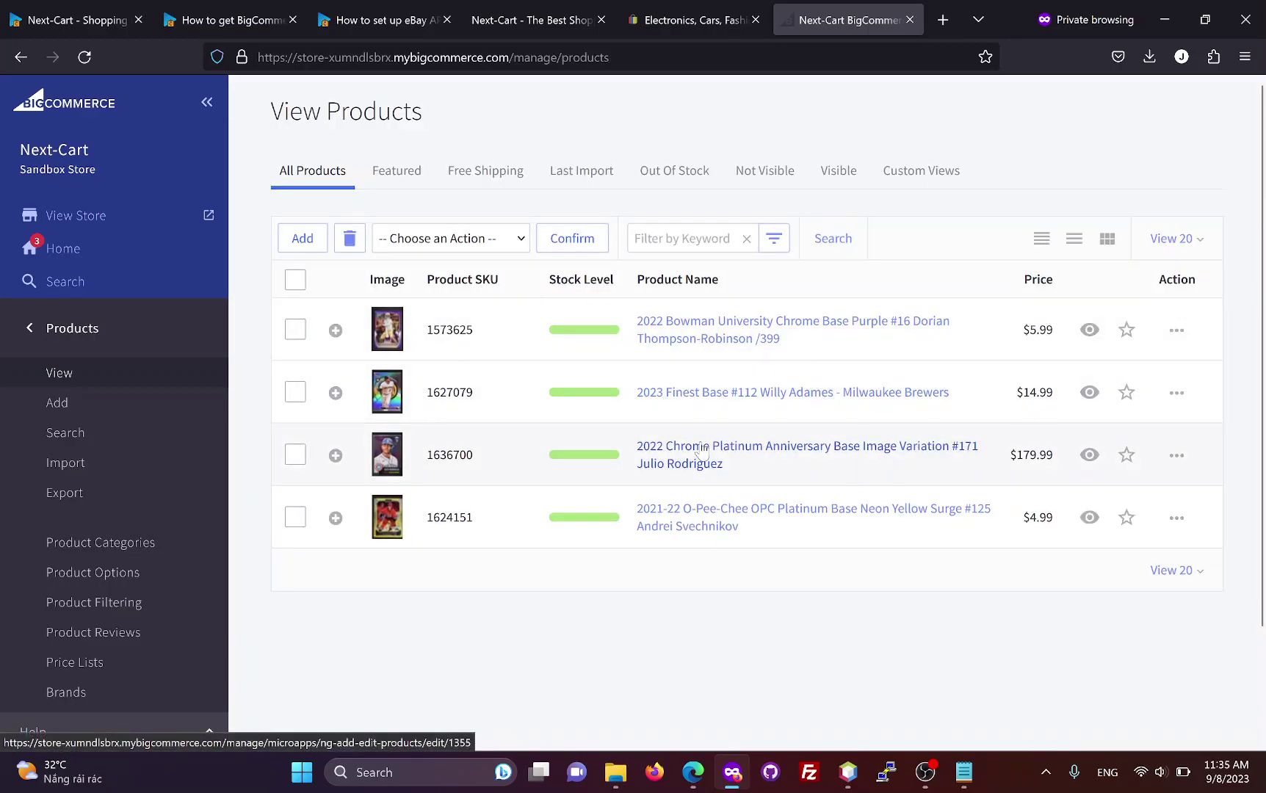
{"action": "left_click", "coordinate": [700, 449]}
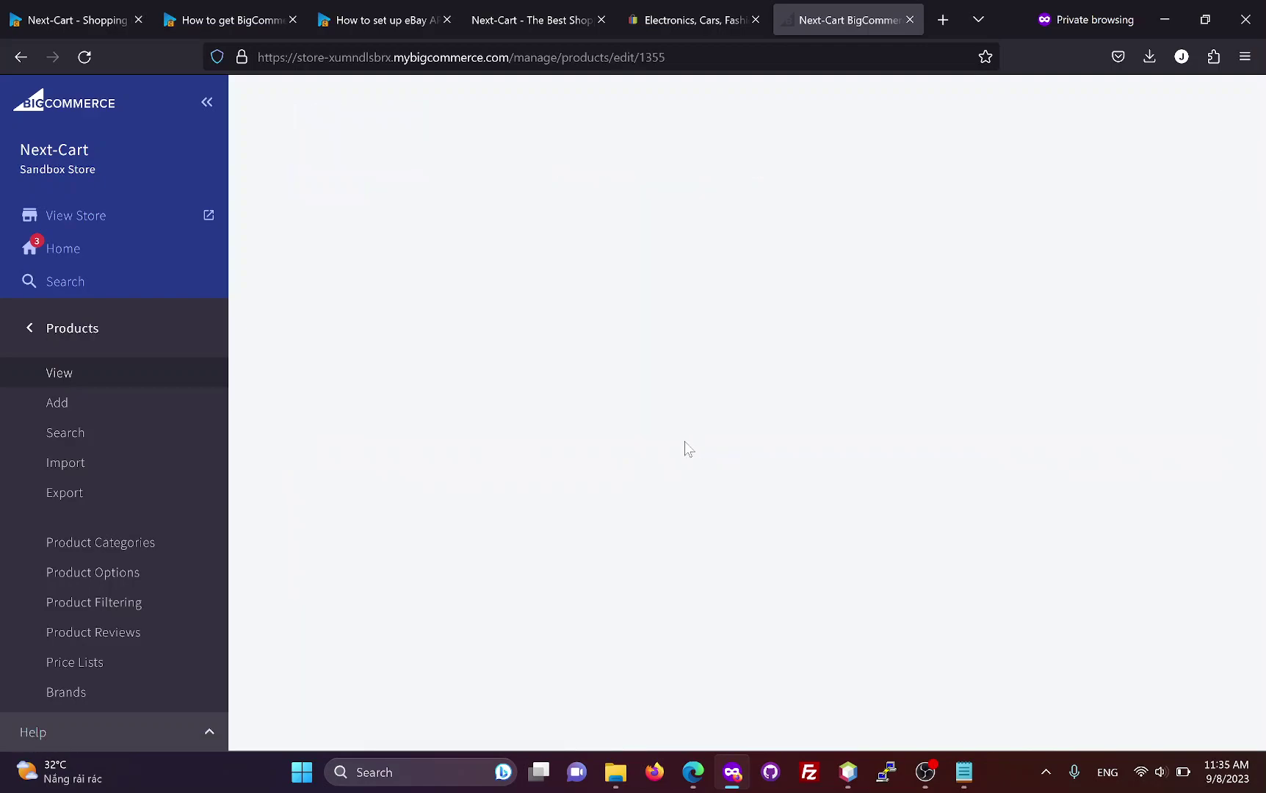
{"action": "scroll", "coordinate": [646, 444], "scroll_direction": "down", "scroll_amount": 3}
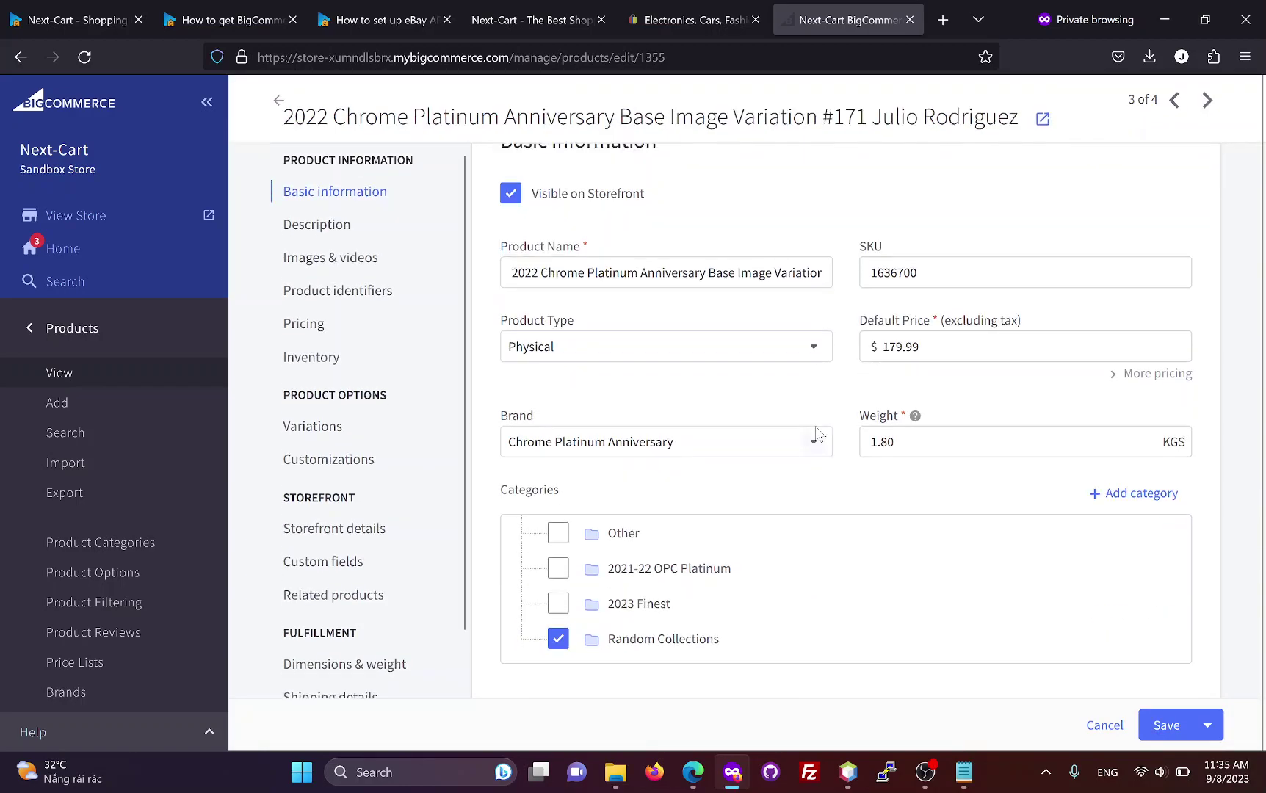
{"action": "scroll", "coordinate": [678, 429], "scroll_direction": "down", "scroll_amount": 7}
{"action": "scroll", "coordinate": [590, 452], "scroll_direction": "down", "scroll_amount": 8}
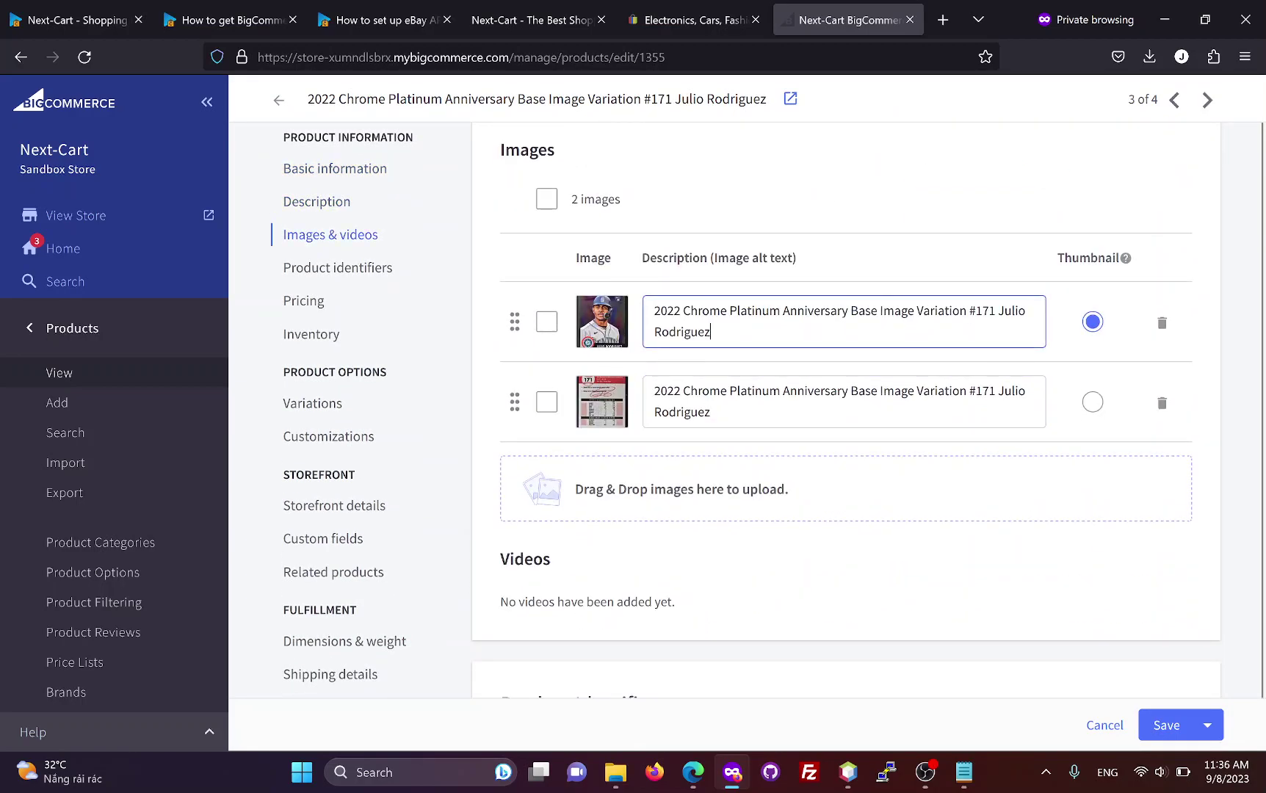
{"action": "scroll", "coordinate": [749, 395], "scroll_direction": "down", "scroll_amount": 10}
{"action": "scroll", "coordinate": [797, 428], "scroll_direction": "down", "scroll_amount": 10}
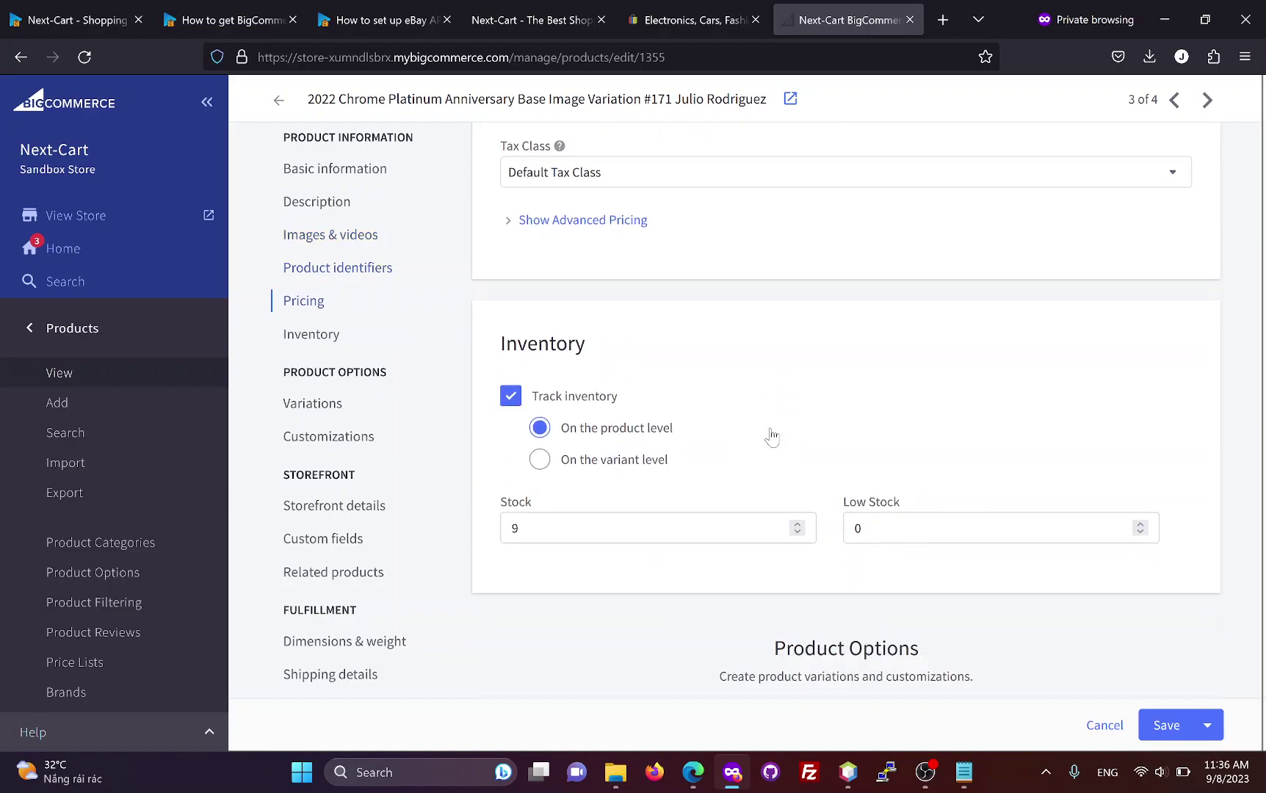
{"action": "scroll", "coordinate": [789, 440], "scroll_direction": "down", "scroll_amount": 10}
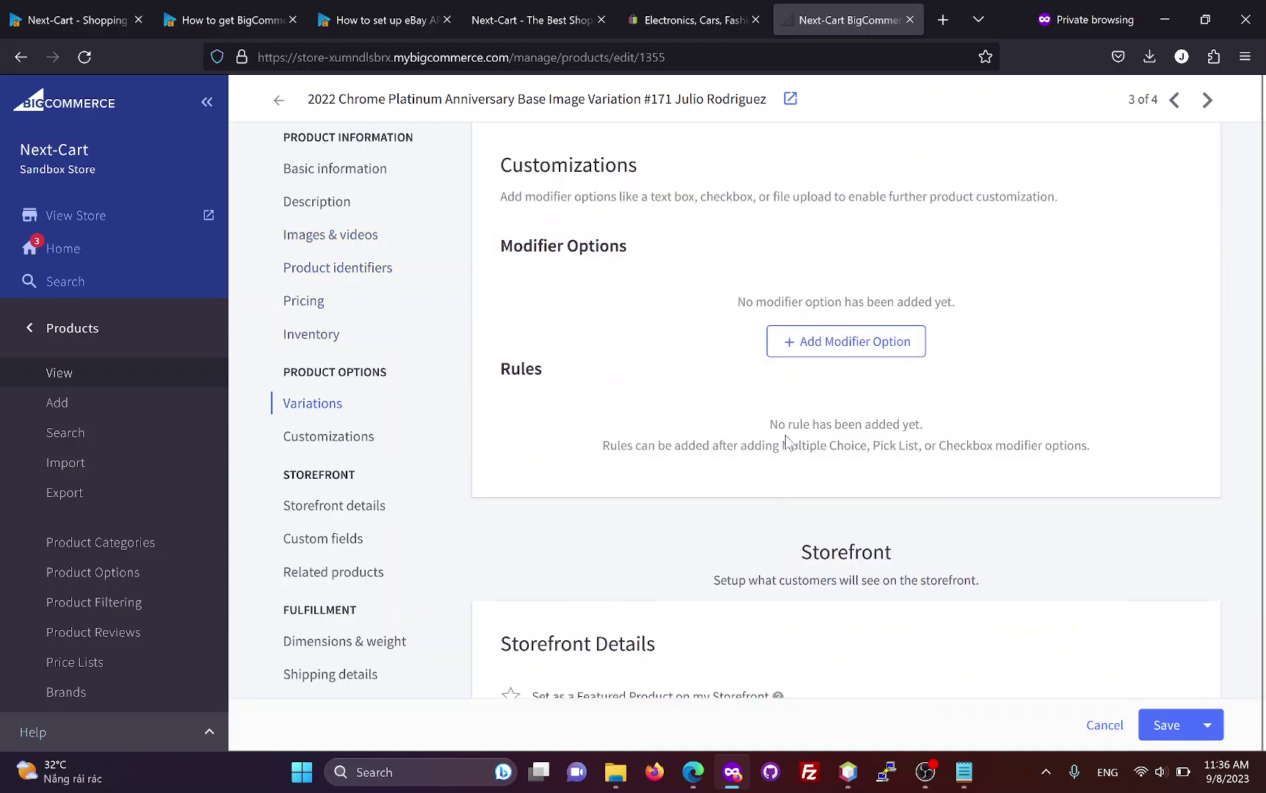
Step: Examine the 2022 Chrome Platinum Anniversary #171 product's custom fields from Autographed through Season
{"action": "scroll", "coordinate": [809, 446], "scroll_direction": "down", "scroll_amount": 3}
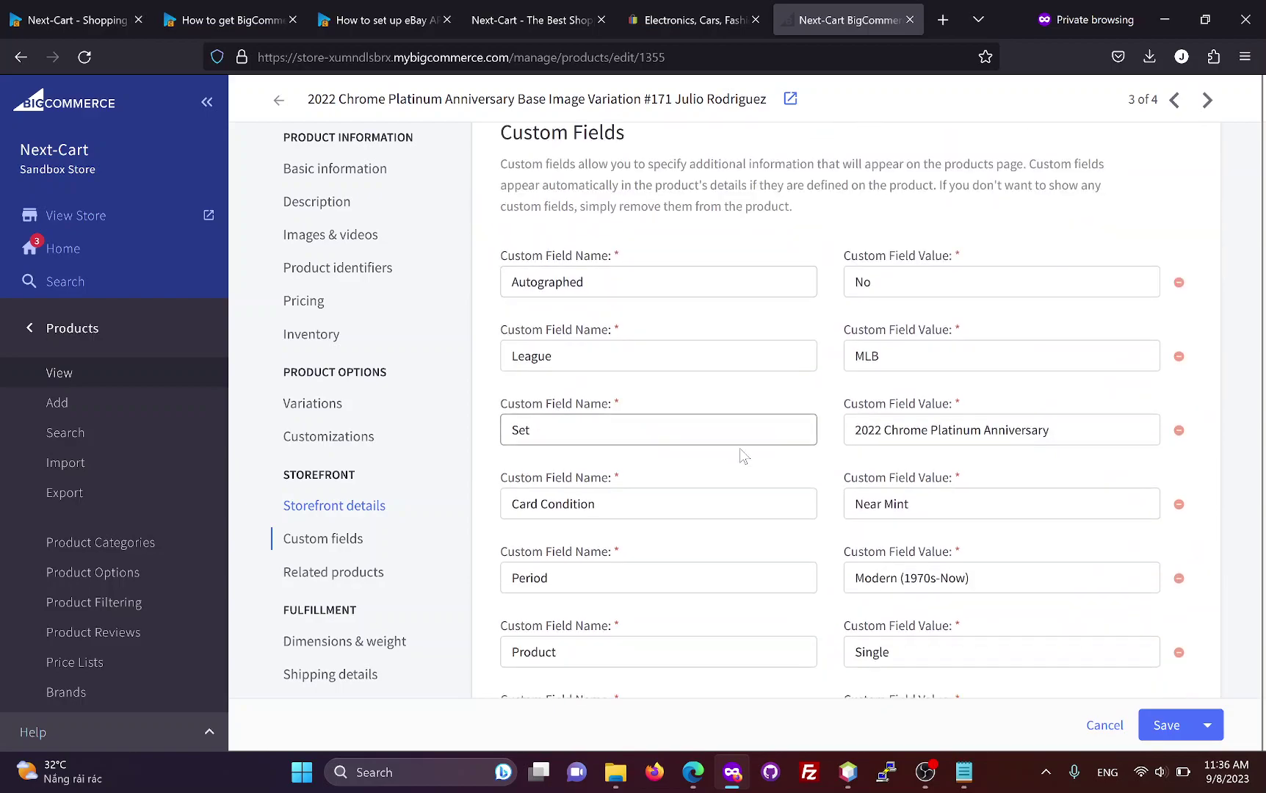
{"action": "left_click", "coordinate": [788, 367]}
{"action": "scroll", "coordinate": [787, 381], "scroll_direction": "down", "scroll_amount": 2}
{"action": "key", "text": "Tab"}
{"action": "key", "text": "Tab"}
{"action": "key", "text": "Tab"}
{"action": "key", "text": "Tab"}
{"action": "key", "text": "Tab"}
{"action": "key", "text": "Tab"}
{"action": "key", "text": "Tab"}
{"action": "key", "text": "Tab"}
{"action": "key", "text": "Tab"}
{"action": "key", "text": "Tab"}
{"action": "key", "text": "Tab"}
{"action": "key", "text": "Tab"}
{"action": "key", "text": "Tab"}
{"action": "key", "text": "Tab"}
{"action": "key", "text": "Tab"}
{"action": "key", "text": "Tab"}
{"action": "key", "text": "Tab"}
{"action": "key", "text": "Tab"}
{"action": "key", "text": "Tab"}
{"action": "key", "text": "Tab"}
{"action": "key", "text": "Tab"}
{"action": "key", "text": "Tab"}
{"action": "key", "text": "Tab"}
{"action": "key", "text": "Tab"}
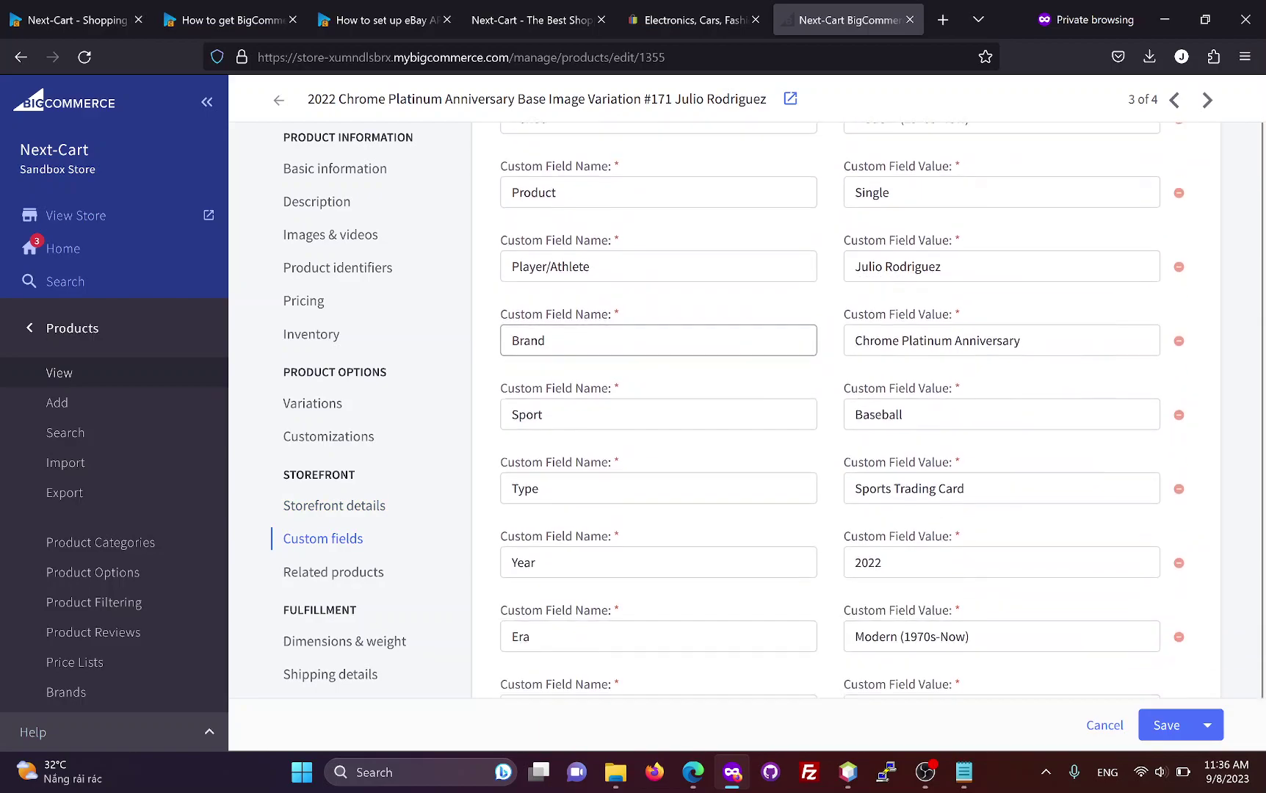
{"action": "key", "text": "Tab"}
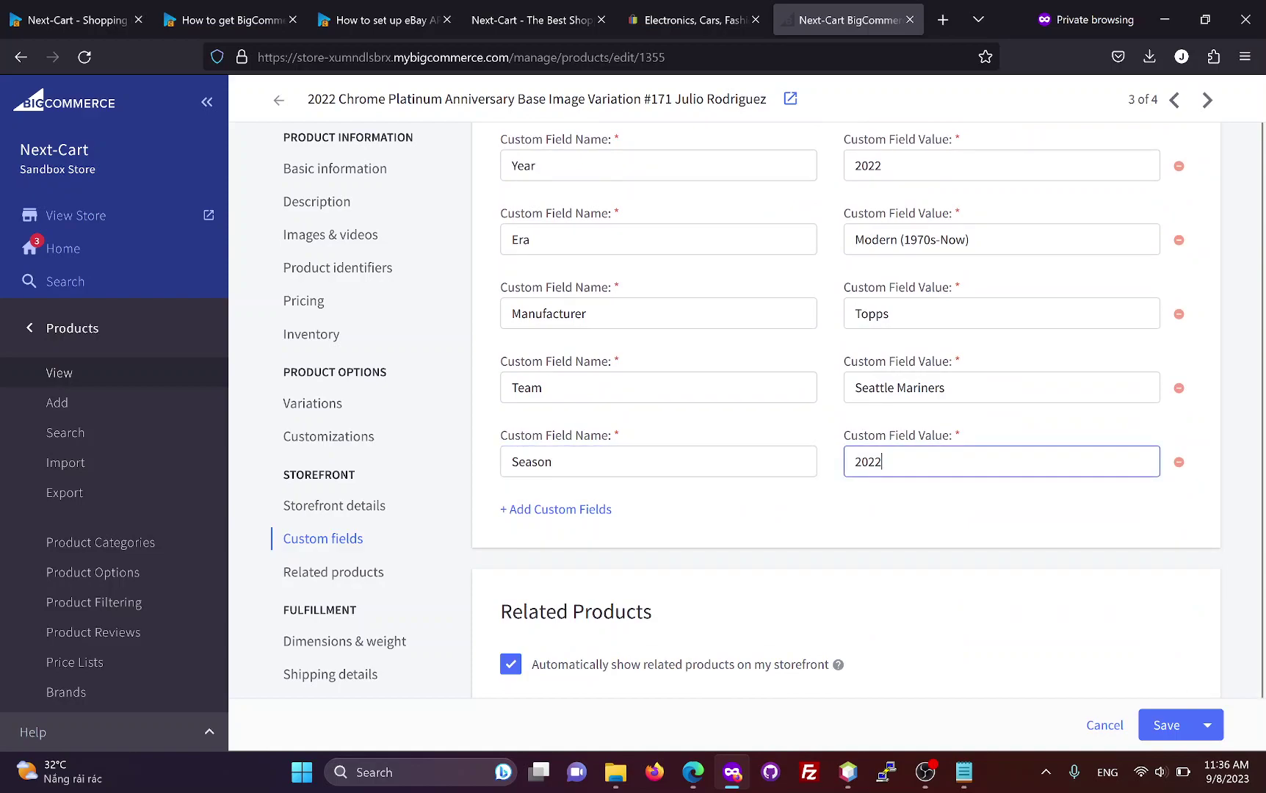
Step: Review the completed eBay to BigCommerce migration results in Next-Cart and go to the Next-Cart website's home page
{"action": "left_click", "coordinate": [82, 26]}
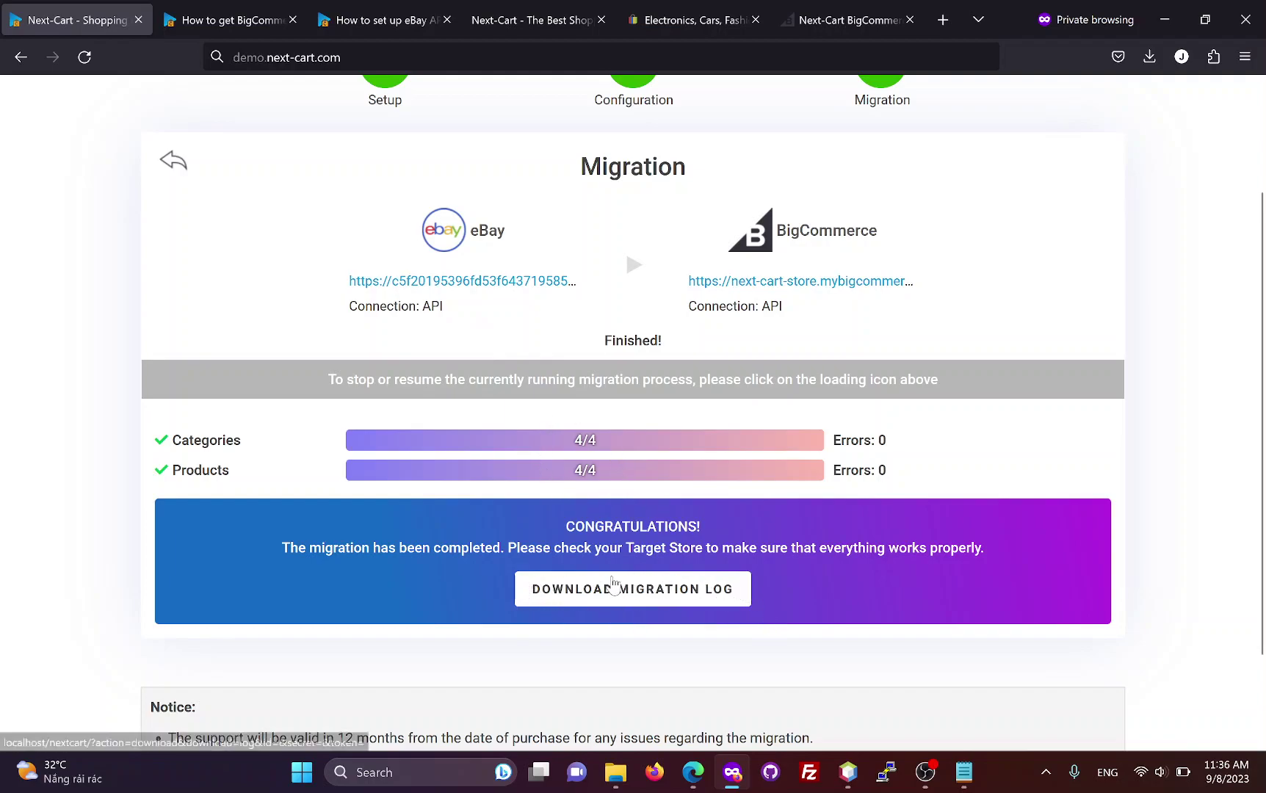
{"action": "scroll", "coordinate": [614, 584], "scroll_direction": "up", "scroll_amount": 2}
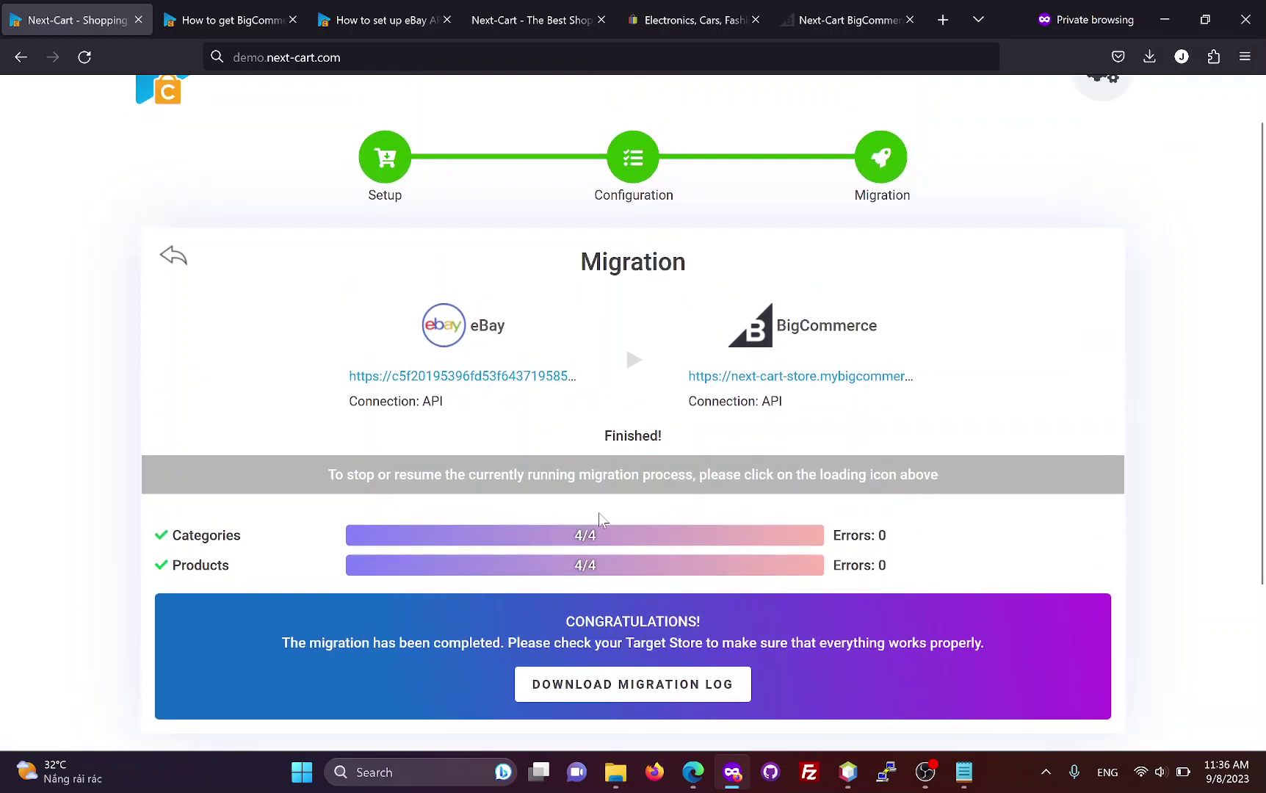
{"action": "left_click", "coordinate": [214, 17]}
{"action": "scroll", "coordinate": [224, 201], "scroll_direction": "up", "scroll_amount": 5}
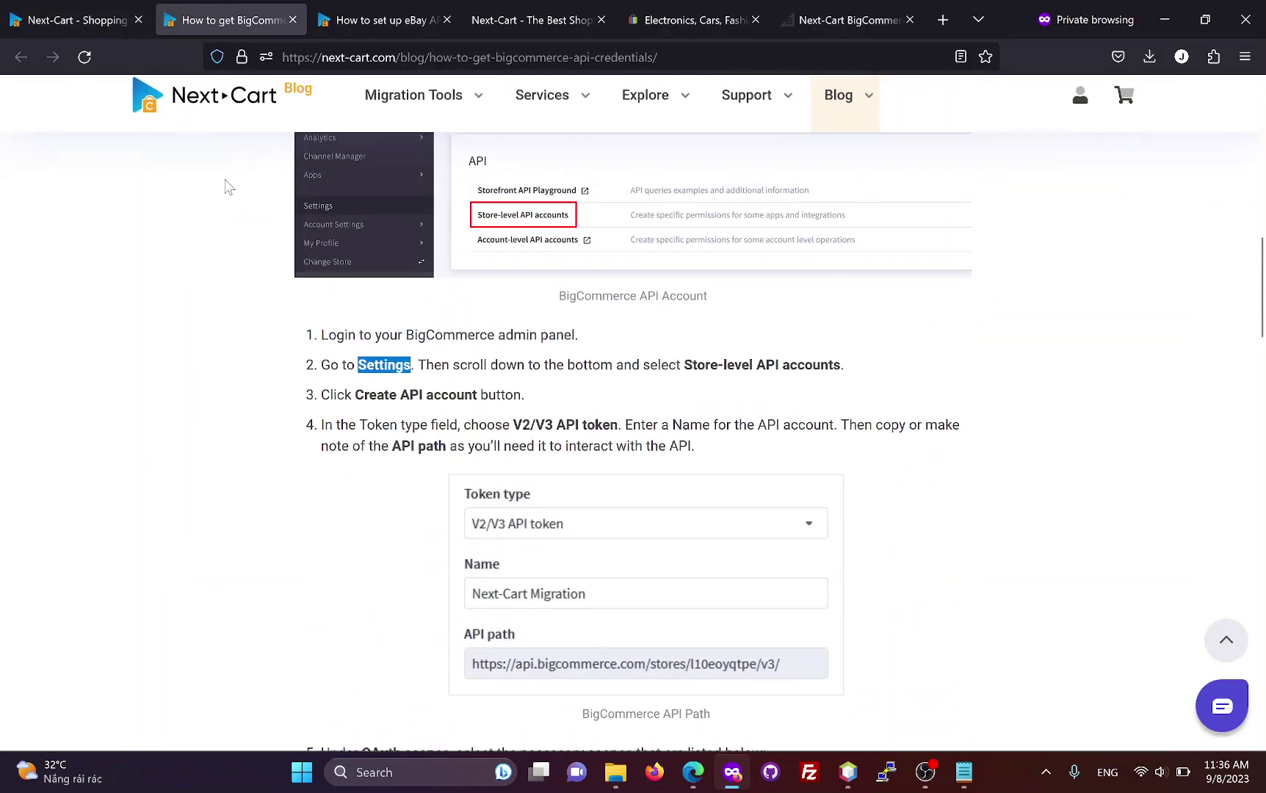
{"action": "left_click", "coordinate": [214, 119]}
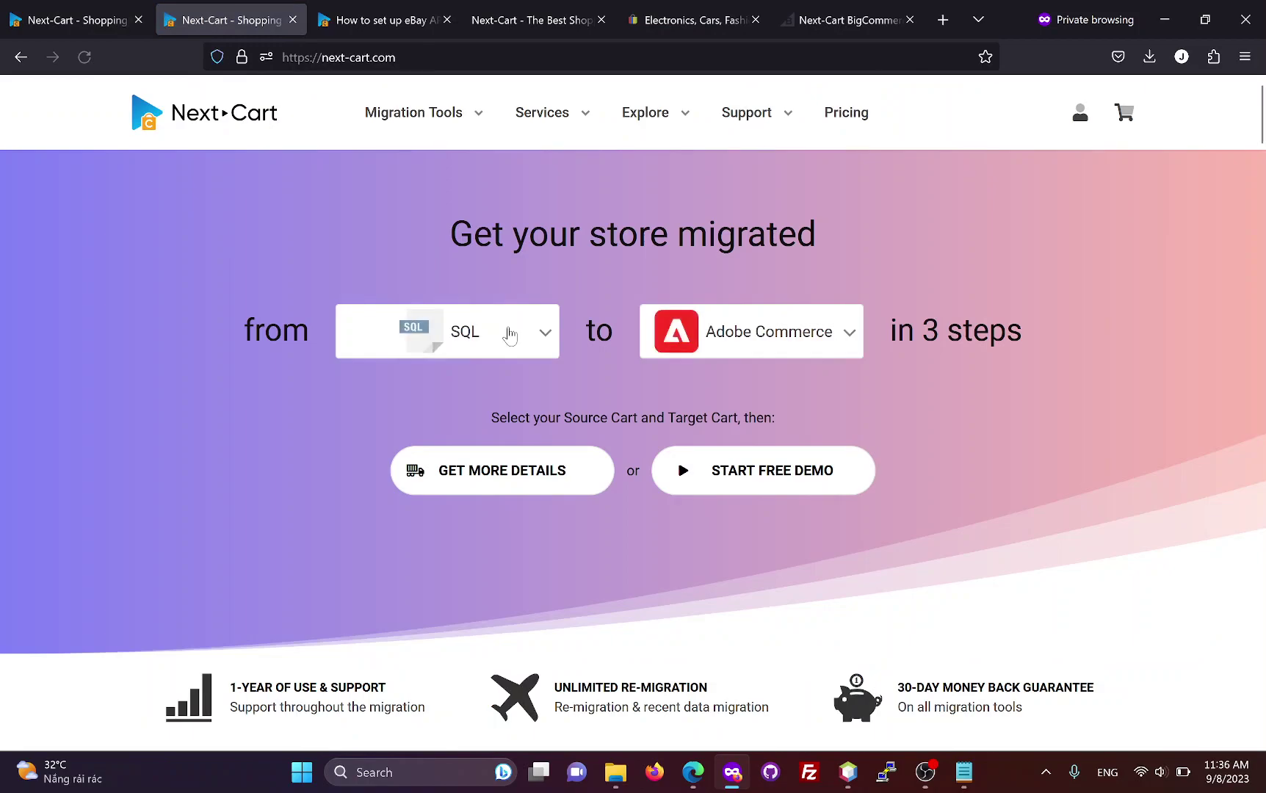
Step: Select eBay as the source cart and BigCommerce as the target cart, and open the details page for that migration
{"action": "left_click", "coordinate": [510, 335]}
{"action": "type", "text": "eb"}
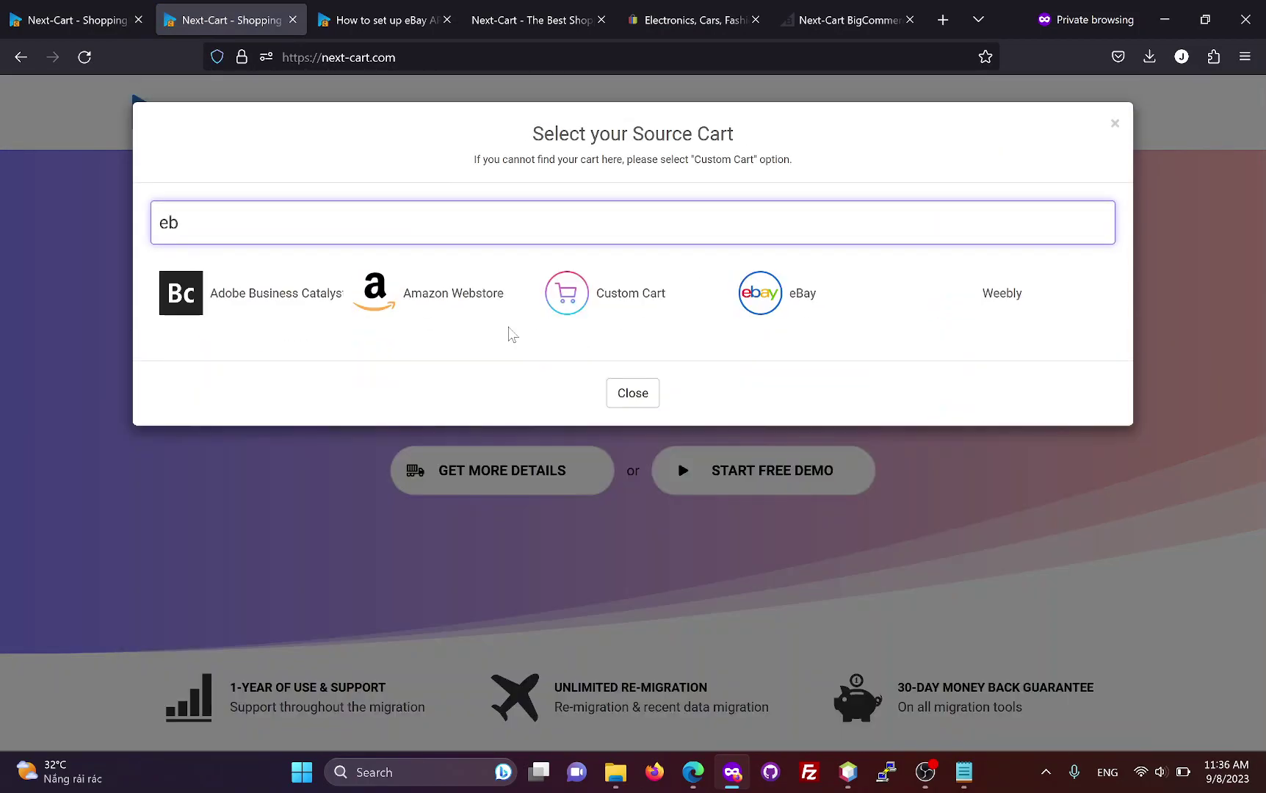
{"action": "left_click", "coordinate": [763, 293]}
{"action": "left_click", "coordinate": [789, 332]}
{"action": "type", "text": "b"}
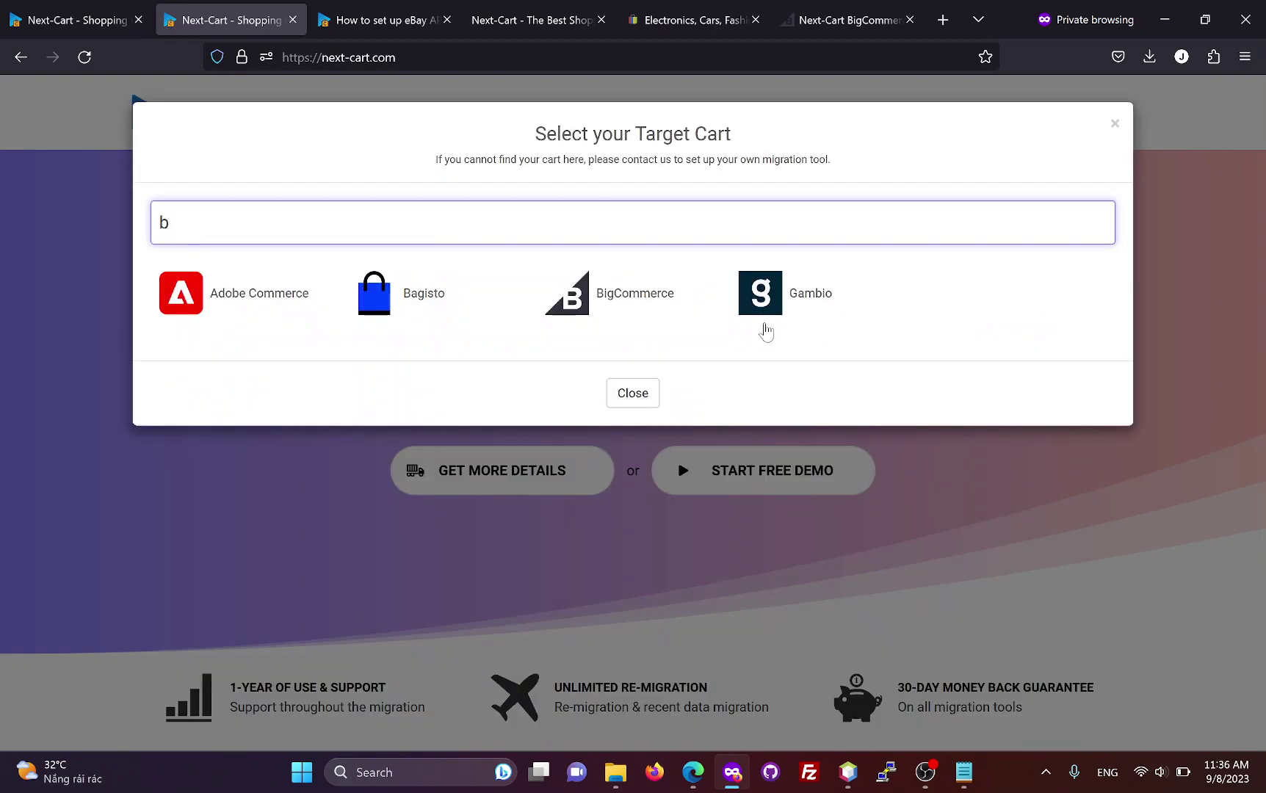
{"action": "left_click", "coordinate": [616, 301]}
{"action": "left_click", "coordinate": [483, 477]}
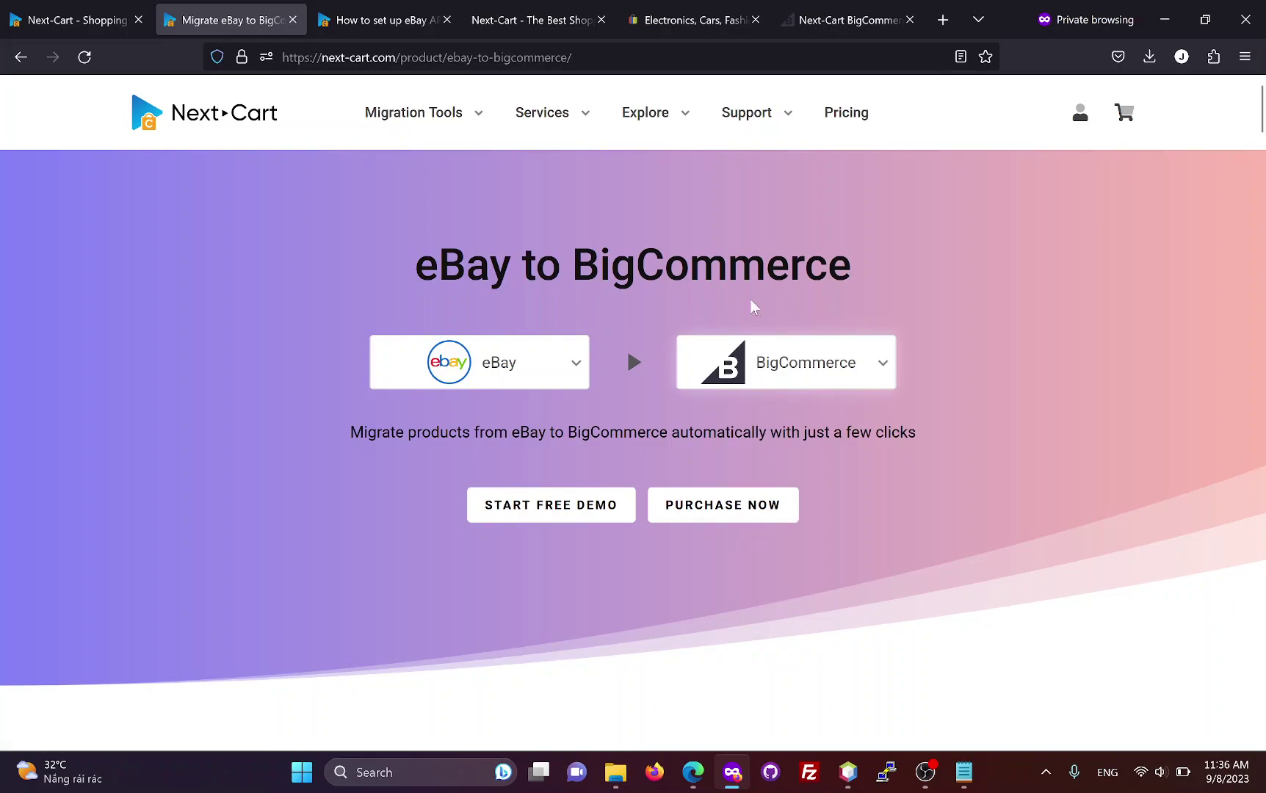
Step: Show the support options available on the Next-Cart website
{"action": "mouse_move", "coordinate": [747, 136]}
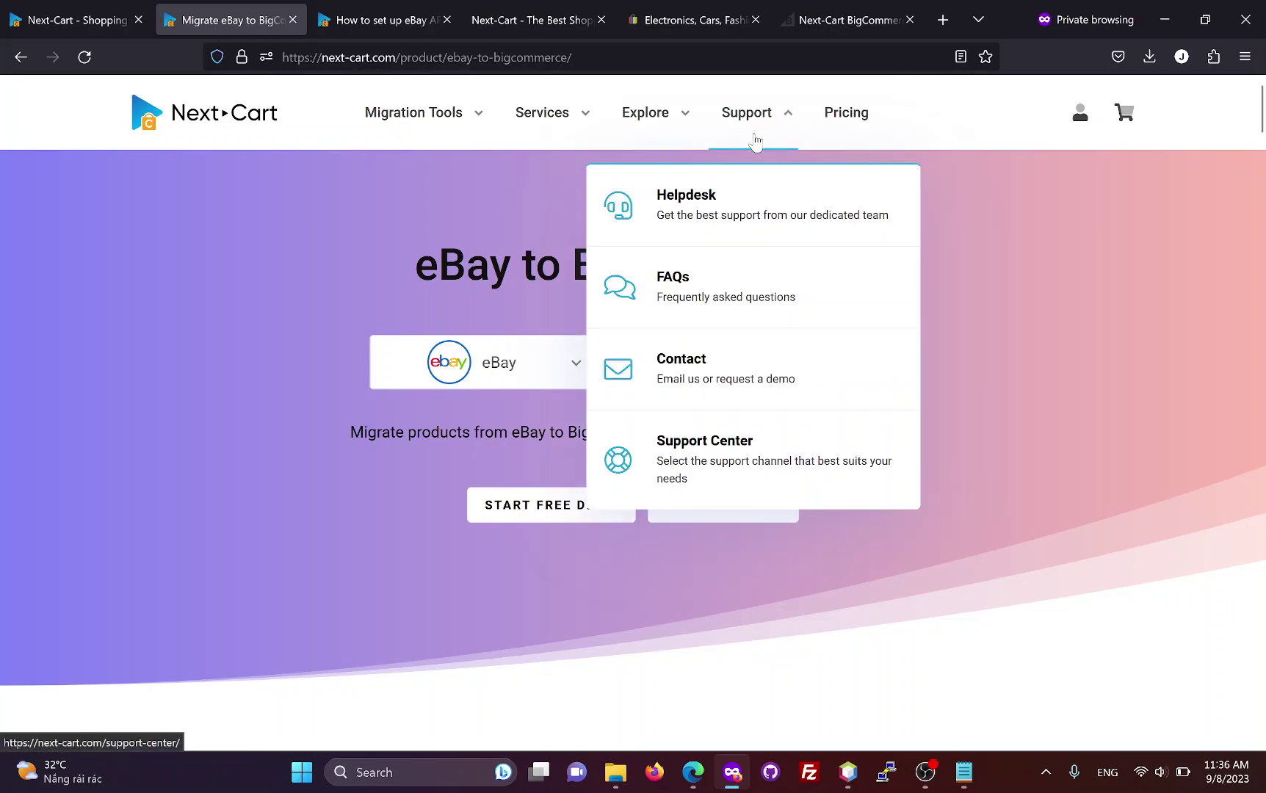